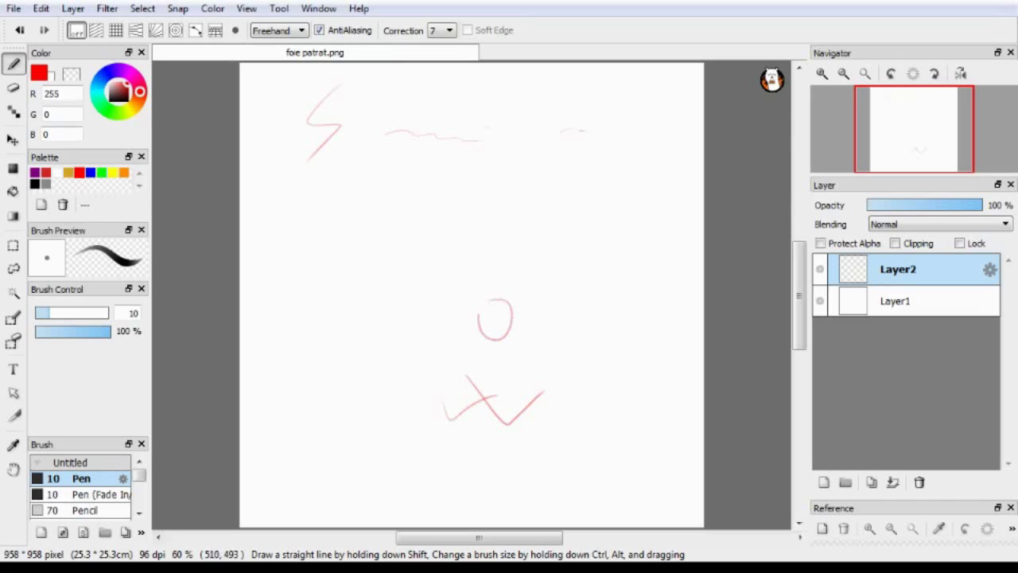
# Undo the trial strokes together with the oval and crossed zigzag lines in the lower middle of the canvas
pyautogui.moveTo(460, 254); pyautogui.dragTo(463, 284)
pyautogui.moveTo(471, 240)
pyautogui.mouseDown()
pyautogui.moveTo(455, 287)
pyautogui.moveTo(491, 342)
pyautogui.mouseUp()
pyautogui.moveTo(509, 286)
pyautogui.mouseDown()
pyautogui.moveTo(519, 315)
pyautogui.moveTo(502, 334)
pyautogui.moveTo(527, 389)
pyautogui.mouseUp()
pyautogui.hotkey('ctrl', 'z')
pyautogui.hotkey('ctrl', 'z')
pyautogui.hotkey('ctrl', 'z')
pyautogui.hotkey('ctrl', 'z')
pyautogui.hotkey('ctrl', 'z')
pyautogui.hotkey('ctrl', 'z')
pyautogui.hotkey('ctrl', 'z')
pyautogui.hotkey('ctrl', 'z')
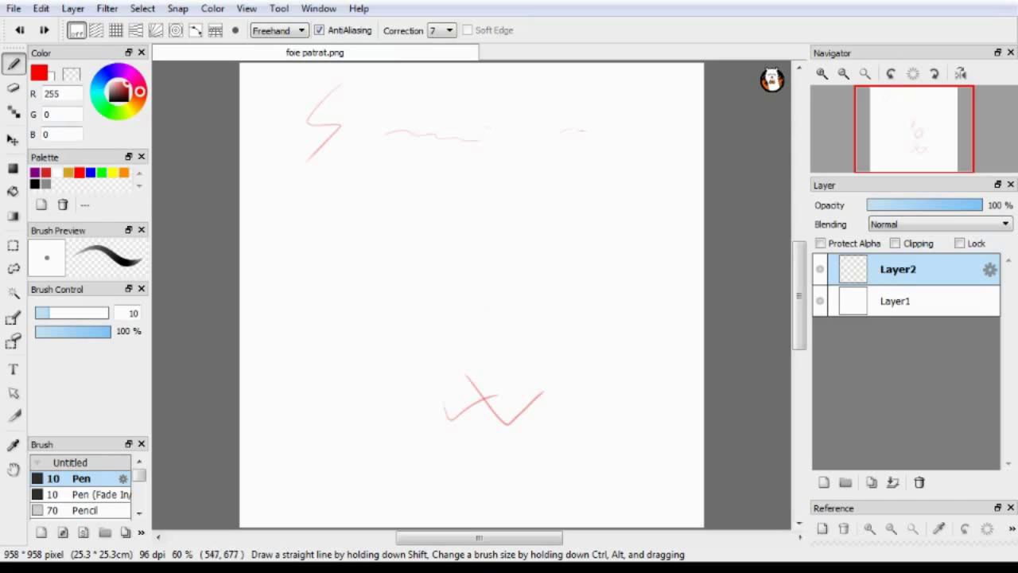
# Sketch a red rounded torso outline in the lower middle of the canvas and an angular head above it
pyautogui.moveTo(446, 342)
pyautogui.mouseDown()
pyautogui.moveTo(423, 487)
pyautogui.moveTo(525, 521)
pyautogui.mouseUp()
pyautogui.hotkey('ctrl', 'z')
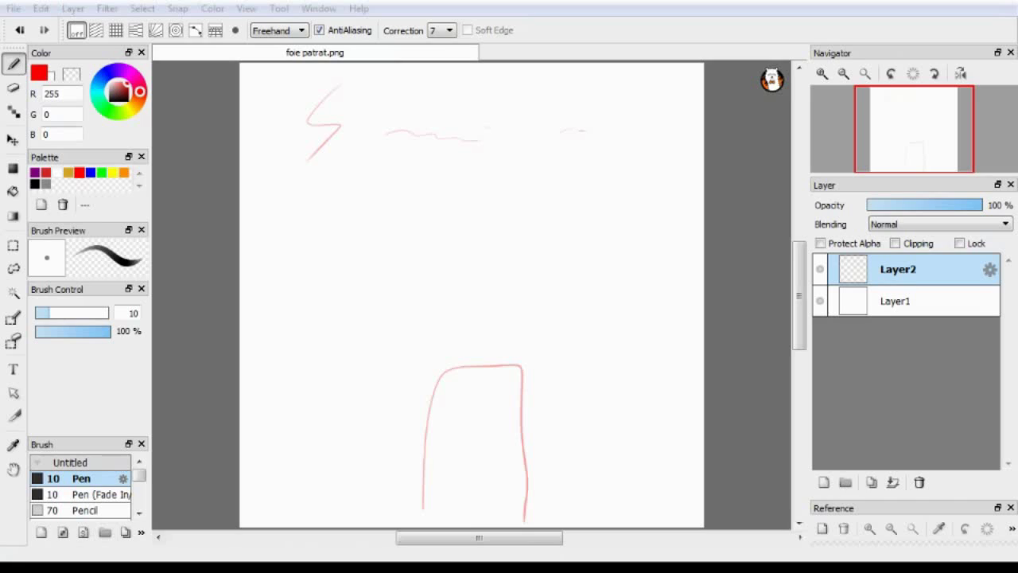
pyautogui.moveTo(487, 263); pyautogui.dragTo(487, 355)
pyautogui.hotkey('ctrl', 'z')
pyautogui.hotkey('ctrl', 'z')
pyautogui.moveTo(487, 263); pyautogui.dragTo(489, 356)
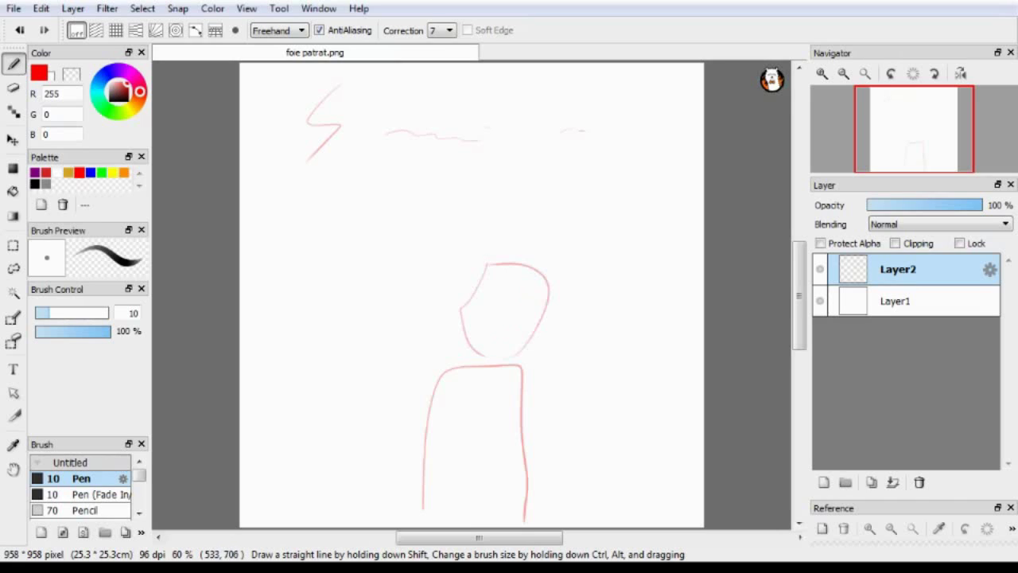
# Sketch a bent arm crossing the torso, with a round shoulder joint and the elbow extending past the body's side
pyautogui.moveTo(473, 412)
pyautogui.mouseDown()
pyautogui.moveTo(526, 460)
pyautogui.moveTo(571, 437)
pyautogui.mouseUp()
pyautogui.moveTo(526, 389)
pyautogui.mouseDown()
pyautogui.moveTo(560, 449)
pyautogui.moveTo(514, 459)
pyautogui.mouseUp()
pyautogui.moveTo(469, 410)
pyautogui.mouseDown()
pyautogui.moveTo(513, 454)
pyautogui.moveTo(550, 468)
pyautogui.mouseUp()
pyautogui.moveTo(529, 391); pyautogui.dragTo(567, 473)
pyautogui.moveTo(471, 408); pyautogui.dragTo(479, 407)
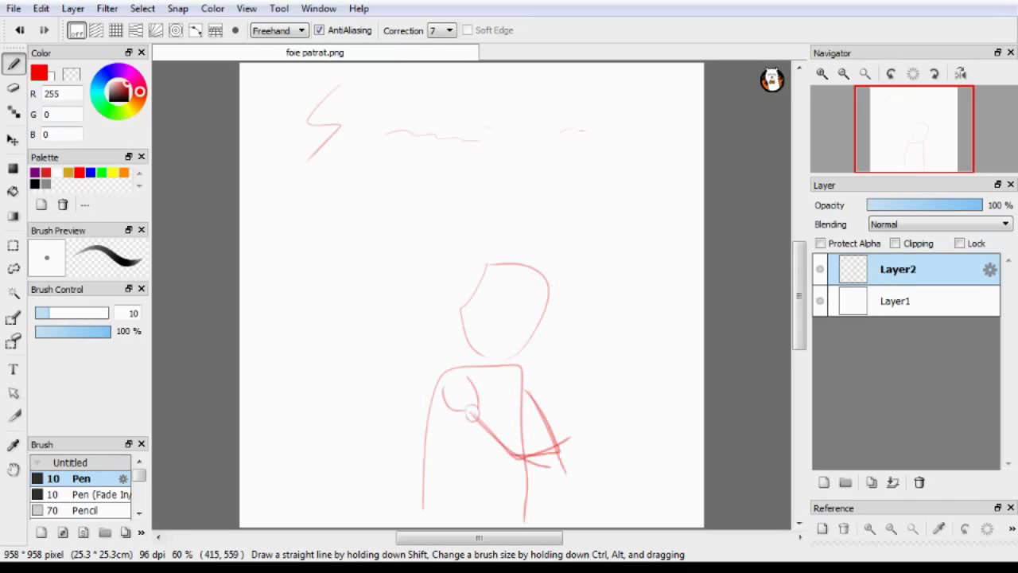
# Draw a jagged exclamation mark beside the head and add straight body lines down both sides of the torso
pyautogui.moveTo(423, 268); pyautogui.dragTo(424, 339)
pyautogui.moveTo(473, 363); pyautogui.dragTo(465, 527)
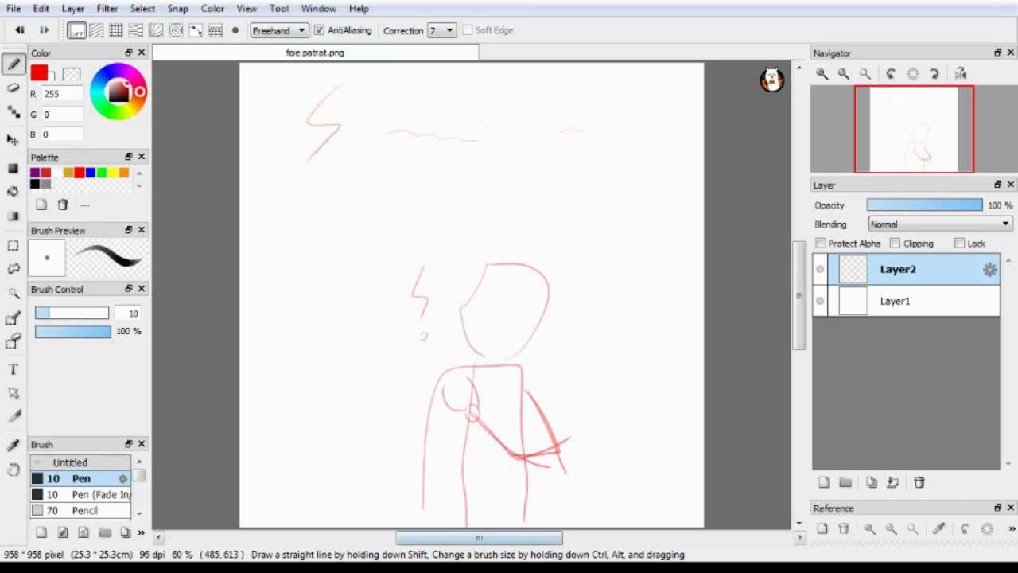
pyautogui.hotkey('ctrl', 'z')
pyautogui.moveTo(523, 364); pyautogui.dragTo(530, 522)
pyautogui.moveTo(468, 360)
pyautogui.mouseDown()
pyautogui.moveTo(466, 526)
pyautogui.moveTo(520, 372)
pyautogui.mouseUp()
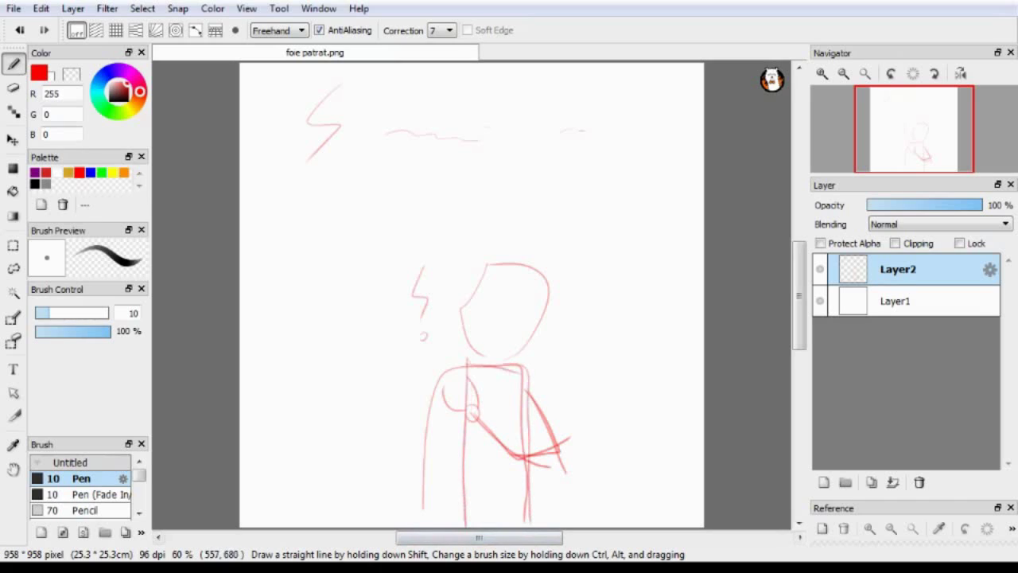
# Sketch the second arm folded across the first and try a pointed hair shape at the back of the head
pyautogui.moveTo(468, 400)
pyautogui.mouseDown()
pyautogui.moveTo(456, 424)
pyautogui.moveTo(534, 406)
pyautogui.moveTo(527, 439)
pyautogui.moveTo(533, 418)
pyautogui.mouseUp()
pyautogui.hotkey('ctrl', 'z')
pyautogui.moveTo(523, 424)
pyautogui.mouseDown()
pyautogui.moveTo(534, 430)
pyautogui.moveTo(434, 475)
pyautogui.mouseUp()
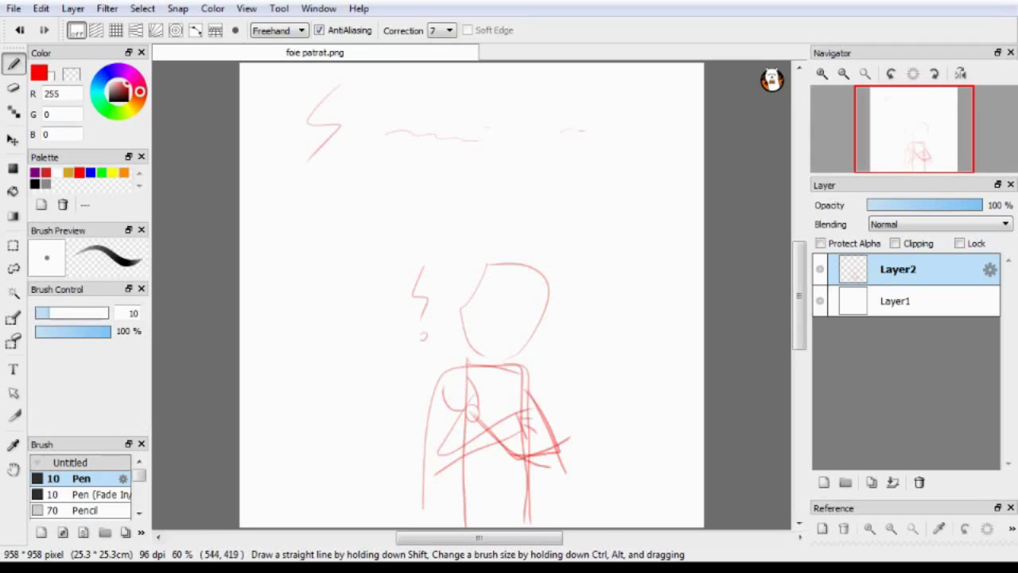
pyautogui.moveTo(498, 264)
pyautogui.mouseDown()
pyautogui.moveTo(566, 291)
pyautogui.moveTo(525, 298)
pyautogui.moveTo(533, 308)
pyautogui.mouseUp()
pyautogui.hotkey('ctrl', 'z')
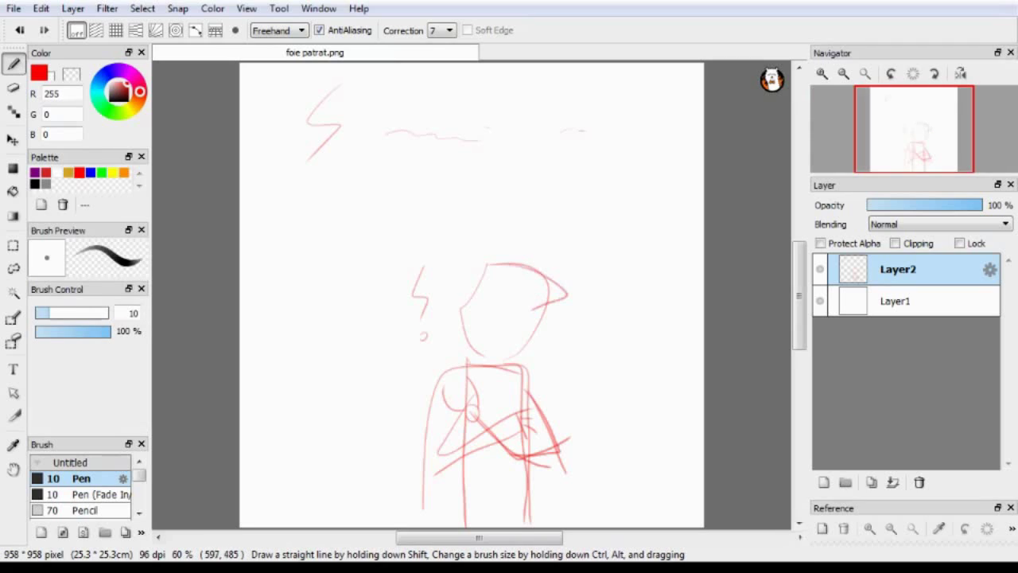
# Undo the whole folded-arms figure sketch below the heading scribble
pyautogui.moveTo(517, 264); pyautogui.dragTo(557, 271)
pyautogui.hotkey('ctrl', 'z')
pyautogui.hotkey('ctrl', 'z')
pyautogui.hotkey('ctrl', 'z')
pyautogui.hotkey('ctrl', 'z')
pyautogui.hotkey('ctrl', 'z')
pyautogui.hotkey('ctrl', 'z')
pyautogui.hotkey('ctrl', 'z')
pyautogui.hotkey('ctrl', 'z')
pyautogui.hotkey('ctrl', 'z')
pyautogui.hotkey('ctrl', 'z')
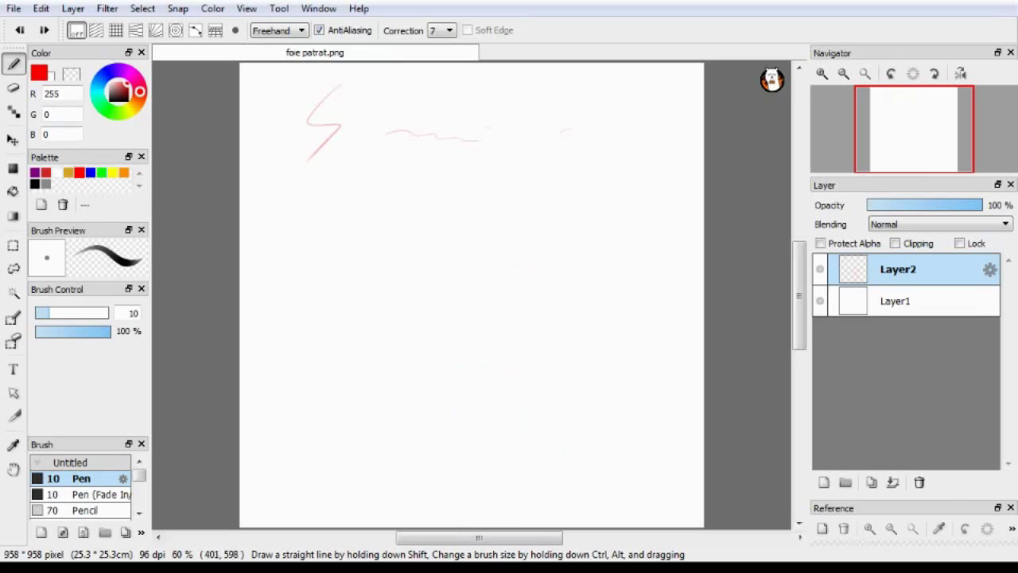
# Sketch a large round body, an oval head overlapping its upper edge, and a short stalk with a round curl on top
pyautogui.moveTo(448, 300)
pyautogui.mouseDown()
pyautogui.moveTo(436, 403)
pyautogui.moveTo(456, 299)
pyautogui.mouseUp()
pyautogui.moveTo(463, 236)
pyautogui.mouseDown()
pyautogui.moveTo(495, 271)
pyautogui.moveTo(441, 261)
pyautogui.moveTo(459, 233)
pyautogui.mouseUp()
pyautogui.hotkey('ctrl', 'z')
pyautogui.hotkey('ctrl', 'z')
pyautogui.moveTo(460, 312)
pyautogui.mouseDown()
pyautogui.moveTo(495, 299)
pyautogui.moveTo(495, 308)
pyautogui.mouseUp()
pyautogui.hotkey('ctrl', 'z')
pyautogui.moveTo(449, 203)
pyautogui.mouseDown()
pyautogui.moveTo(459, 240)
pyautogui.moveTo(473, 242)
pyautogui.mouseUp()
pyautogui.moveTo(455, 226)
pyautogui.mouseDown()
pyautogui.moveTo(442, 199)
pyautogui.moveTo(479, 206)
pyautogui.mouseUp()
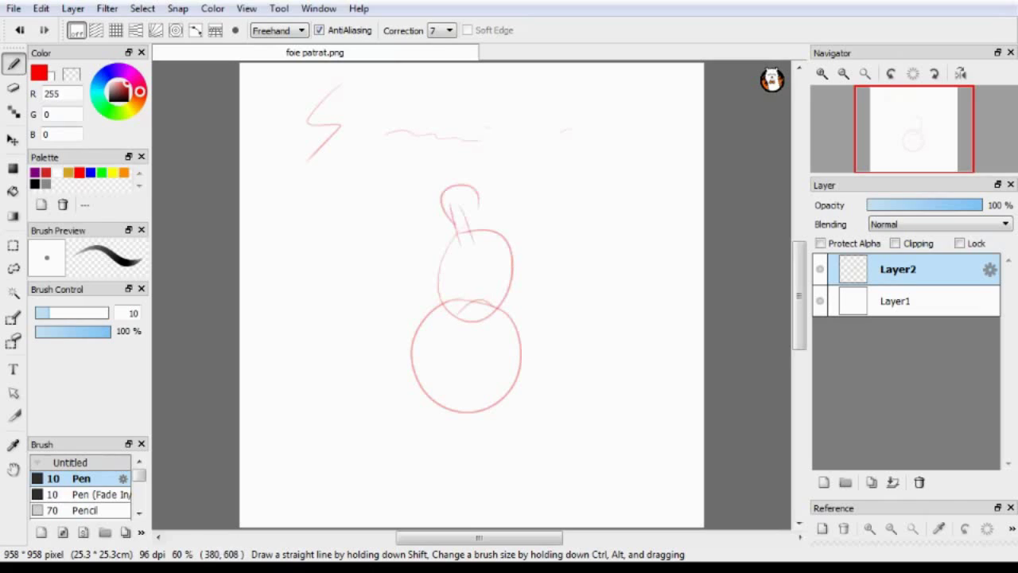
# Sketch curved leg guides along both sides of the round body and a blocky front leg at its lower left
pyautogui.moveTo(425, 328)
pyautogui.mouseDown()
pyautogui.moveTo(429, 365)
pyautogui.moveTo(415, 374)
pyautogui.mouseUp()
pyautogui.moveTo(423, 379); pyautogui.dragTo(443, 393)
pyautogui.moveTo(516, 326); pyautogui.dragTo(522, 367)
pyautogui.moveTo(514, 353); pyautogui.dragTo(506, 394)
pyautogui.moveTo(430, 348)
pyautogui.mouseDown()
pyautogui.moveTo(439, 440)
pyautogui.moveTo(425, 416)
pyautogui.moveTo(459, 356)
pyautogui.moveTo(447, 423)
pyautogui.mouseUp()
pyautogui.hotkey('ctrl', 'z')
pyautogui.hotkey('ctrl', 'z')
pyautogui.hotkey('ctrl', 'z')
pyautogui.moveTo(455, 368)
pyautogui.mouseDown()
pyautogui.moveTo(431, 421)
pyautogui.moveTo(432, 350)
pyautogui.mouseUp()
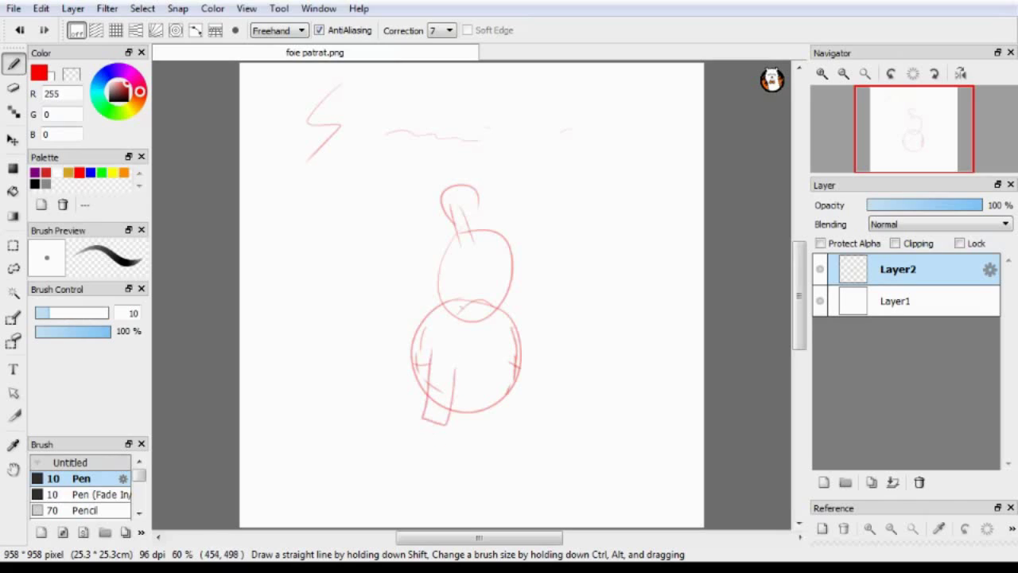
# Add a small muzzle at the bottom of the head and block in the remaining front and splayed hind legs
pyautogui.moveTo(462, 306); pyautogui.dragTo(490, 302)
pyautogui.moveTo(481, 374); pyautogui.dragTo(486, 412)
pyautogui.moveTo(495, 358)
pyautogui.mouseDown()
pyautogui.moveTo(484, 415)
pyautogui.moveTo(540, 402)
pyautogui.moveTo(509, 396)
pyautogui.moveTo(547, 408)
pyautogui.moveTo(510, 366)
pyautogui.moveTo(507, 384)
pyautogui.moveTo(478, 376)
pyautogui.moveTo(425, 409)
pyautogui.mouseUp()
pyautogui.hotkey('ctrl', 'z')
pyautogui.hotkey('ctrl', 'z')
pyautogui.hotkey('ctrl', 'z')
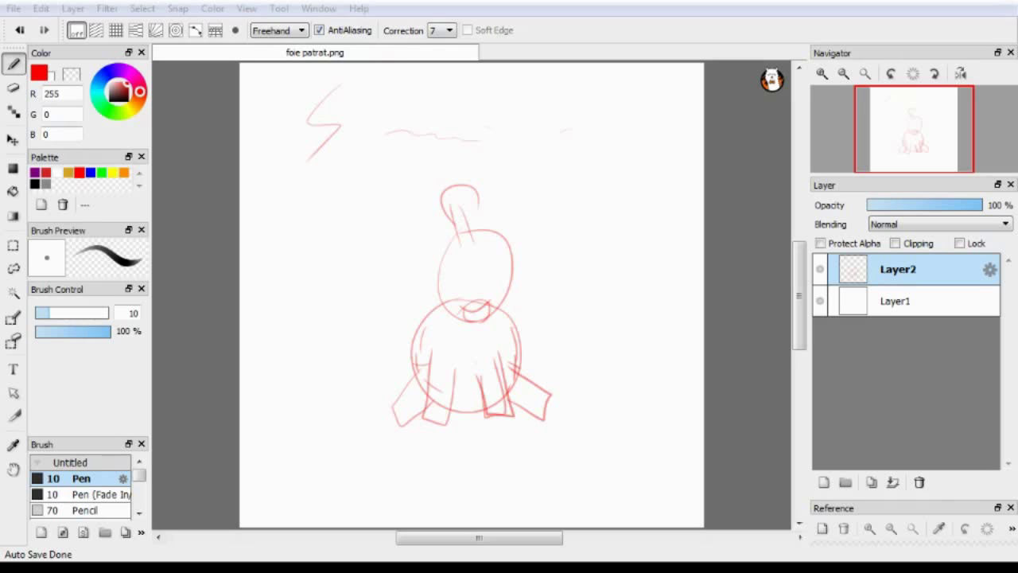
# Refine both splayed hind legs with rounded feet and draw an arch between the front legs
pyautogui.moveTo(392, 409)
pyautogui.mouseDown()
pyautogui.moveTo(420, 363)
pyautogui.moveTo(400, 425)
pyautogui.mouseUp()
pyautogui.moveTo(392, 391); pyautogui.dragTo(404, 425)
pyautogui.moveTo(393, 388); pyautogui.dragTo(420, 370)
pyautogui.moveTo(406, 424); pyautogui.dragTo(432, 400)
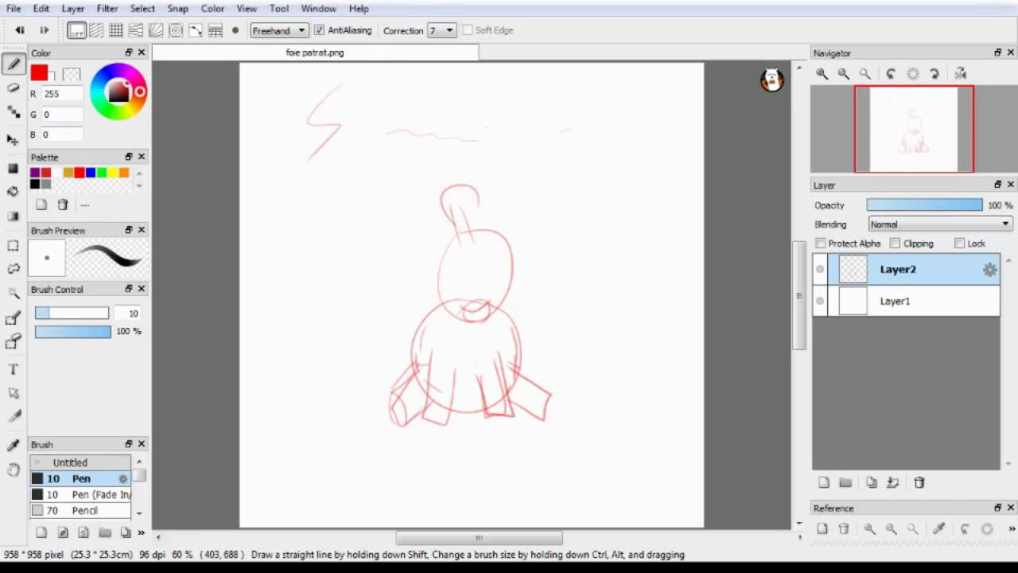
pyautogui.moveTo(540, 411)
pyautogui.mouseDown()
pyautogui.moveTo(549, 385)
pyautogui.moveTo(536, 414)
pyautogui.mouseUp()
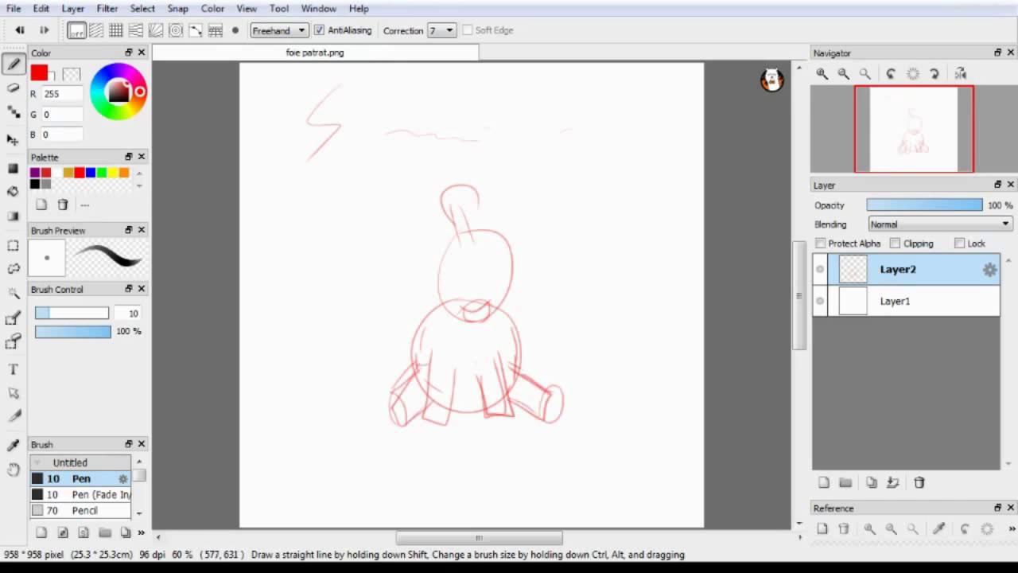
pyautogui.moveTo(522, 369); pyautogui.dragTo(557, 384)
pyautogui.moveTo(452, 364)
pyautogui.mouseDown()
pyautogui.moveTo(482, 388)
pyautogui.moveTo(451, 401)
pyautogui.moveTo(487, 407)
pyautogui.mouseUp()
# Sketch a narrow face tapering to a pointed chin inside the head and add inner lines to the curl on top
pyautogui.moveTo(442, 258); pyautogui.dragTo(467, 335)
pyautogui.moveTo(482, 253); pyautogui.dragTo(474, 334)
pyautogui.moveTo(439, 266)
pyautogui.mouseDown()
pyautogui.moveTo(446, 317)
pyautogui.moveTo(491, 306)
pyautogui.mouseUp()
pyautogui.moveTo(484, 252)
pyautogui.mouseDown()
pyautogui.moveTo(489, 325)
pyautogui.moveTo(489, 302)
pyautogui.mouseUp()
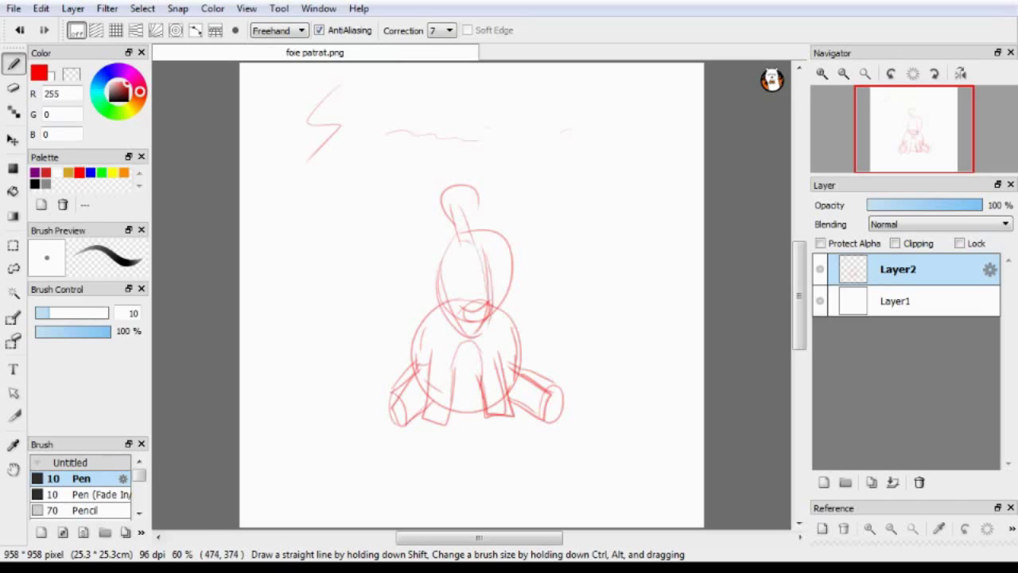
pyautogui.moveTo(457, 241)
pyautogui.mouseDown()
pyautogui.moveTo(437, 275)
pyautogui.moveTo(452, 256)
pyautogui.mouseUp()
pyautogui.moveTo(463, 228)
pyautogui.mouseDown()
pyautogui.moveTo(468, 252)
pyautogui.moveTo(475, 216)
pyautogui.mouseUp()
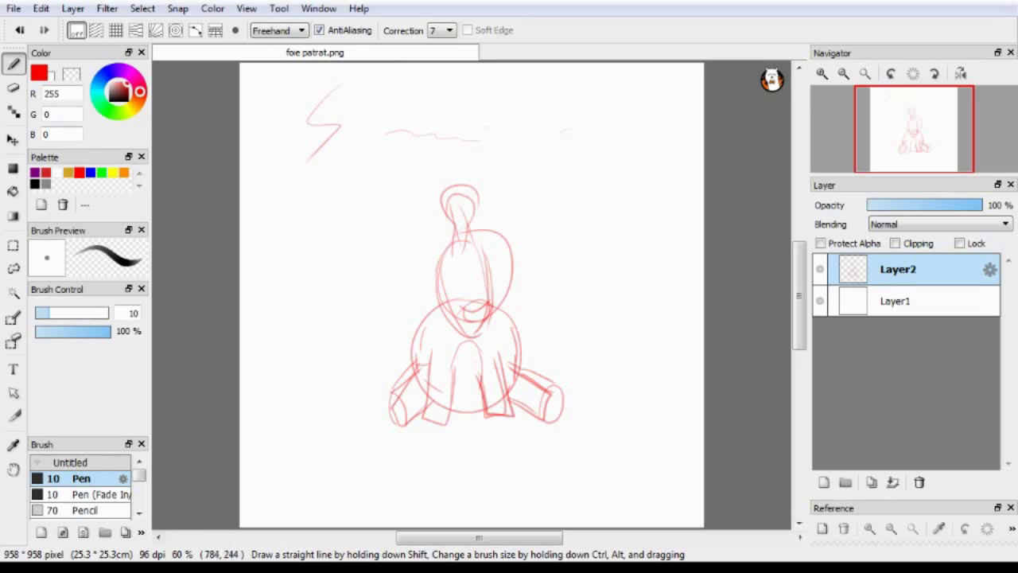
# Sketch a tall standing form along the canvas's right edge, with a wedge-shaped foot and crossed strokes at its upper end
pyautogui.moveTo(655, 71)
pyautogui.mouseDown()
pyautogui.moveTo(626, 426)
pyautogui.moveTo(667, 417)
pyautogui.mouseUp()
pyautogui.moveTo(636, 368)
pyautogui.mouseDown()
pyautogui.moveTo(611, 430)
pyautogui.moveTo(684, 409)
pyautogui.mouseUp()
pyautogui.moveTo(686, 407); pyautogui.dragTo(636, 367)
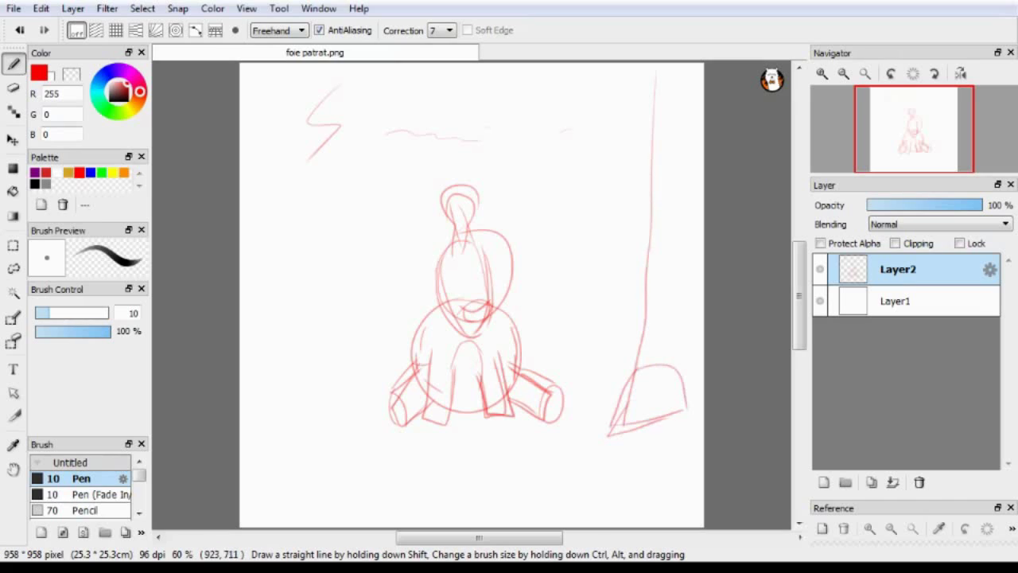
pyautogui.moveTo(625, 406); pyautogui.dragTo(673, 401)
pyautogui.moveTo(681, 354); pyautogui.dragTo(703, 186)
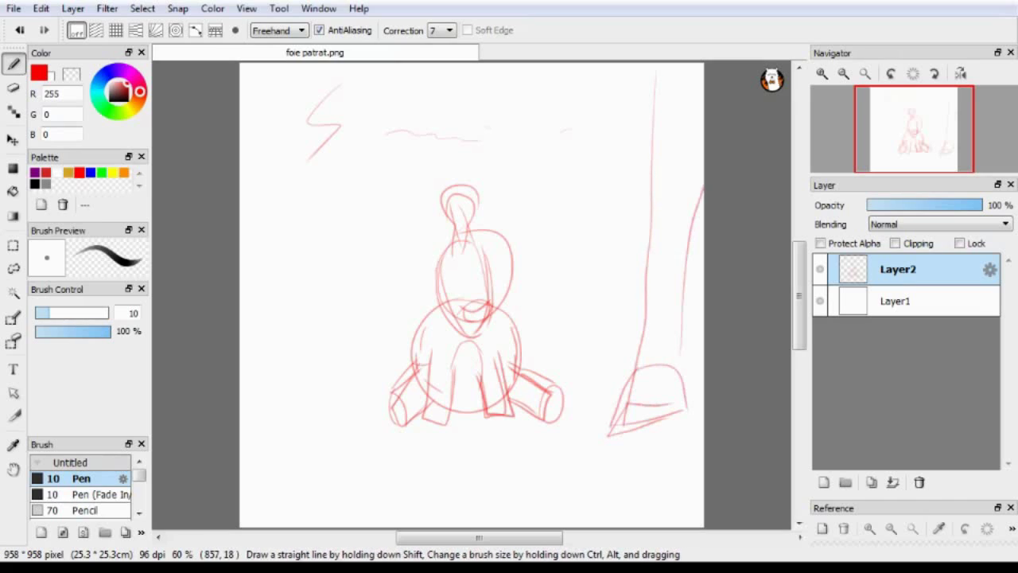
pyautogui.moveTo(656, 73); pyautogui.dragTo(704, 143)
pyautogui.moveTo(678, 89)
pyautogui.mouseDown()
pyautogui.moveTo(690, 111)
pyautogui.moveTo(654, 106)
pyautogui.mouseUp()
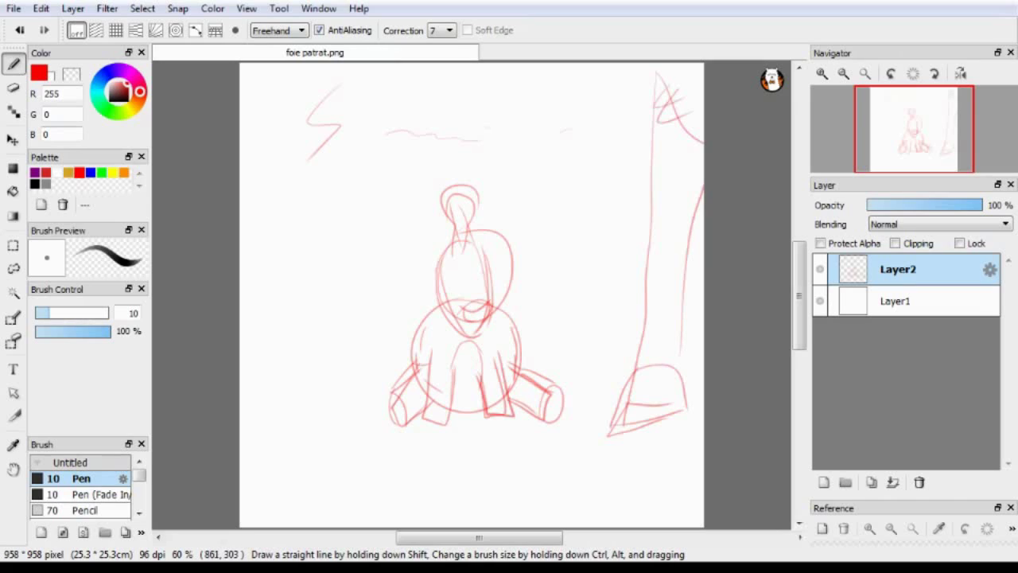
# Add small curved and angular details to the upper part of the standing form and thicken its hatching at the top
pyautogui.moveTo(661, 198); pyautogui.dragTo(658, 226)
pyautogui.moveTo(670, 152)
pyautogui.mouseDown()
pyautogui.moveTo(657, 146)
pyautogui.moveTo(676, 175)
pyautogui.mouseUp()
pyautogui.moveTo(682, 177); pyautogui.dragTo(681, 196)
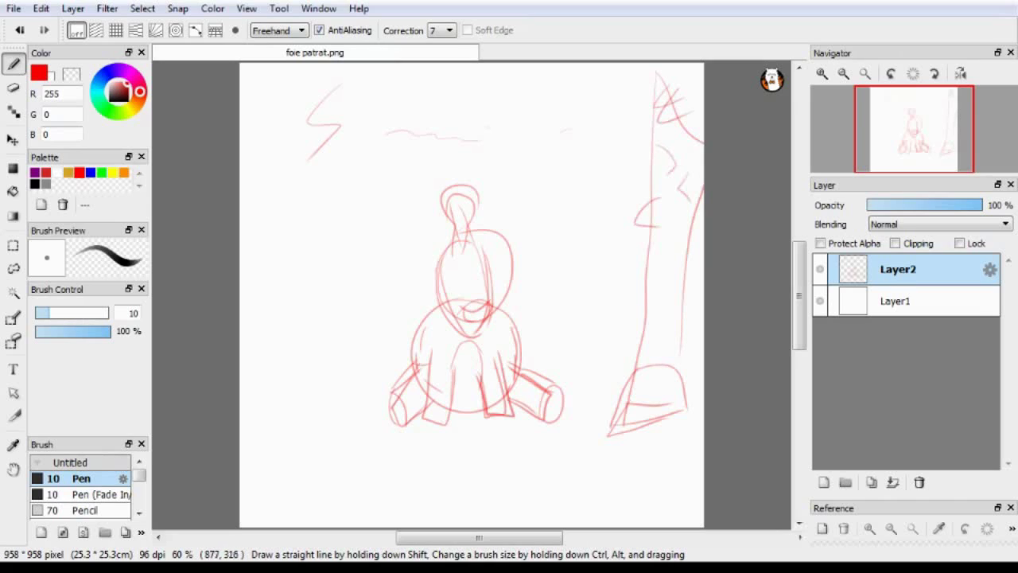
pyautogui.moveTo(677, 82); pyautogui.dragTo(651, 116)
pyautogui.moveTo(687, 106); pyautogui.dragTo(649, 119)
pyautogui.moveTo(686, 82); pyautogui.dragTo(654, 117)
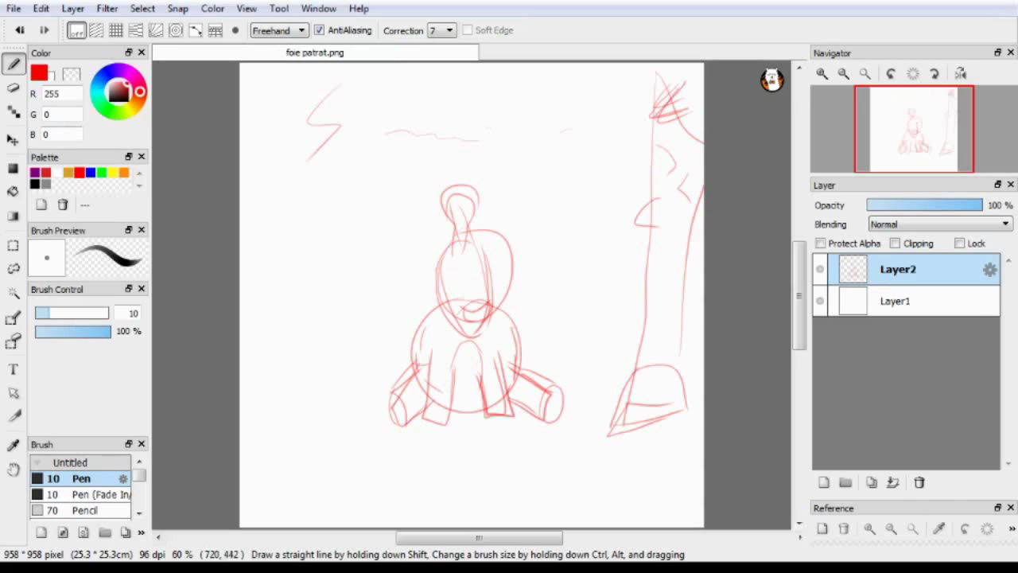
# Draw the seated creature's two oval eyes and break up the standing form's lines with the eraser
pyautogui.moveTo(453, 272); pyautogui.dragTo(443, 292)
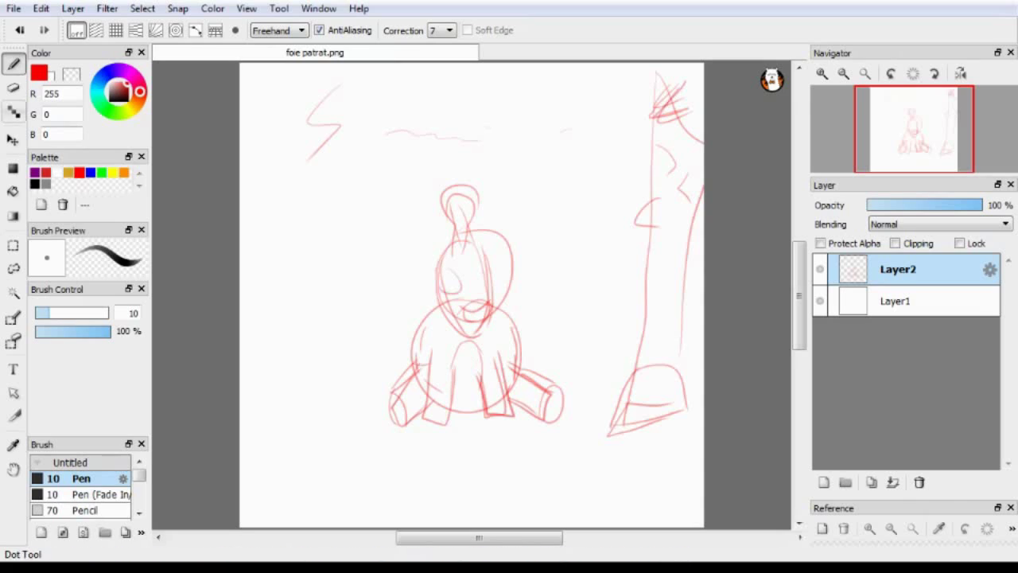
pyautogui.click(14, 89)
pyautogui.moveTo(657, 125)
pyautogui.mouseDown()
pyautogui.moveTo(681, 186)
pyautogui.moveTo(646, 278)
pyautogui.moveTo(644, 424)
pyautogui.moveTo(699, 198)
pyautogui.mouseUp()
pyautogui.click(14, 64)
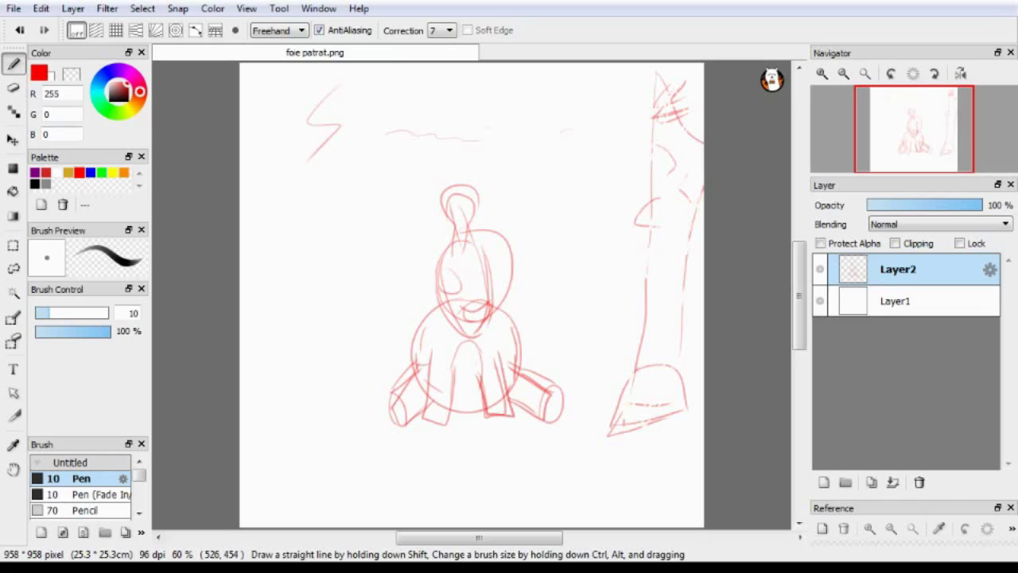
pyautogui.moveTo(501, 264)
pyautogui.mouseDown()
pyautogui.moveTo(482, 296)
pyautogui.moveTo(504, 277)
pyautogui.mouseUp()
pyautogui.moveTo(445, 291)
pyautogui.mouseDown()
pyautogui.moveTo(447, 268)
pyautogui.moveTo(487, 264)
pyautogui.mouseUp()
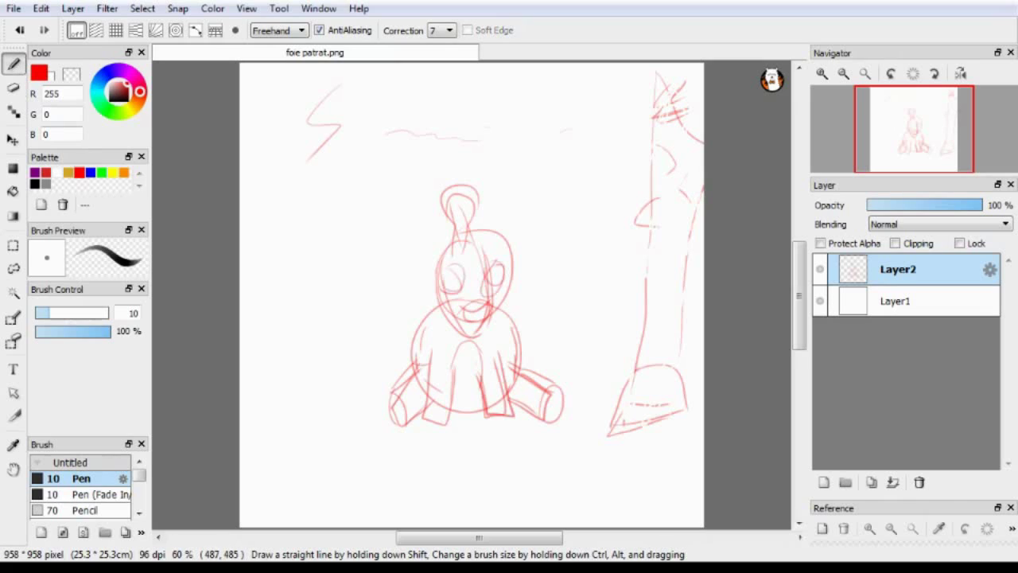
# Redraw the seated creature's mouth and muzzle, and add a curved line down the far side of its head
pyautogui.moveTo(462, 299); pyautogui.dragTo(487, 321)
pyautogui.moveTo(489, 236)
pyautogui.mouseDown()
pyautogui.moveTo(504, 309)
pyautogui.moveTo(486, 338)
pyautogui.mouseUp()
pyautogui.moveTo(446, 308)
pyautogui.mouseDown()
pyautogui.moveTo(445, 250)
pyautogui.moveTo(504, 307)
pyautogui.mouseUp()
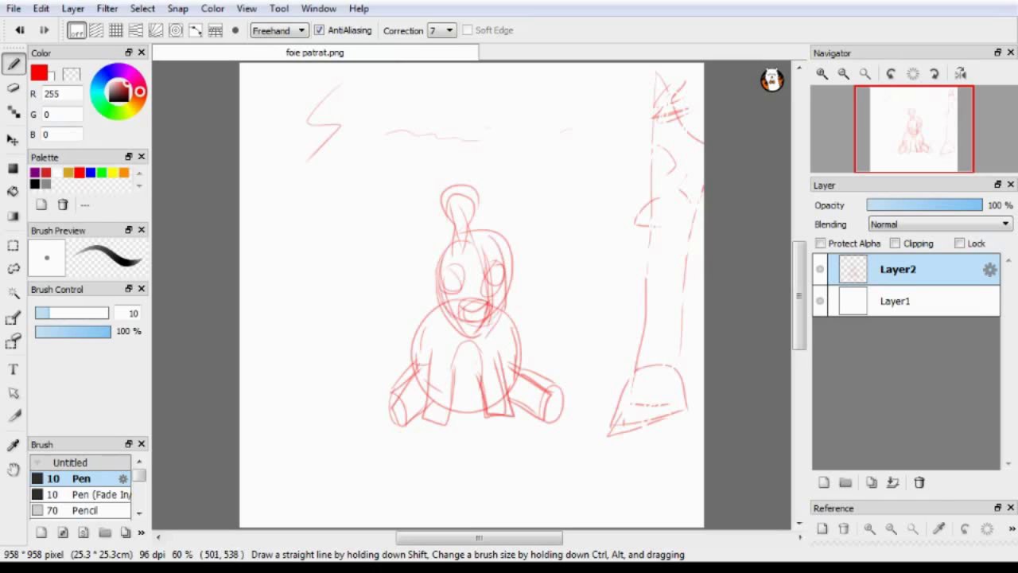
# Select the seated creature with a rectangular selection, transform it to a larger size extending toward the canvas's lower edge, and clear the selection
pyautogui.click(822, 73)
pyautogui.click(14, 246)
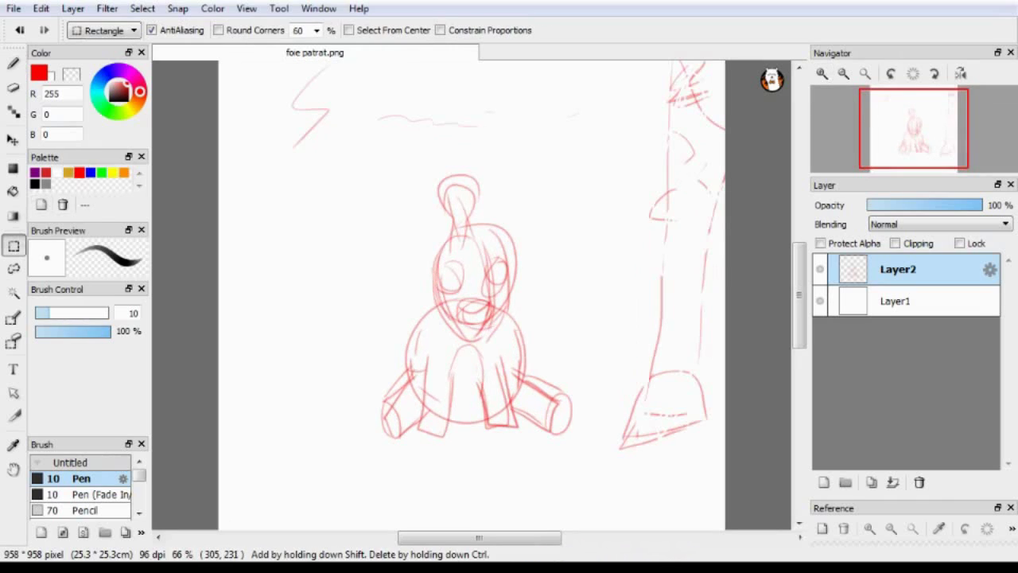
pyautogui.moveTo(368, 155); pyautogui.dragTo(584, 447)
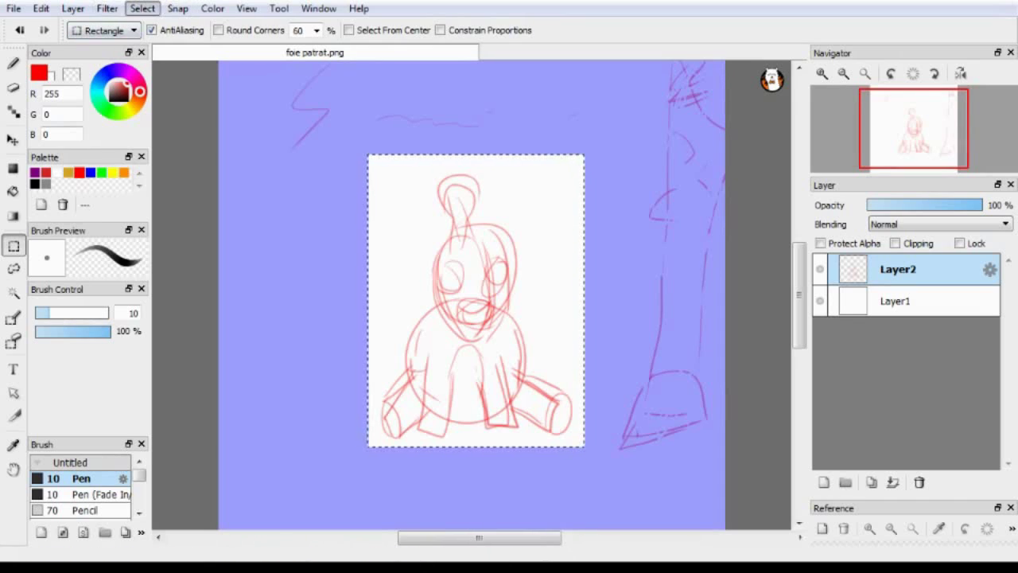
pyautogui.hotkey('ctrl', 't')
pyautogui.moveTo(476, 279); pyautogui.dragTo(453, 278)
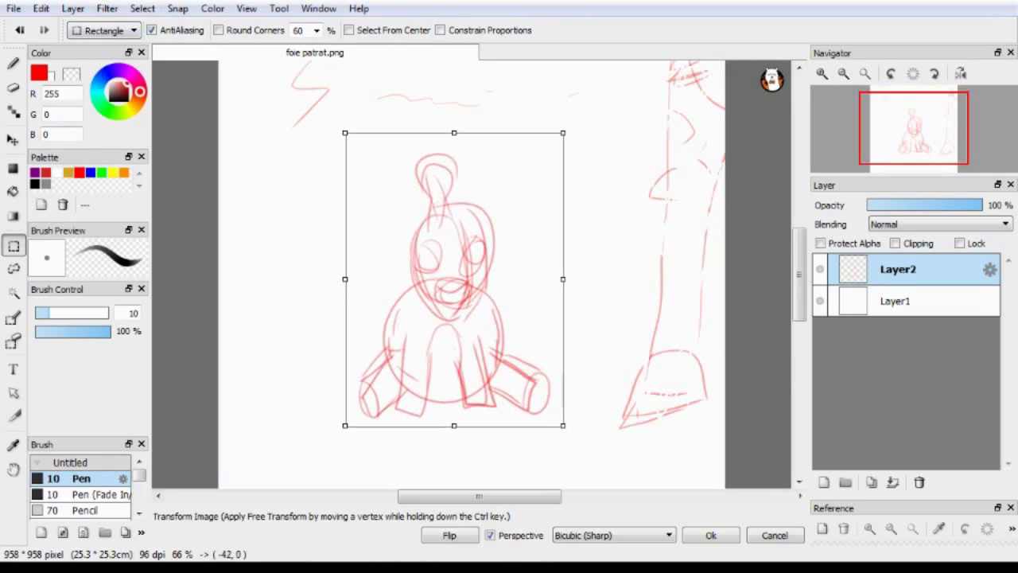
pyautogui.moveTo(563, 133); pyautogui.dragTo(613, 64)
pyautogui.moveTo(800, 274); pyautogui.dragTo(800, 285)
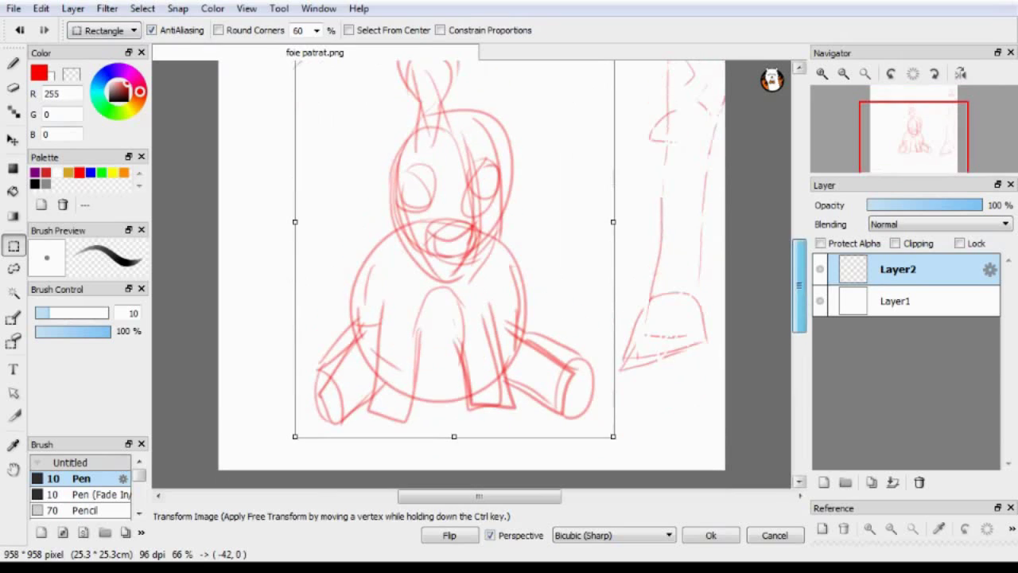
pyautogui.moveTo(613, 436); pyautogui.dragTo(632, 461)
pyautogui.moveTo(478, 318); pyautogui.dragTo(537, 323)
pyautogui.moveTo(800, 285)
pyautogui.mouseDown()
pyautogui.moveTo(799, 246)
pyautogui.moveTo(799, 277)
pyautogui.mouseUp()
pyautogui.click(711, 535)
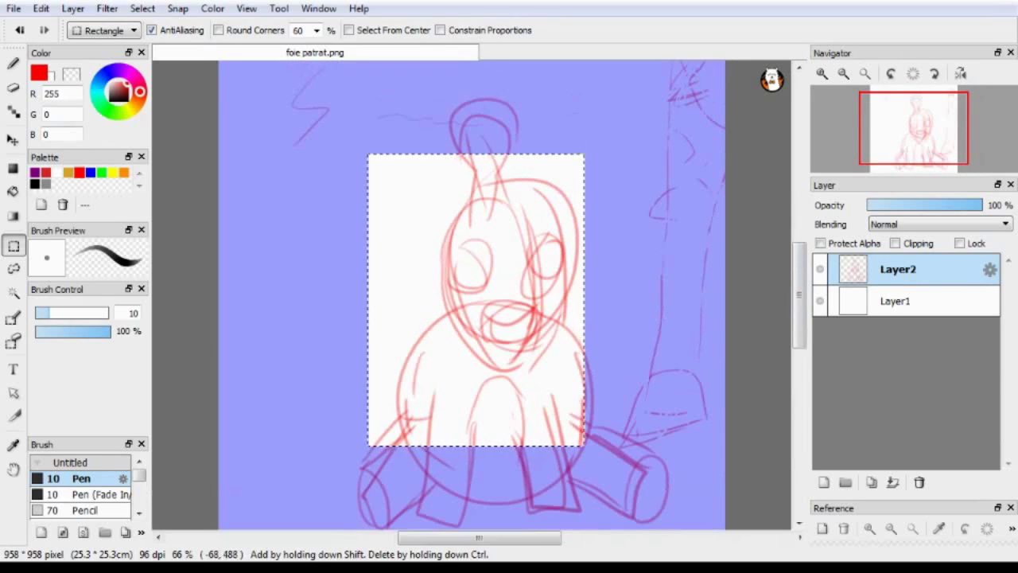
pyautogui.click(190, 220)
# Set the pen color to blue (0, 0, 255) and redraw the creature's top curl, stalk and rounded forehead ovals over the red sketch
pyautogui.click(13, 64)
pyautogui.click(91, 173)
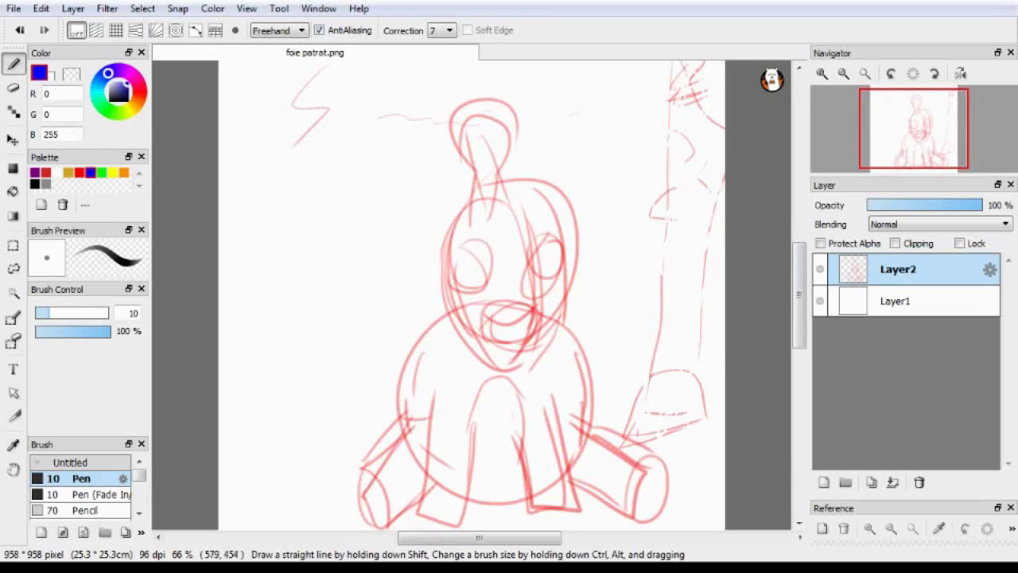
pyautogui.moveTo(473, 169); pyautogui.dragTo(478, 218)
pyautogui.moveTo(492, 156); pyautogui.dragTo(508, 212)
pyautogui.moveTo(474, 177)
pyautogui.mouseDown()
pyautogui.moveTo(515, 133)
pyautogui.moveTo(512, 152)
pyautogui.mouseUp()
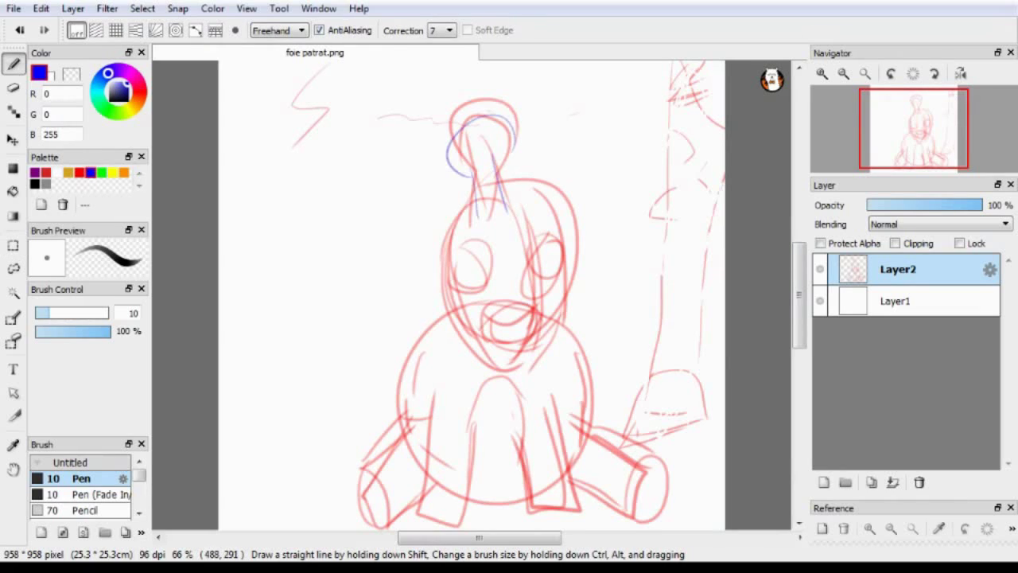
pyautogui.moveTo(501, 191)
pyautogui.mouseDown()
pyautogui.moveTo(509, 193)
pyautogui.moveTo(466, 250)
pyautogui.moveTo(469, 203)
pyautogui.moveTo(472, 220)
pyautogui.mouseUp()
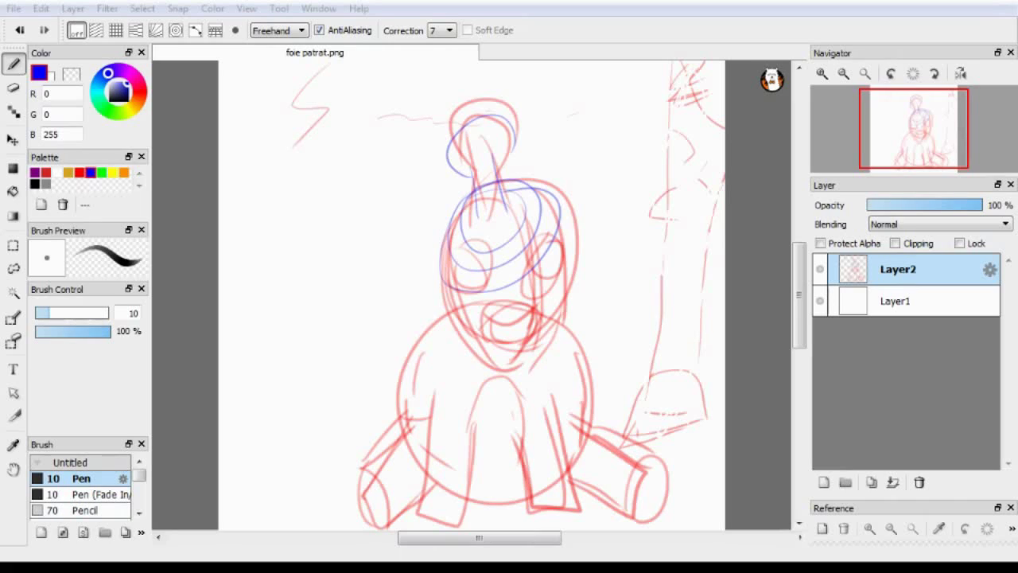
# Sketch a blue center line down the face, a small mouth, and the cheek and pointed chin outline
pyautogui.hotkey('alt', 'Tab')
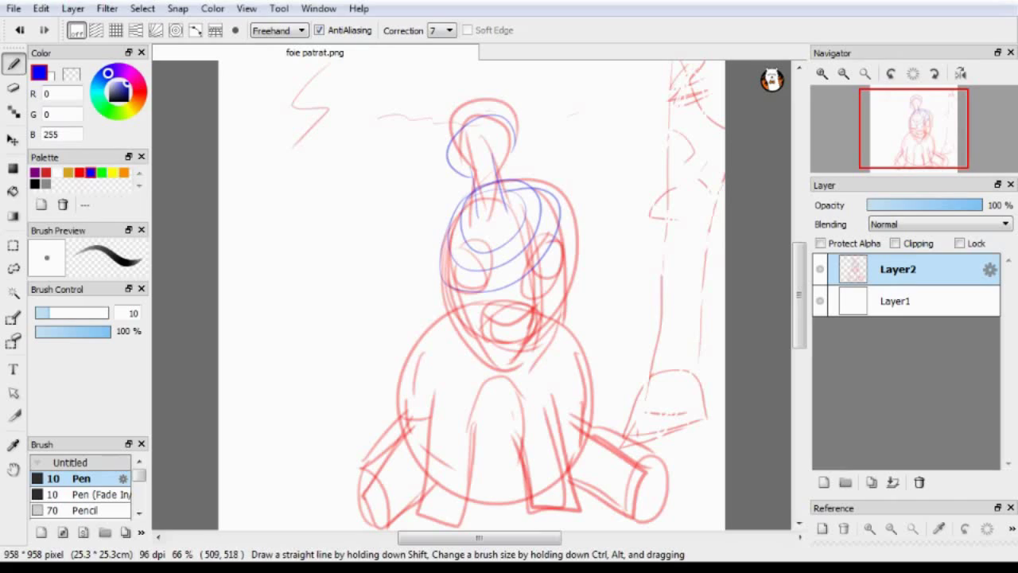
pyautogui.moveTo(499, 240)
pyautogui.mouseDown()
pyautogui.moveTo(515, 355)
pyautogui.moveTo(548, 352)
pyautogui.mouseUp()
pyautogui.moveTo(489, 312); pyautogui.dragTo(519, 303)
pyautogui.moveTo(548, 201)
pyautogui.mouseDown()
pyautogui.moveTo(565, 289)
pyautogui.moveTo(557, 348)
pyautogui.moveTo(530, 373)
pyautogui.moveTo(485, 350)
pyautogui.moveTo(556, 354)
pyautogui.moveTo(543, 363)
pyautogui.mouseUp()
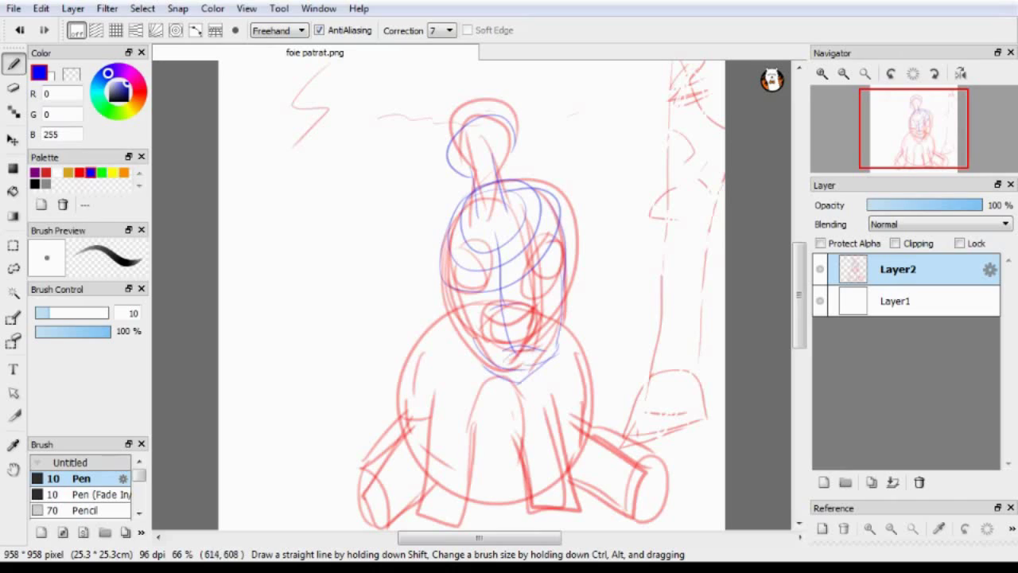
# Sketch the seated creature's shoulders, back and two front legs in blue over the red body
pyautogui.moveTo(452, 249); pyautogui.dragTo(474, 352)
pyautogui.moveTo(465, 202)
pyautogui.mouseDown()
pyautogui.moveTo(452, 291)
pyautogui.moveTo(415, 360)
pyautogui.mouseUp()
pyautogui.scroll(-2, 579, 349)
pyautogui.moveTo(429, 466)
pyautogui.mouseDown()
pyautogui.moveTo(435, 323)
pyautogui.moveTo(473, 384)
pyautogui.moveTo(562, 366)
pyautogui.mouseUp()
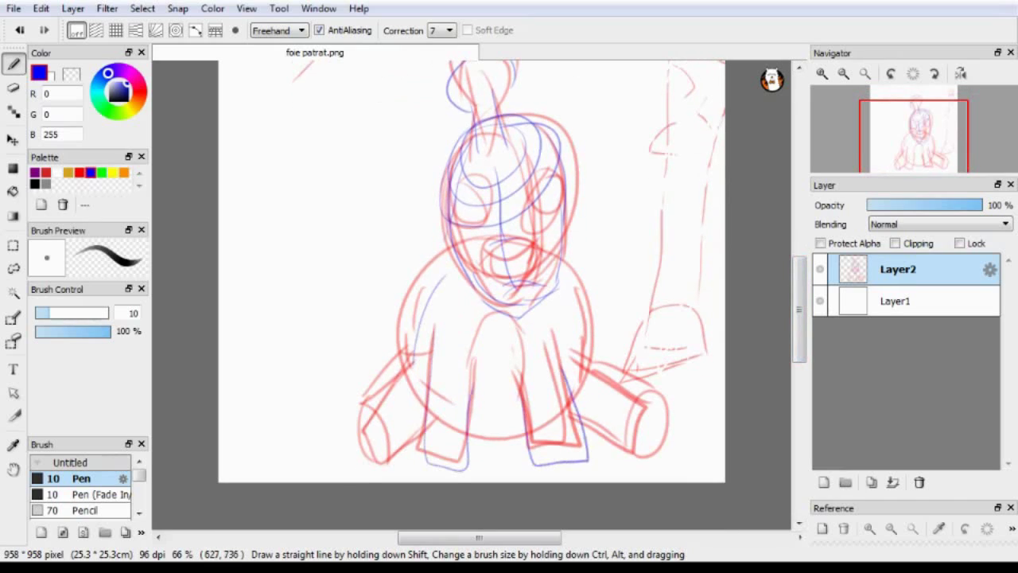
pyautogui.moveTo(558, 260); pyautogui.dragTo(593, 367)
# Sketch the creature's eyes and mouth in blue, plus a lightning-shaped zigzag beside the top curl
pyautogui.scroll(2, 593, 368)
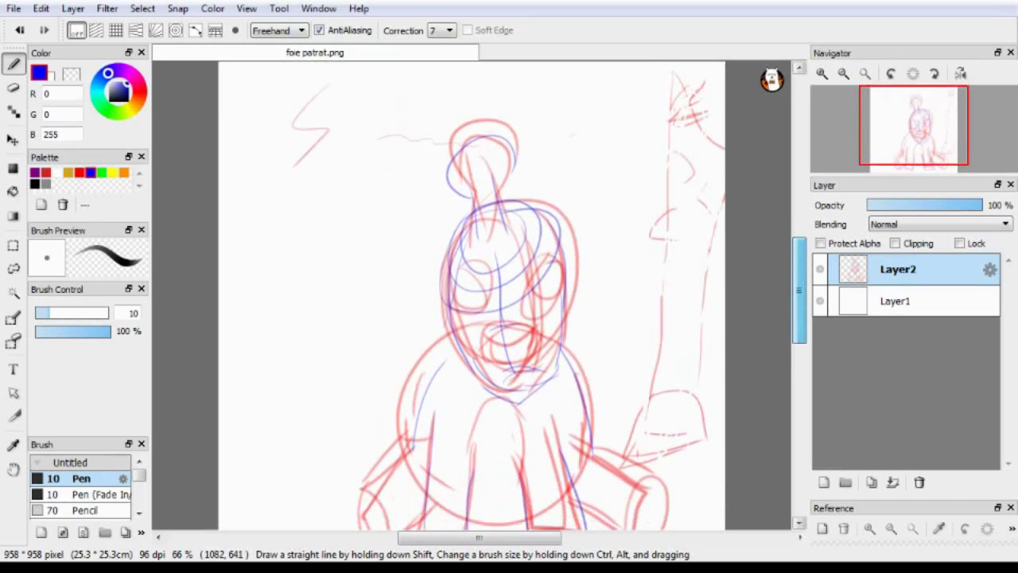
pyautogui.moveTo(475, 271)
pyautogui.mouseDown()
pyautogui.moveTo(533, 270)
pyautogui.moveTo(526, 284)
pyautogui.mouseUp()
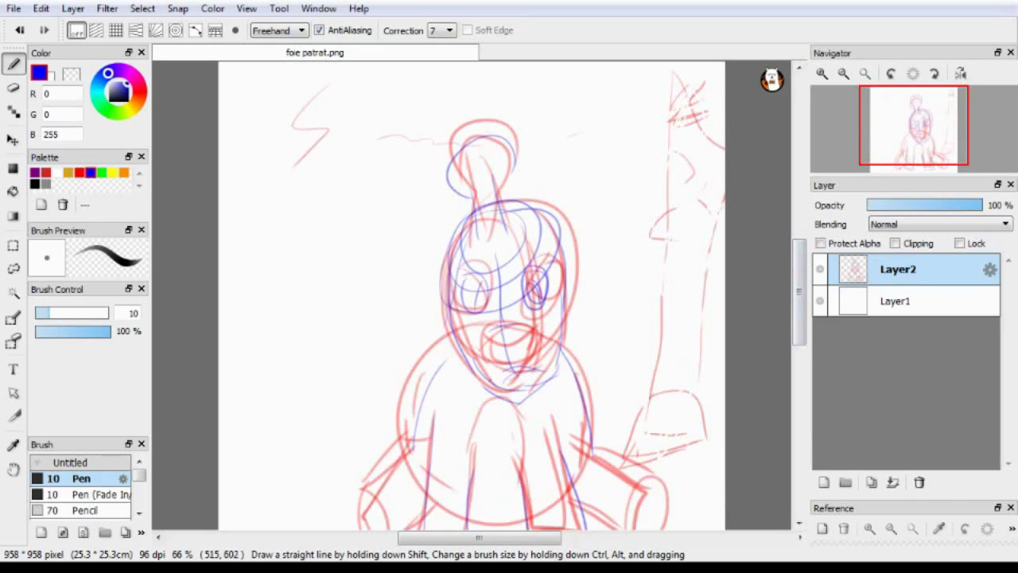
pyautogui.moveTo(491, 381)
pyautogui.mouseDown()
pyautogui.moveTo(546, 368)
pyautogui.moveTo(541, 353)
pyautogui.mouseUp()
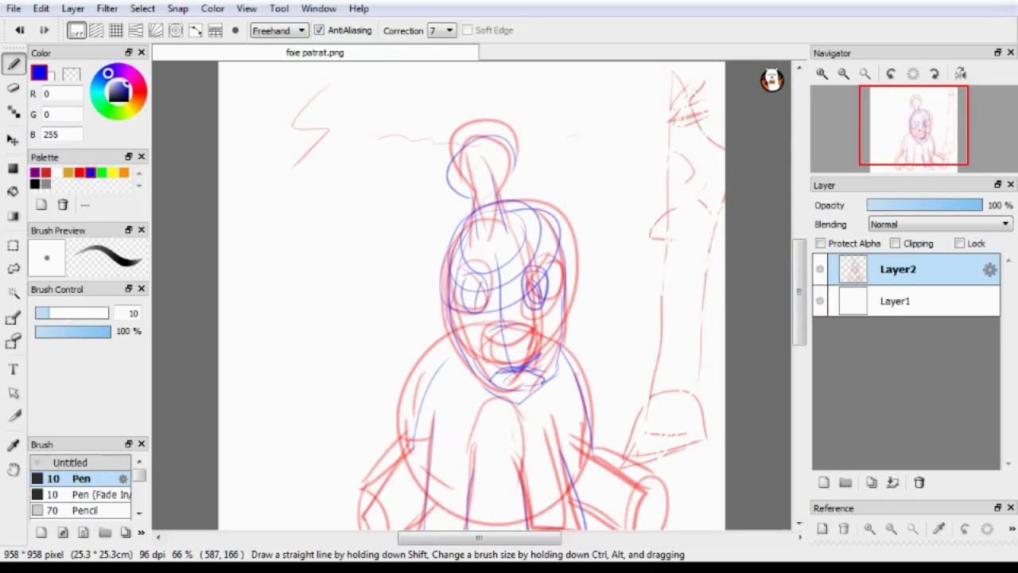
pyautogui.moveTo(537, 83)
pyautogui.mouseDown()
pyautogui.moveTo(527, 131)
pyautogui.moveTo(550, 113)
pyautogui.mouseUp()
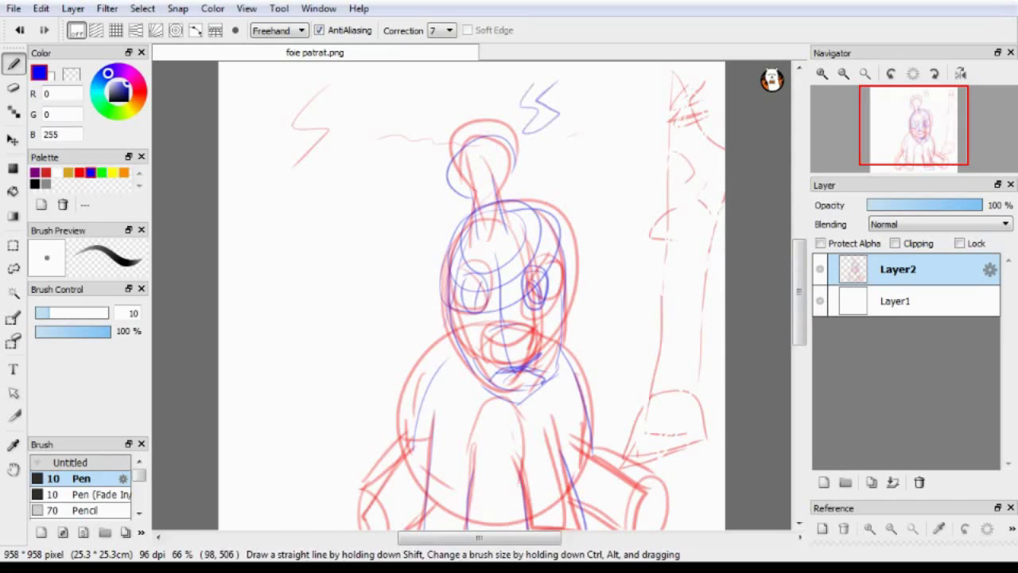
# Add a new layer above Layer2 and switch to the size 10 fading Pen brush in black
pyautogui.click(824, 482)
pyautogui.click(119, 494)
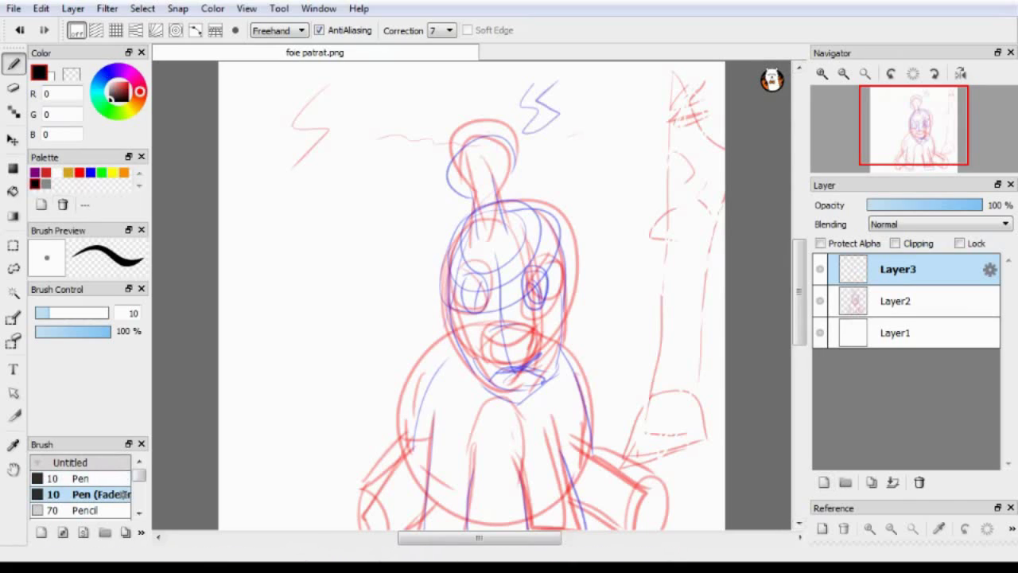
pyautogui.moveTo(371, 257); pyautogui.dragTo(442, 294)
pyautogui.hotkey('ctrl', 'z')
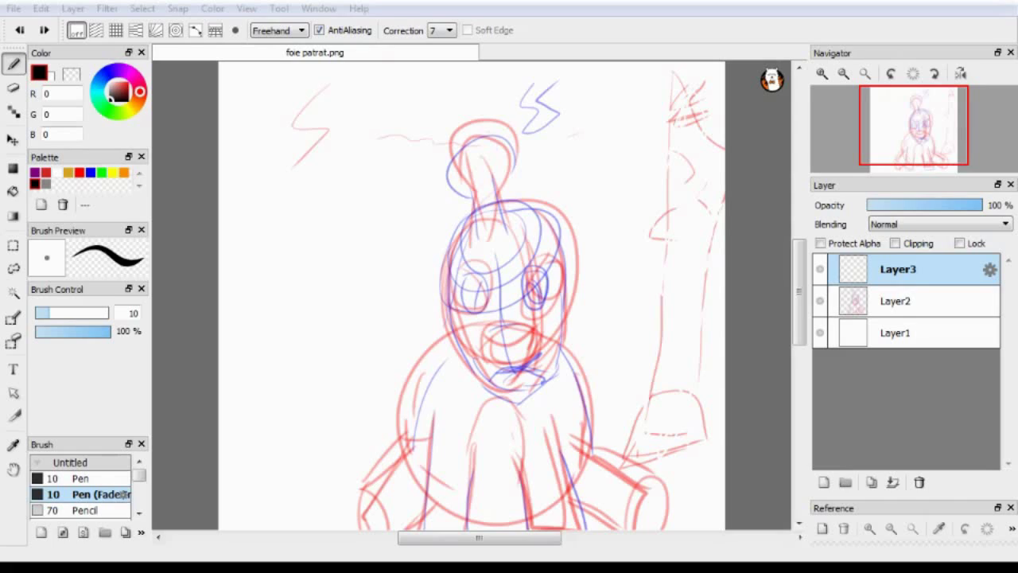
pyautogui.click(822, 73)
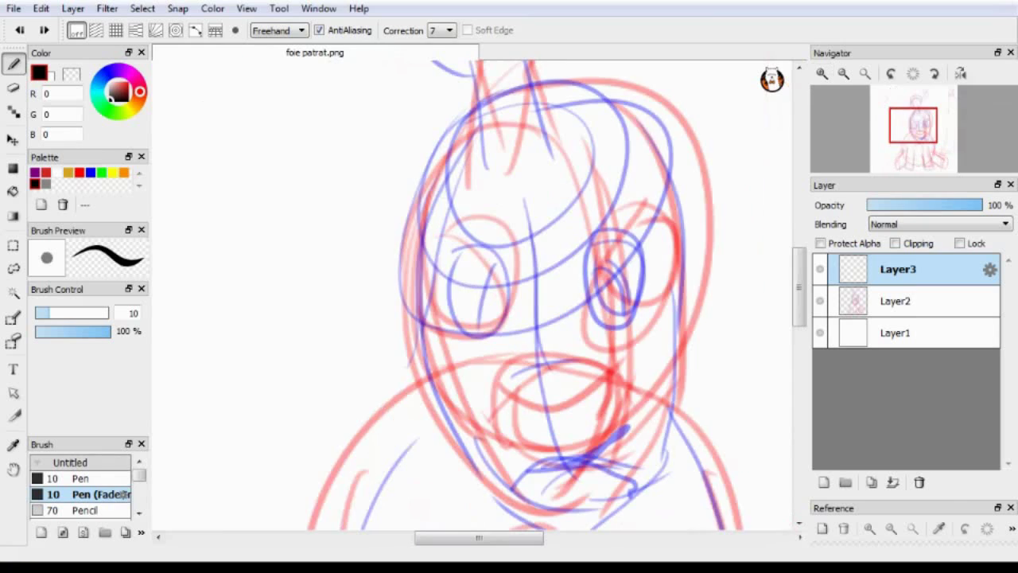
pyautogui.moveTo(476, 538); pyautogui.dragTo(495, 537)
pyautogui.moveTo(809, 287); pyautogui.dragTo(797, 295)
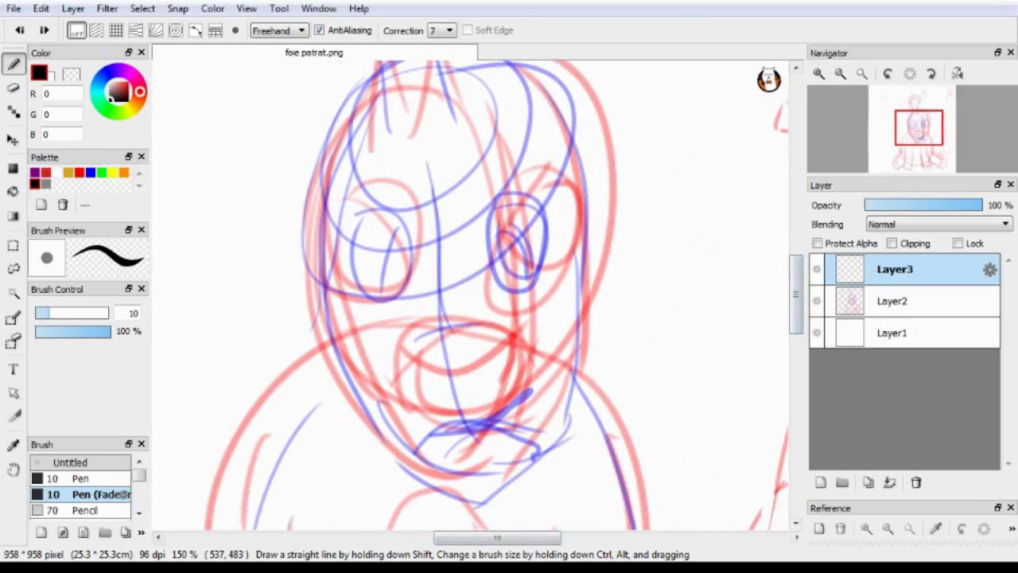
pyautogui.moveTo(424, 335); pyautogui.dragTo(519, 443)
pyautogui.hotkey('ctrl', 'z')
pyautogui.moveTo(428, 334)
pyautogui.mouseDown()
pyautogui.moveTo(531, 475)
pyautogui.moveTo(561, 398)
pyautogui.mouseUp()
pyautogui.hotkey('ctrl', 'z')
pyautogui.hotkey('ctrl', 'z')
pyautogui.moveTo(423, 366); pyautogui.dragTo(507, 493)
pyautogui.hotkey('ctrl', 'z')
pyautogui.moveTo(442, 342)
pyautogui.mouseDown()
pyautogui.moveTo(577, 394)
pyautogui.moveTo(509, 505)
pyautogui.moveTo(556, 409)
pyautogui.moveTo(429, 489)
pyautogui.mouseUp()
pyautogui.hotkey('ctrl', 'z')
pyautogui.hotkey('ctrl', 'z')
pyautogui.moveTo(443, 314); pyautogui.dragTo(401, 506)
pyautogui.hotkey('ctrl', 'z')
# Ink both sides of the stalk and the rounded curl on top of the head in black on Layer3
pyautogui.scroll(5, 477, 294)
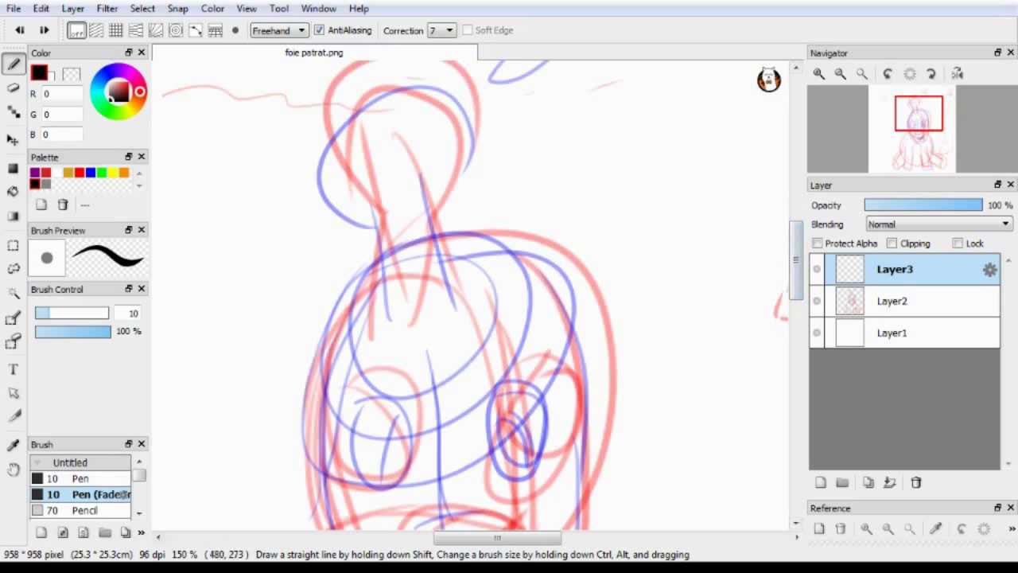
pyautogui.moveTo(379, 213); pyautogui.dragTo(398, 326)
pyautogui.moveTo(421, 181); pyautogui.dragTo(463, 310)
pyautogui.moveTo(467, 199); pyautogui.dragTo(329, 209)
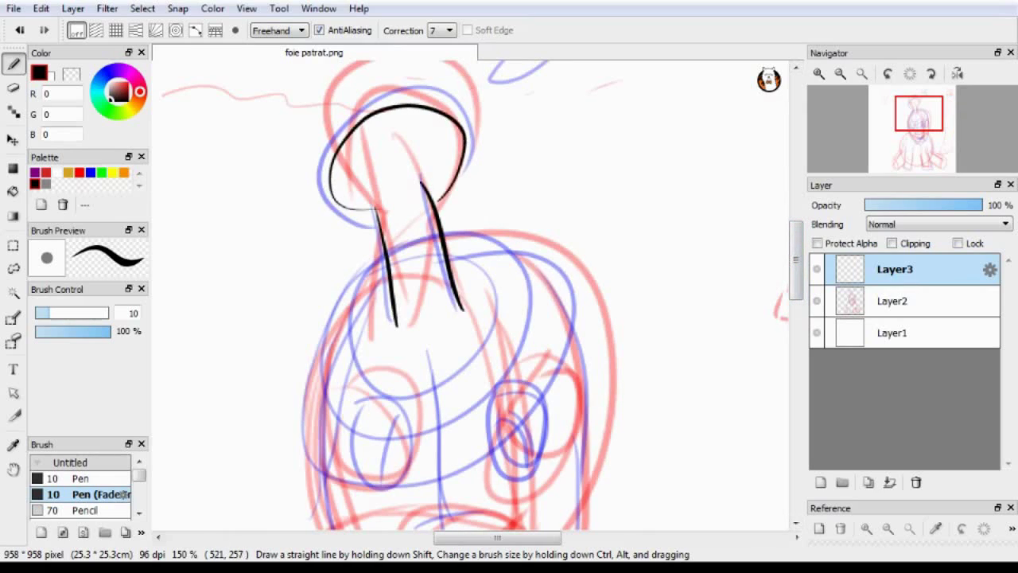
pyautogui.hotkey('ctrl', 'z')
pyautogui.moveTo(444, 201)
pyautogui.mouseDown()
pyautogui.moveTo(377, 214)
pyautogui.moveTo(449, 101)
pyautogui.moveTo(320, 199)
pyautogui.moveTo(324, 166)
pyautogui.moveTo(375, 222)
pyautogui.mouseUp()
pyautogui.hotkey('ctrl', 'z')
pyautogui.hotkey('ctrl', 'z')
# Ink the lightning-shaped zigzag beside the top curl in black
pyautogui.moveTo(805, 267); pyautogui.dragTo(808, 264)
pyautogui.moveTo(797, 263); pyautogui.dragTo(798, 238)
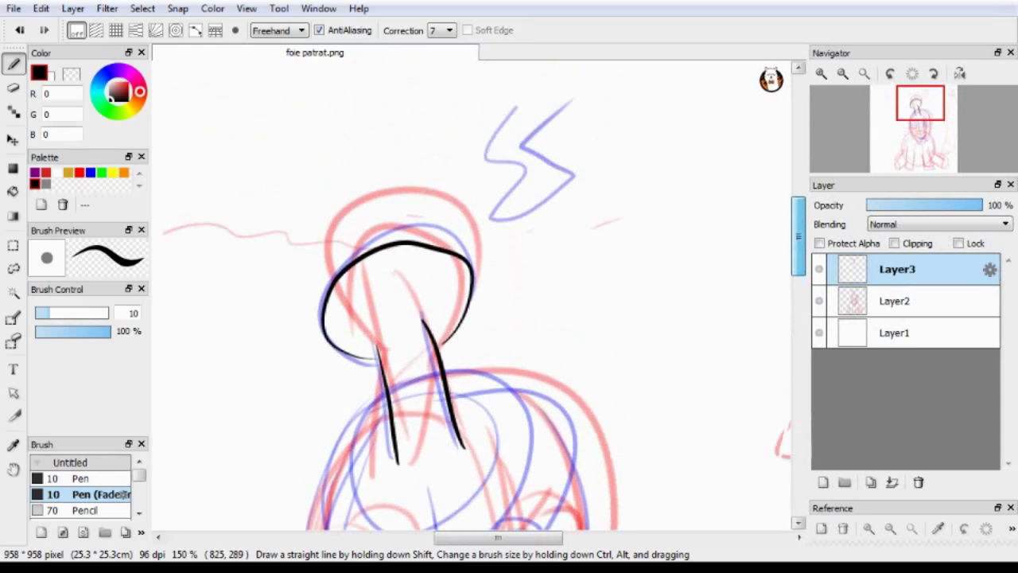
pyautogui.moveTo(556, 134)
pyautogui.mouseDown()
pyautogui.moveTo(529, 199)
pyautogui.moveTo(468, 225)
pyautogui.moveTo(479, 160)
pyautogui.mouseUp()
pyautogui.hotkey('ctrl', 'z')
pyautogui.moveTo(798, 261); pyautogui.dragTo(798, 326)
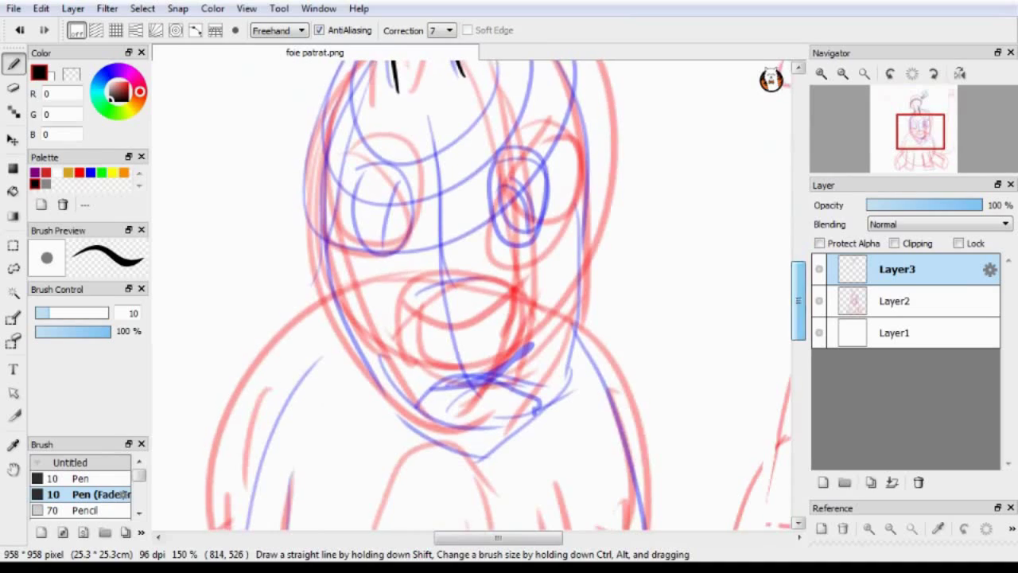
pyautogui.moveTo(425, 271); pyautogui.dragTo(521, 436)
pyautogui.hotkey('ctrl', 'z')
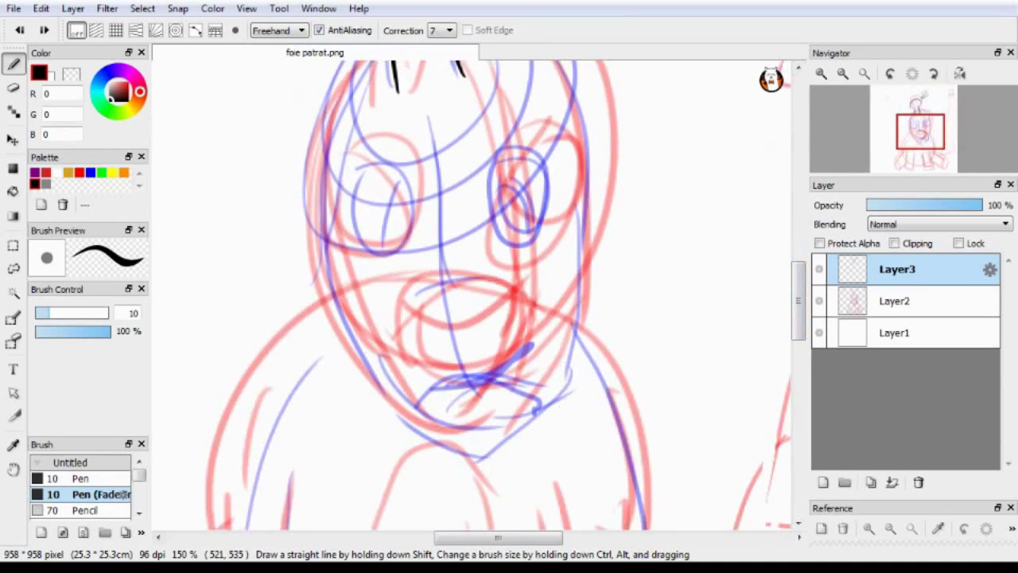
pyautogui.moveTo(391, 336); pyautogui.dragTo(566, 297)
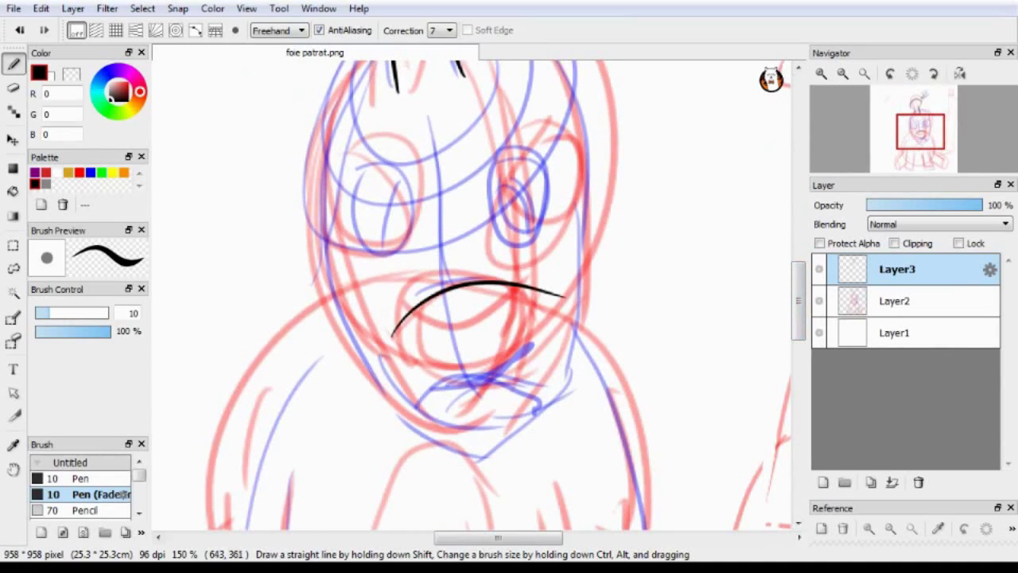
pyautogui.hotkey('ctrl', 'z')
pyautogui.moveTo(544, 75)
pyautogui.mouseDown()
pyautogui.moveTo(517, 402)
pyautogui.moveTo(368, 271)
pyautogui.mouseUp()
pyautogui.moveTo(422, 344); pyautogui.dragTo(513, 292)
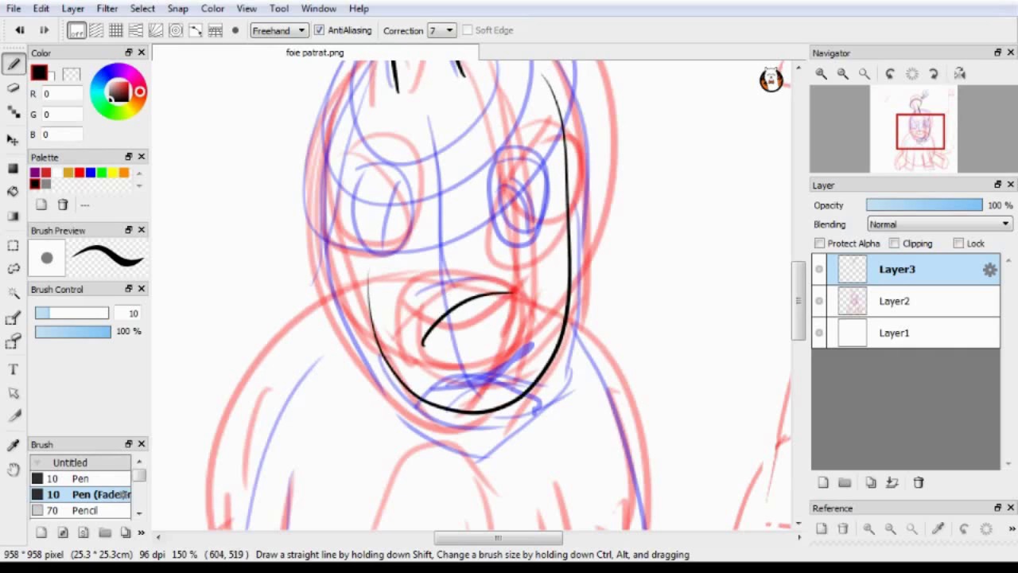
pyautogui.hotkey('ctrl', 'z')
pyautogui.moveTo(429, 311); pyautogui.dragTo(515, 290)
pyautogui.hotkey('ctrl', 'z')
pyautogui.hotkey('ctrl', 'z')
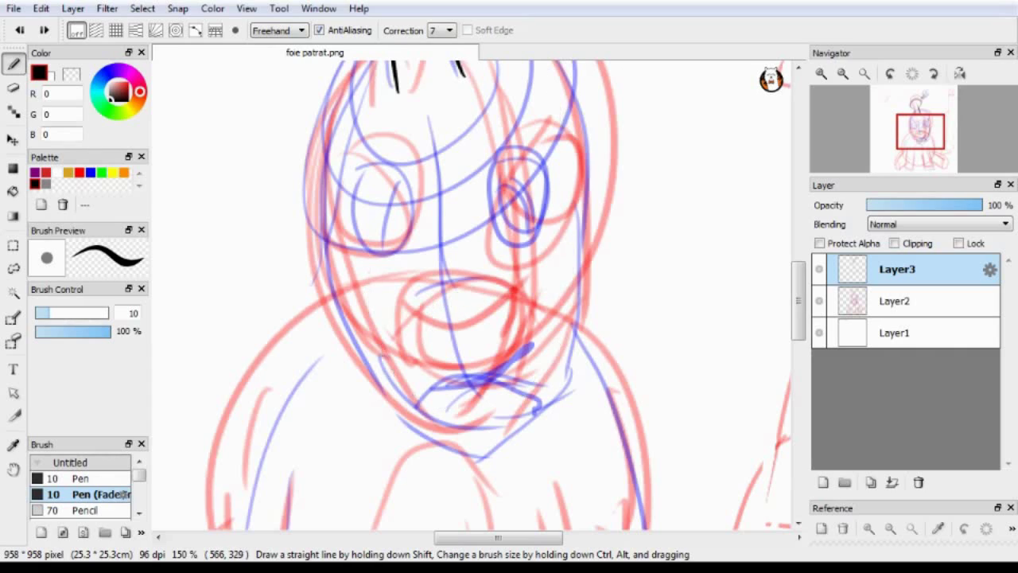
pyautogui.moveTo(370, 110); pyautogui.dragTo(578, 291)
pyautogui.hotkey('ctrl', 'z')
pyautogui.moveTo(351, 65); pyautogui.dragTo(593, 312)
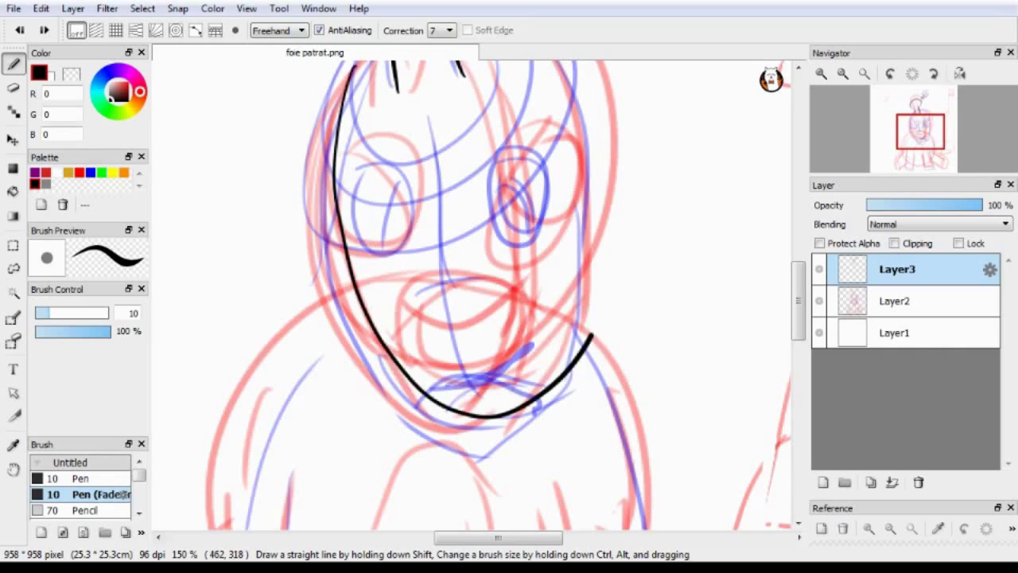
pyautogui.hotkey('ctrl', 'z')
pyautogui.hotkey('alt', 'Tab')
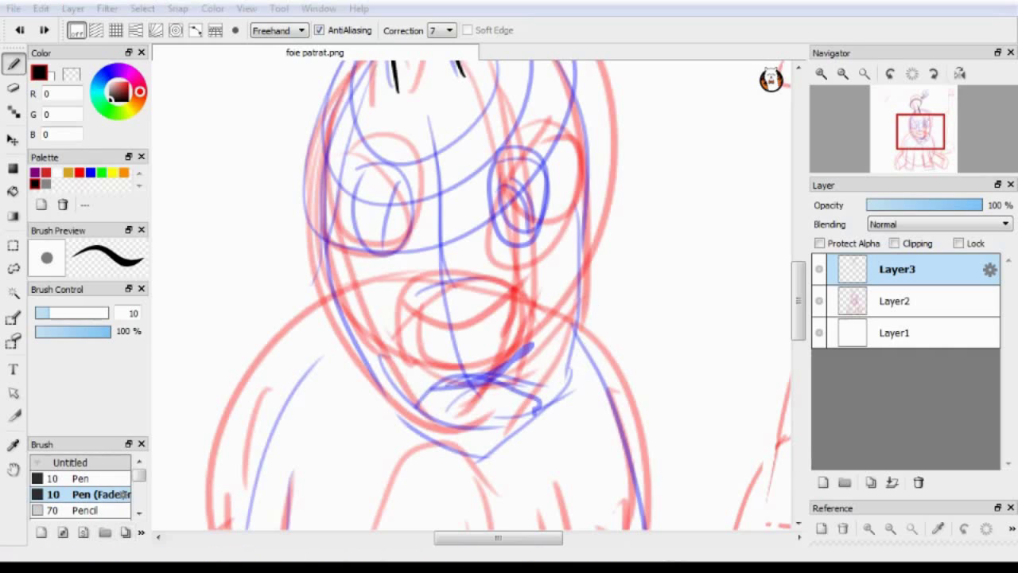
pyautogui.scroll(3, 473, 295)
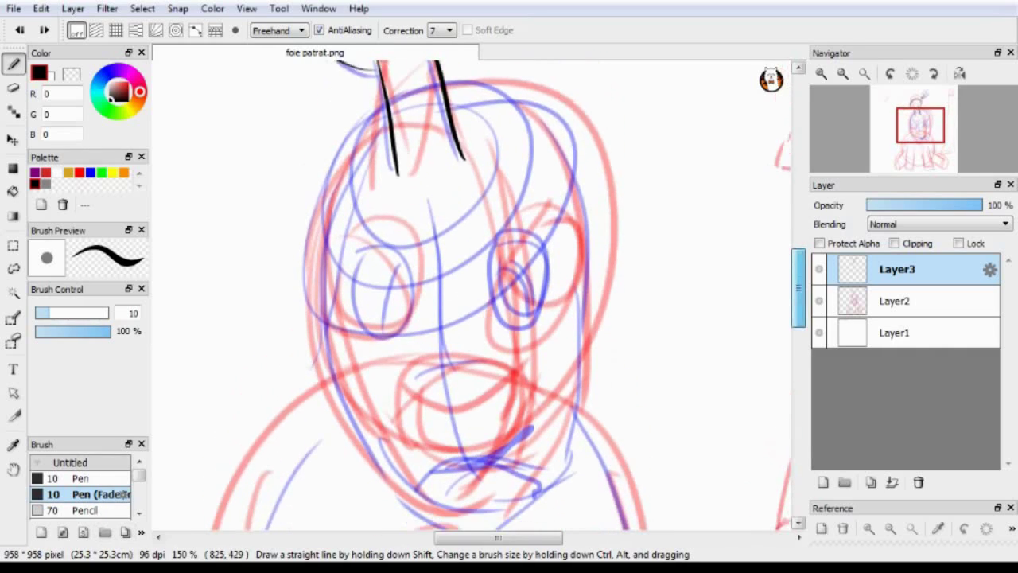
pyautogui.moveTo(383, 83)
pyautogui.mouseDown()
pyautogui.moveTo(330, 382)
pyautogui.moveTo(529, 458)
pyautogui.mouseUp()
pyautogui.hotkey('ctrl', 'z')
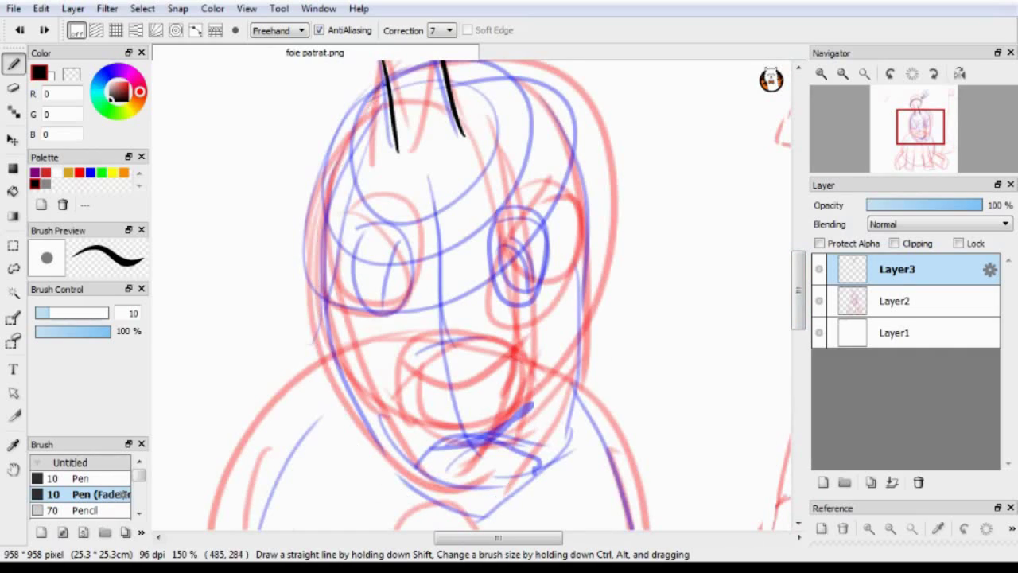
pyautogui.moveTo(387, 82)
pyautogui.mouseDown()
pyautogui.moveTo(530, 457)
pyautogui.moveTo(374, 110)
pyautogui.moveTo(432, 467)
pyautogui.moveTo(509, 334)
pyautogui.moveTo(461, 334)
pyautogui.mouseUp()
pyautogui.hotkey('ctrl', 'z')
pyautogui.hotkey('ctrl', 'z')
pyautogui.moveTo(556, 370)
pyautogui.mouseDown()
pyautogui.moveTo(444, 343)
pyautogui.moveTo(483, 331)
pyautogui.moveTo(555, 374)
pyautogui.mouseUp()
pyautogui.hotkey('ctrl', 'z')
pyautogui.moveTo(463, 419); pyautogui.dragTo(529, 411)
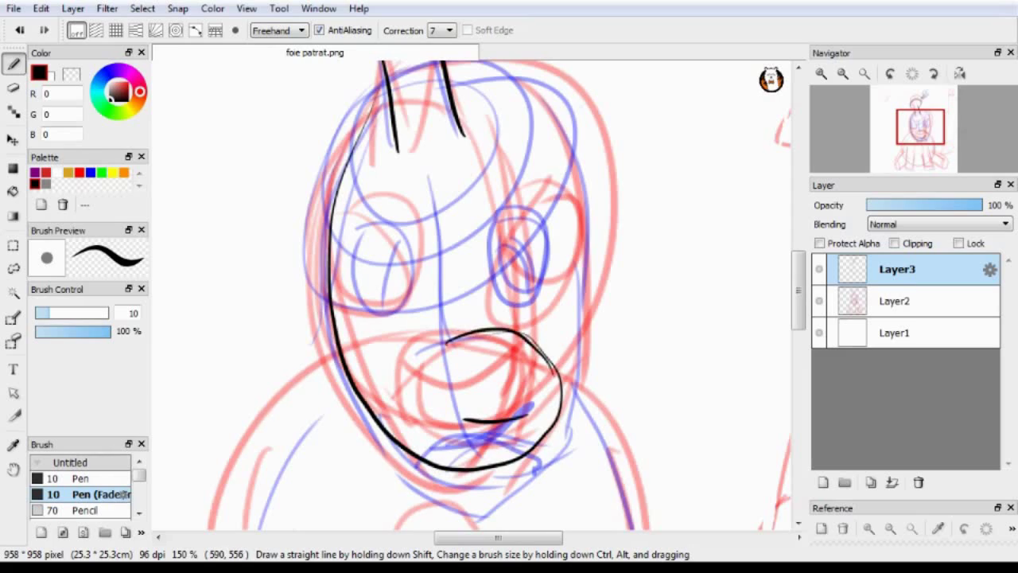
pyautogui.hotkey('ctrl', 'z')
pyautogui.hotkey('ctrl', 'z')
pyautogui.hotkey('ctrl', 'z')
pyautogui.moveTo(378, 93)
pyautogui.mouseDown()
pyautogui.moveTo(465, 510)
pyautogui.moveTo(369, 119)
pyautogui.moveTo(334, 310)
pyautogui.mouseUp()
pyautogui.hotkey('ctrl', 'z')
pyautogui.hotkey('ctrl', 'z')
# Ink the near side of the head down around the chin, and the muzzle's rounded upper outline
pyautogui.moveTo(378, 94)
pyautogui.mouseDown()
pyautogui.moveTo(318, 286)
pyautogui.moveTo(522, 487)
pyautogui.mouseUp()
pyautogui.moveTo(555, 388)
pyautogui.mouseDown()
pyautogui.moveTo(536, 478)
pyautogui.moveTo(416, 404)
pyautogui.mouseUp()
pyautogui.hotkey('ctrl', 'z')
pyautogui.moveTo(539, 477)
pyautogui.mouseDown()
pyautogui.moveTo(539, 364)
pyautogui.moveTo(396, 413)
pyautogui.mouseUp()
pyautogui.hotkey('ctrl', 'z')
pyautogui.moveTo(384, 363)
pyautogui.mouseDown()
pyautogui.moveTo(403, 348)
pyautogui.moveTo(561, 429)
pyautogui.mouseUp()
pyautogui.moveTo(418, 338)
pyautogui.mouseDown()
pyautogui.moveTo(562, 427)
pyautogui.moveTo(538, 469)
pyautogui.mouseUp()
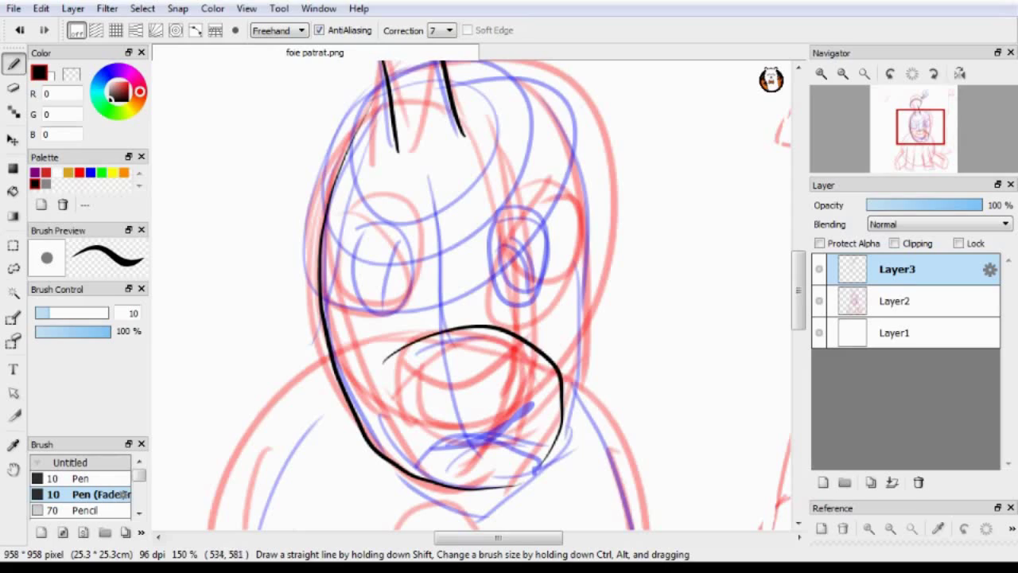
# Ink two small curved nostrils on the muzzle and a small open mouth below them
pyautogui.hotkey('ctrl', 'z')
pyautogui.moveTo(487, 361); pyautogui.dragTo(488, 390)
pyautogui.hotkey('ctrl', 'z')
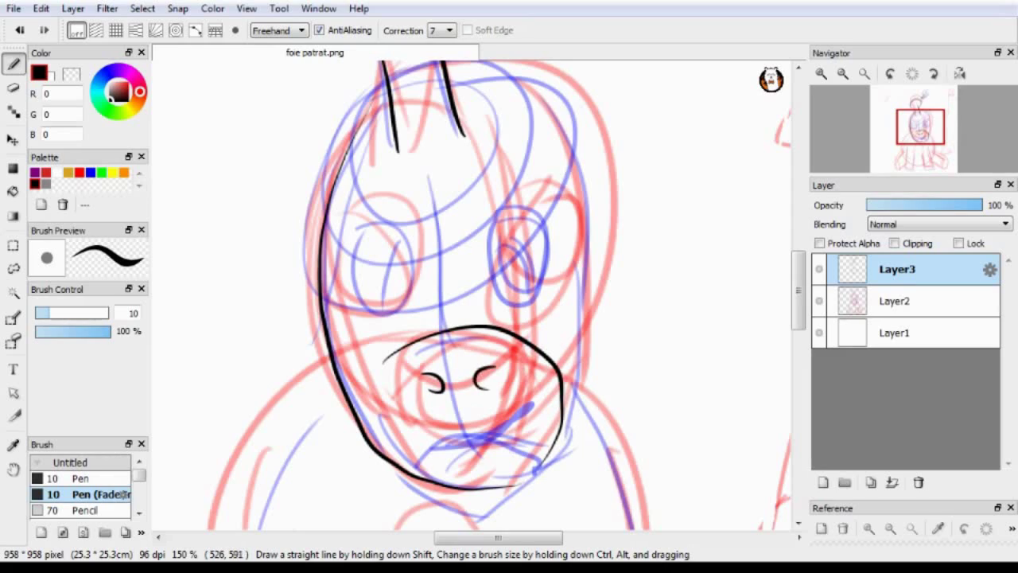
pyautogui.moveTo(433, 450)
pyautogui.mouseDown()
pyautogui.moveTo(504, 445)
pyautogui.moveTo(458, 451)
pyautogui.mouseUp()
pyautogui.hotkey('ctrl', 'z')
pyautogui.hotkey('ctrl', 'z')
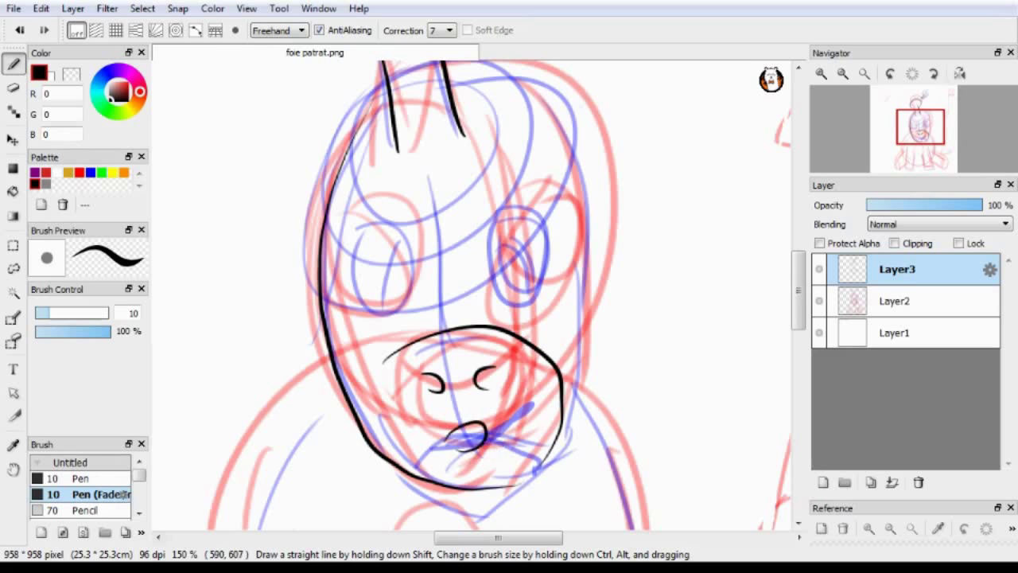
# Ink the oval eye on the near side of the face in black
pyautogui.scroll(3, 473, 295)
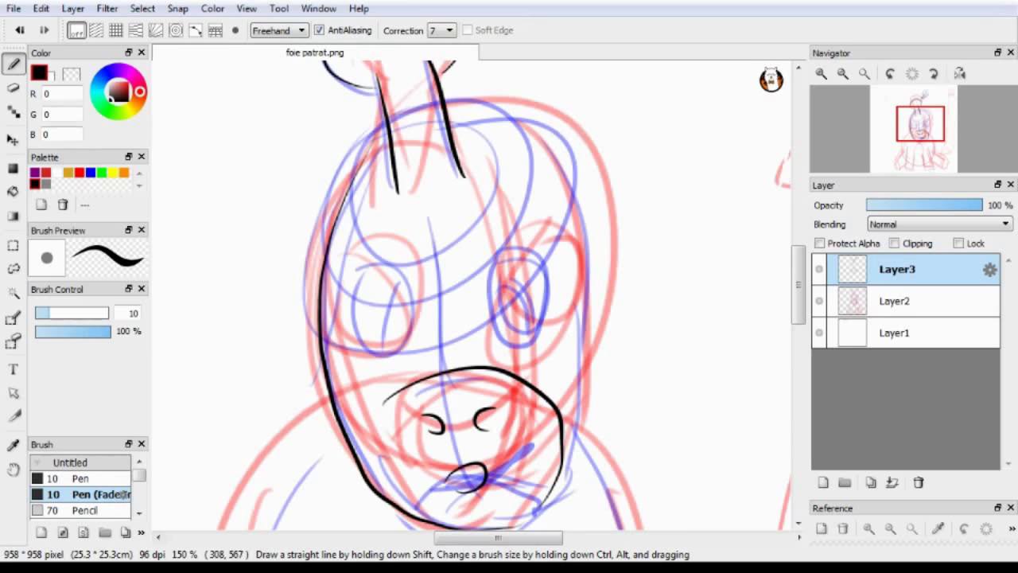
pyautogui.moveTo(356, 278)
pyautogui.mouseDown()
pyautogui.moveTo(366, 293)
pyautogui.moveTo(389, 247)
pyautogui.moveTo(433, 252)
pyautogui.mouseUp()
pyautogui.hotkey('ctrl', 'z')
pyautogui.hotkey('ctrl', 'z')
pyautogui.hotkey('ctrl', 'z')
pyautogui.moveTo(370, 262)
pyautogui.mouseDown()
pyautogui.moveTo(426, 272)
pyautogui.moveTo(386, 346)
pyautogui.moveTo(391, 271)
pyautogui.mouseUp()
pyautogui.hotkey('ctrl', 'z')
pyautogui.moveTo(541, 262)
pyautogui.mouseDown()
pyautogui.moveTo(498, 314)
pyautogui.moveTo(519, 245)
pyautogui.mouseUp()
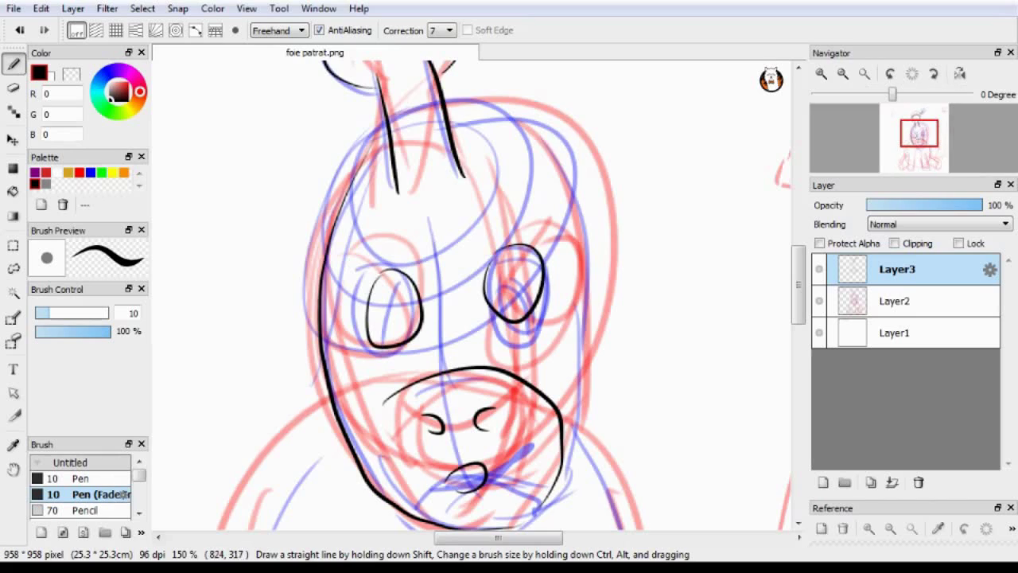
pyautogui.hotkey('ctrl', 'z')
pyautogui.click(960, 73)
pyautogui.moveTo(447, 273)
pyautogui.mouseDown()
pyautogui.moveTo(426, 342)
pyautogui.moveTo(447, 275)
pyautogui.moveTo(434, 342)
pyautogui.moveTo(424, 266)
pyautogui.moveTo(453, 317)
pyautogui.moveTo(413, 273)
pyautogui.moveTo(461, 284)
pyautogui.moveTo(412, 275)
pyautogui.mouseUp()
pyautogui.hotkey('ctrl', 'z')
pyautogui.hotkey('ctrl', 'z')
pyautogui.hotkey('ctrl', 'z')
pyautogui.hotkey('ctrl', 'z')
pyautogui.hotkey('ctrl', 'z')
pyautogui.hotkey('ctrl', 'z')
pyautogui.hotkey('ctrl', 'z')
# Copy the inked eye with a rectangular selection, paste it as a new layer, and hide the Layer2 sketch
pyautogui.click(14, 245)
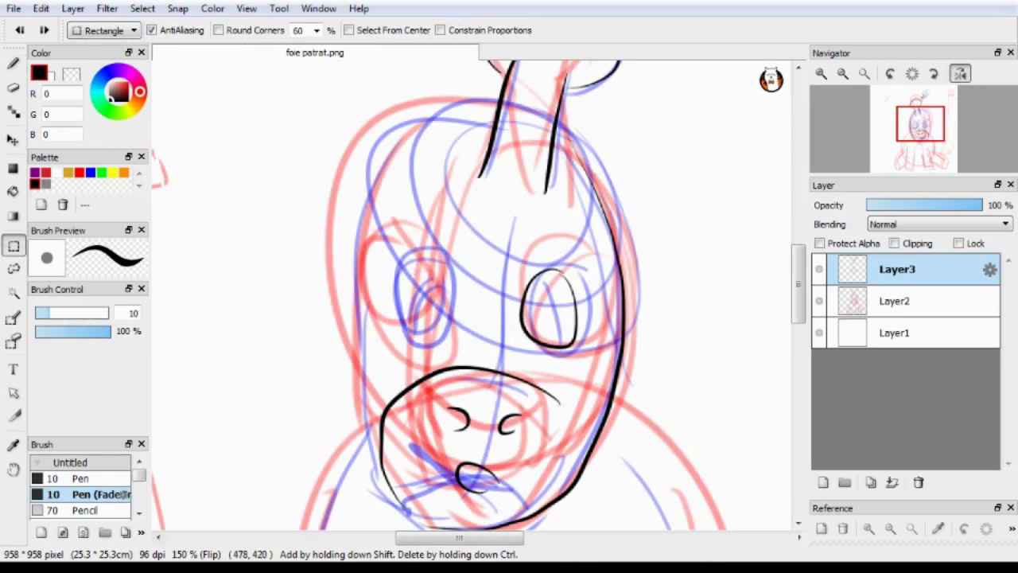
pyautogui.moveTo(508, 253); pyautogui.dragTo(590, 354)
pyautogui.click(42, 9)
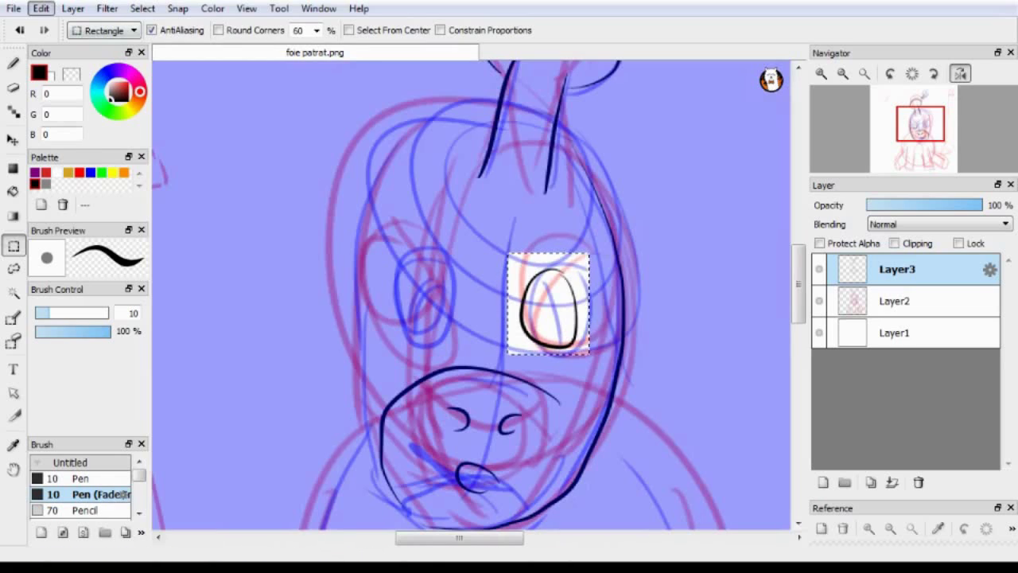
pyautogui.click(60, 78)
pyautogui.click(961, 74)
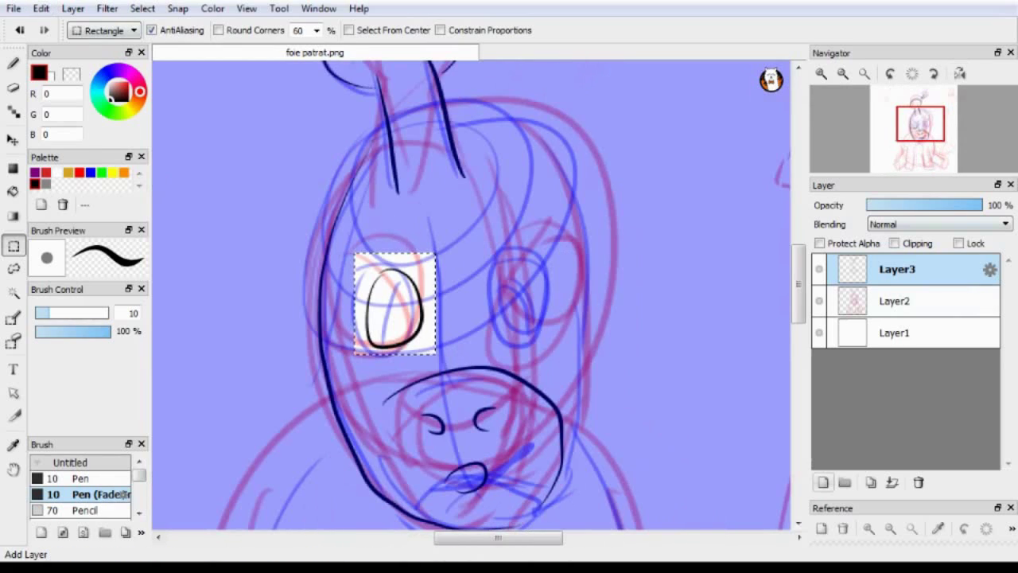
pyautogui.click(41, 9)
pyautogui.click(60, 93)
pyautogui.click(820, 333)
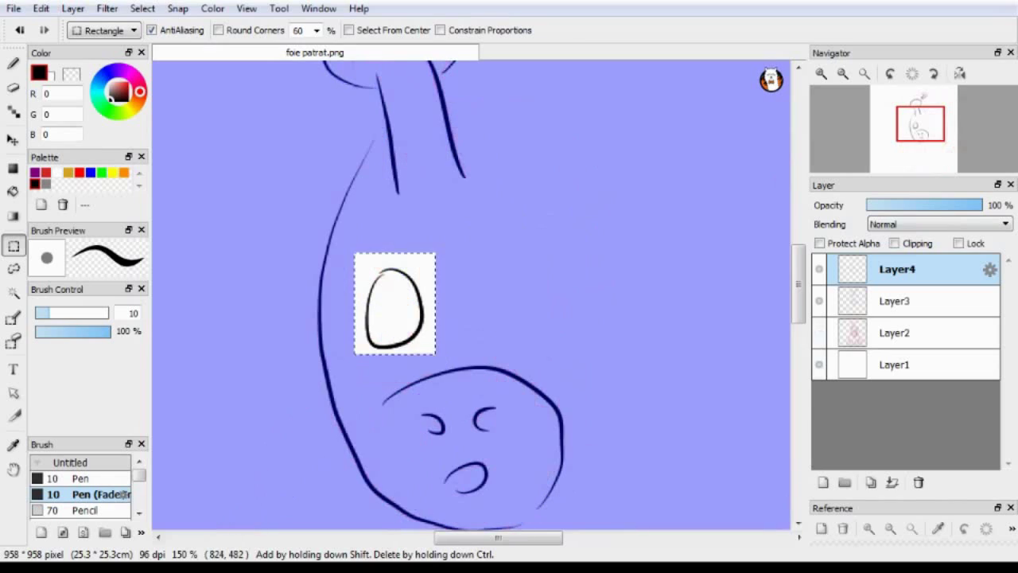
# Move the pasted eye copy across to the far side of the face, level with the first eye
pyautogui.click(14, 140)
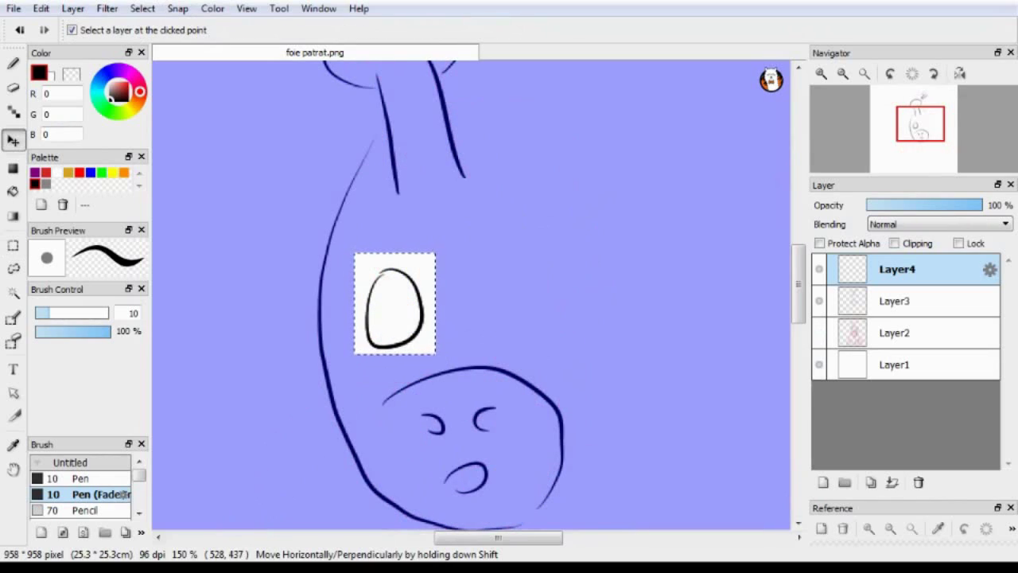
pyautogui.moveTo(390, 311); pyautogui.dragTo(506, 303)
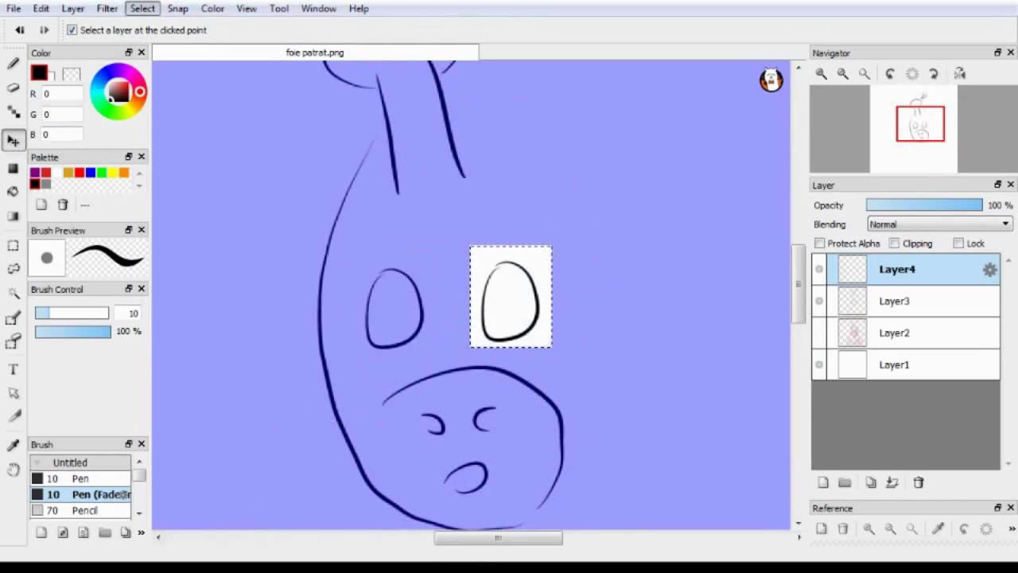
pyautogui.hotkey('ctrl', 't')
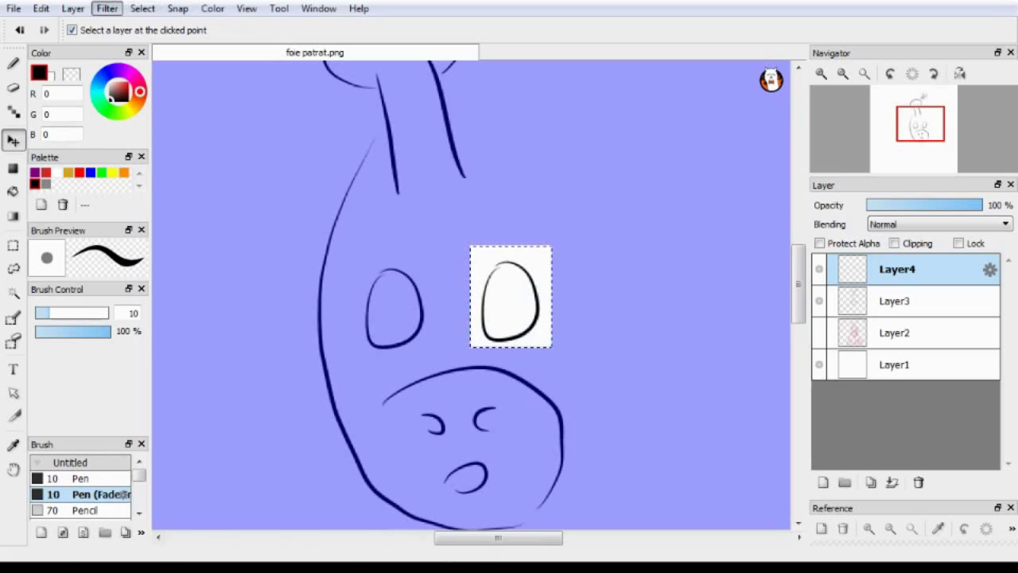
pyautogui.hotkey('ctrl', 't')
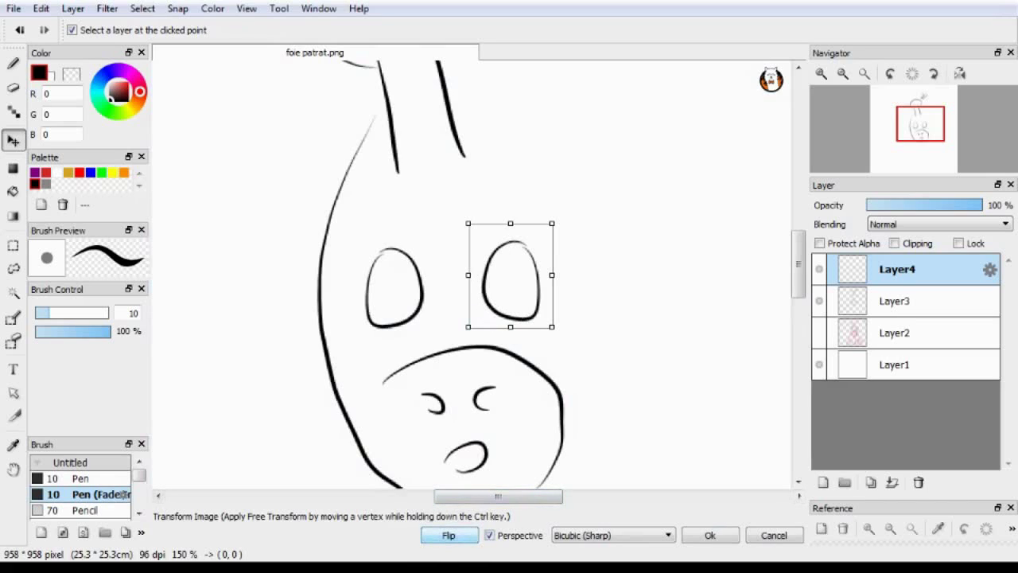
pyautogui.click(774, 535)
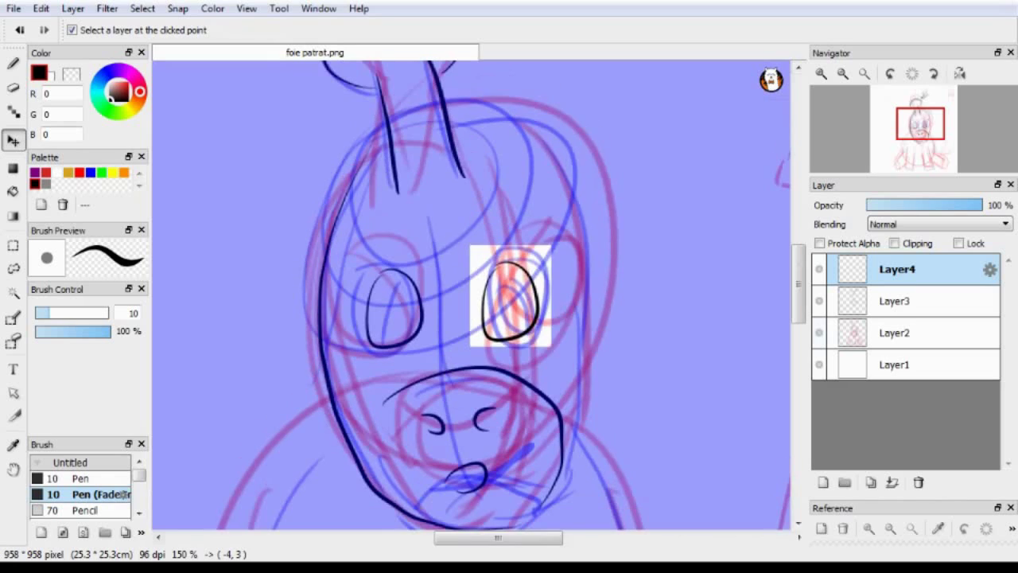
pyautogui.moveTo(572, 313); pyautogui.dragTo(588, 314)
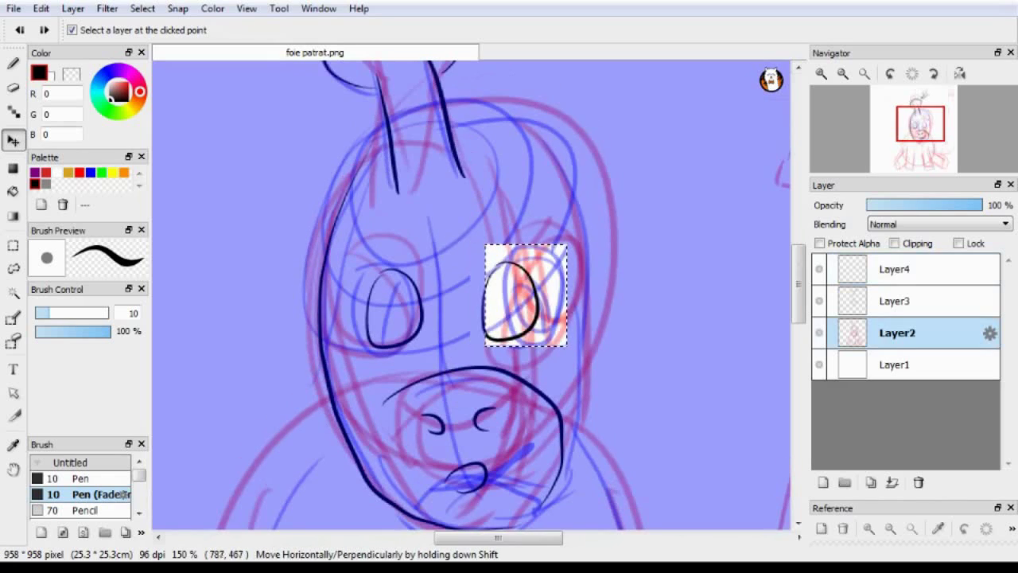
pyautogui.moveTo(531, 284); pyautogui.dragTo(541, 285)
pyautogui.hotkey('ctrl', 'z')
# Hide the Layer2 sketch and the Layer1 background, and nudge the eye copy on Layer4 slightly outward
pyautogui.click(555, 337)
pyautogui.rightClick(527, 327)
pyautogui.click(820, 332)
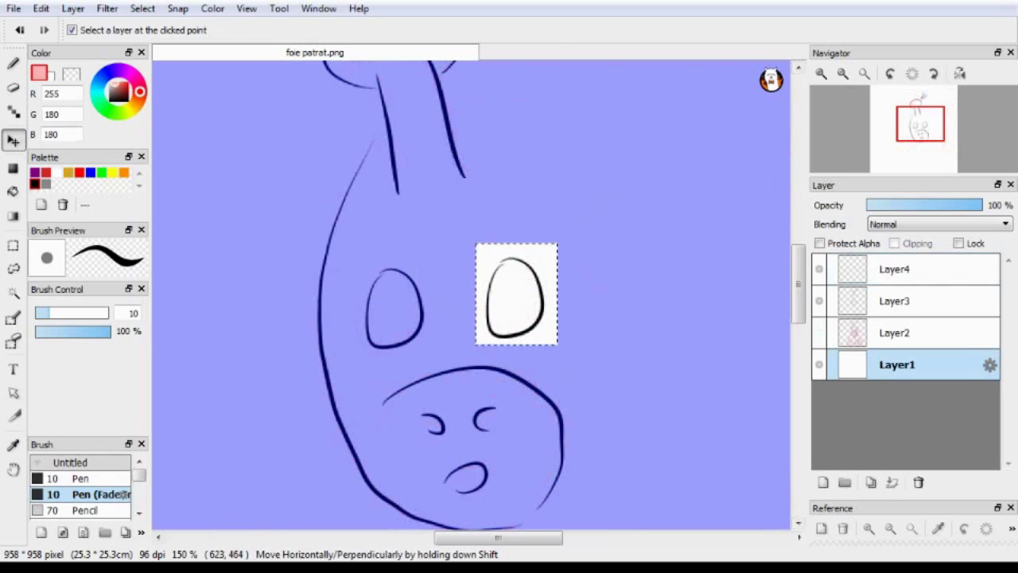
pyautogui.click(820, 365)
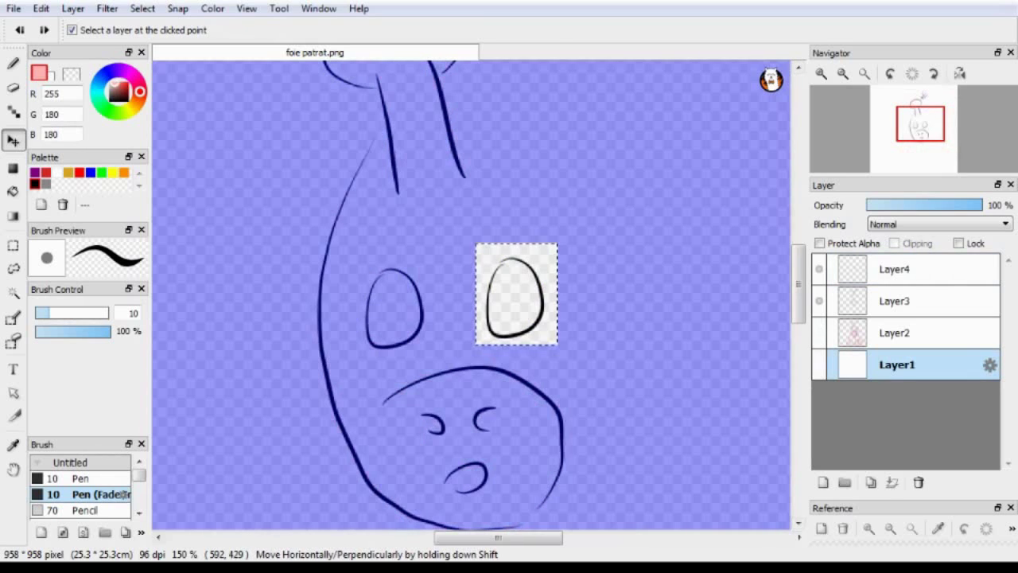
pyautogui.click(915, 269)
pyautogui.moveTo(563, 313); pyautogui.dragTo(565, 314)
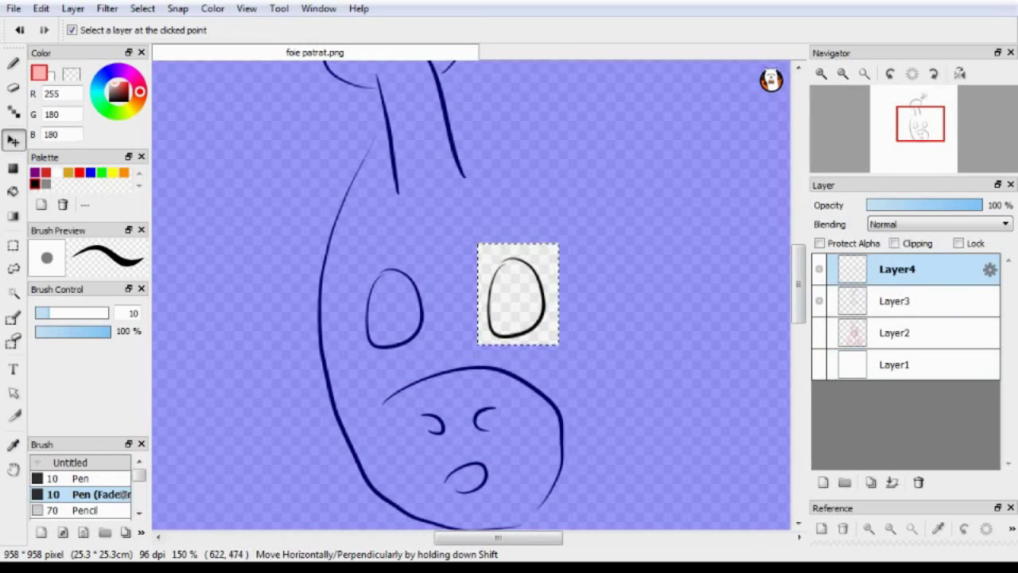
# Transform the eye copy with Perspective off: flip it horizontally, tilt it slightly and shift it outward to mirror the first eye
pyautogui.hotkey('ctrl', 't')
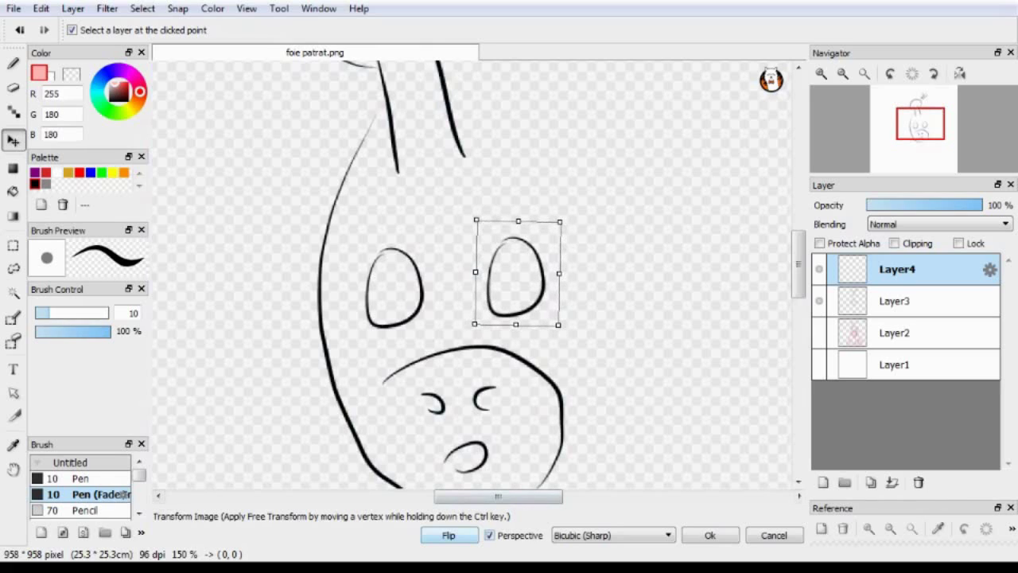
pyautogui.click(489, 535)
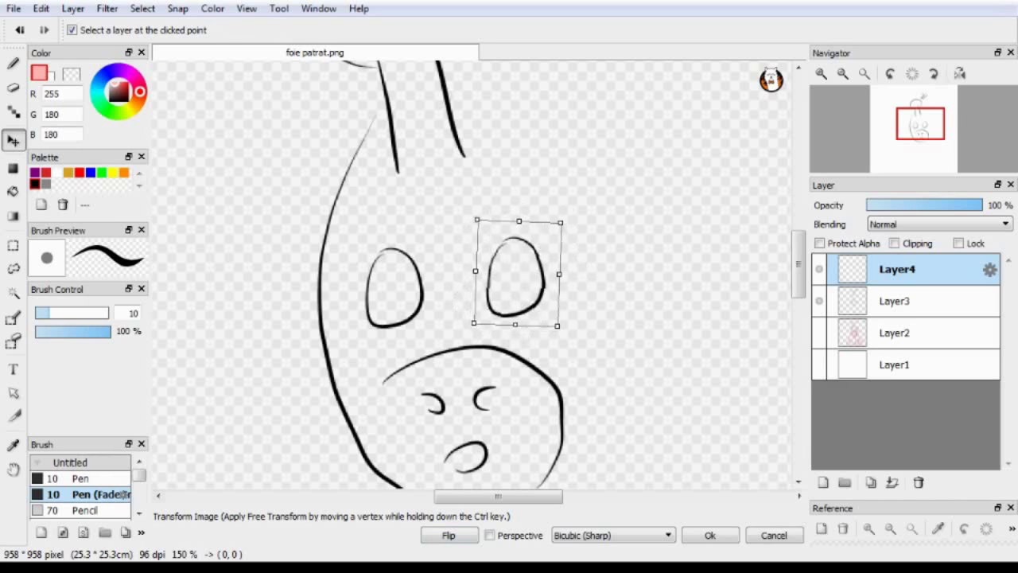
pyautogui.moveTo(574, 213); pyautogui.dragTo(578, 217)
pyautogui.moveTo(517, 273); pyautogui.dragTo(525, 276)
pyautogui.click(449, 534)
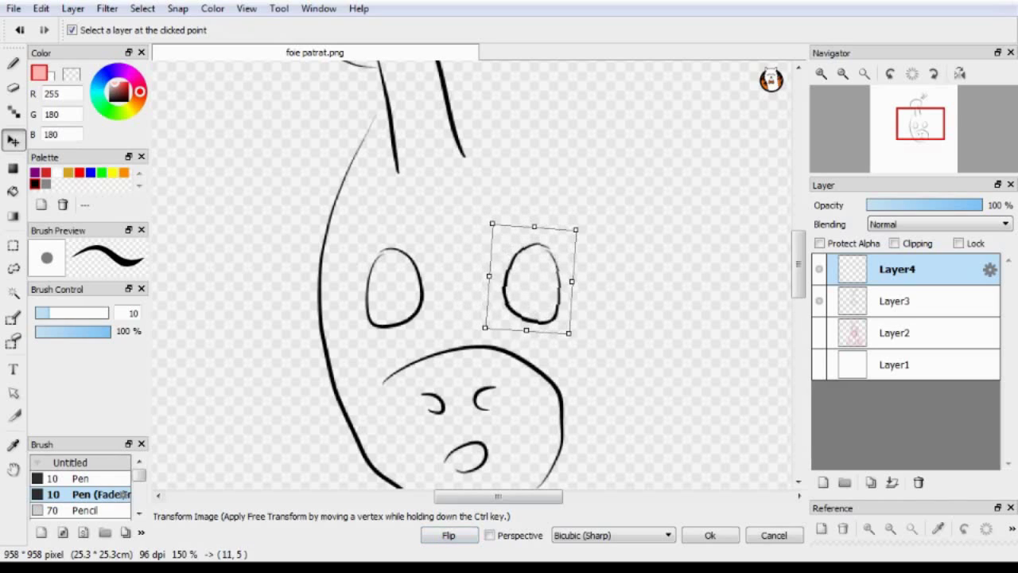
pyautogui.click(710, 535)
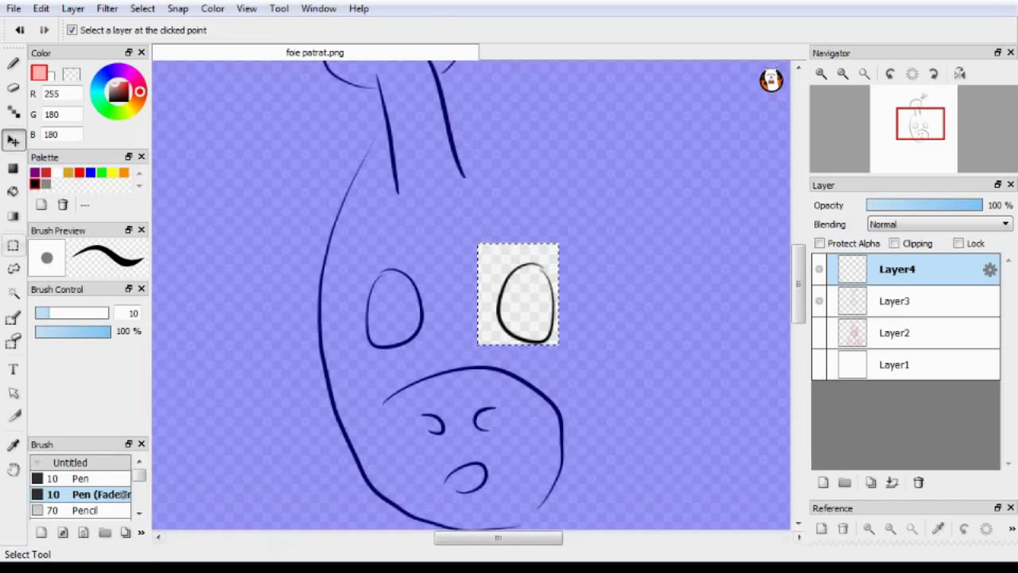
# Deselect and merge the eye copy down into Layer3, and erase the thin upper end of the near-side head outline
pyautogui.click(13, 246)
pyautogui.click(892, 482)
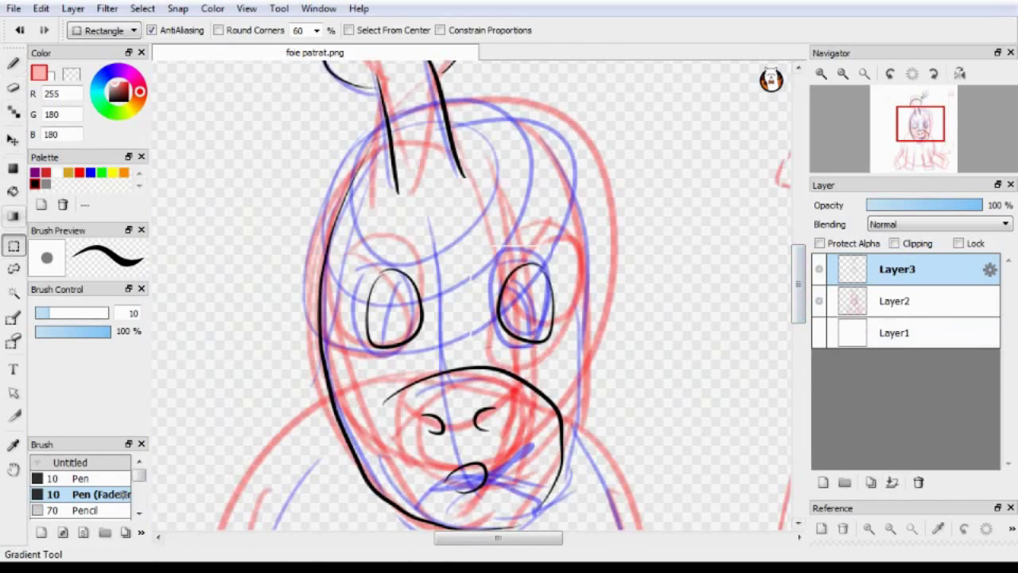
pyautogui.click(13, 87)
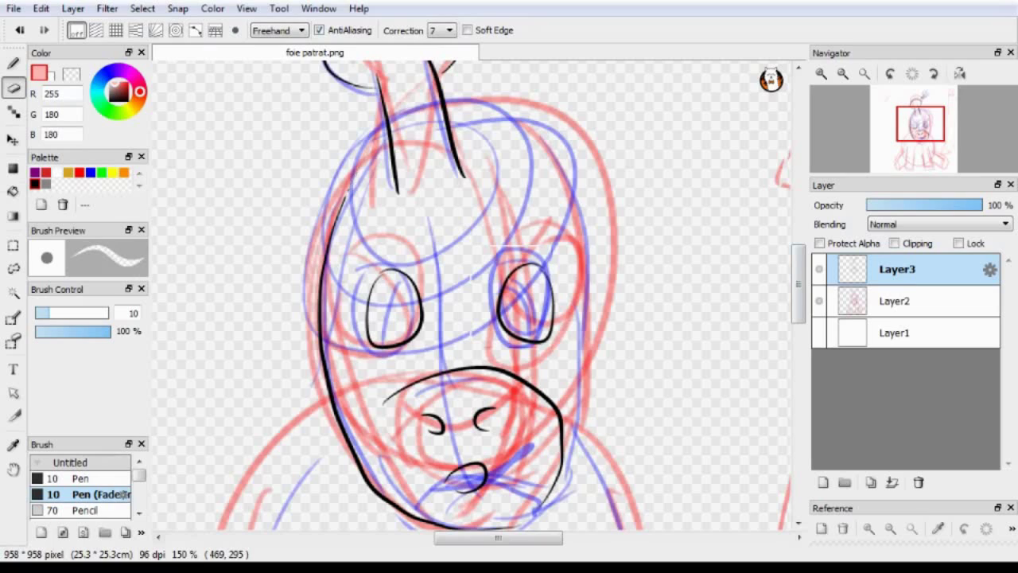
pyautogui.press('b')
pyautogui.moveTo(230, 210); pyautogui.dragTo(313, 226)
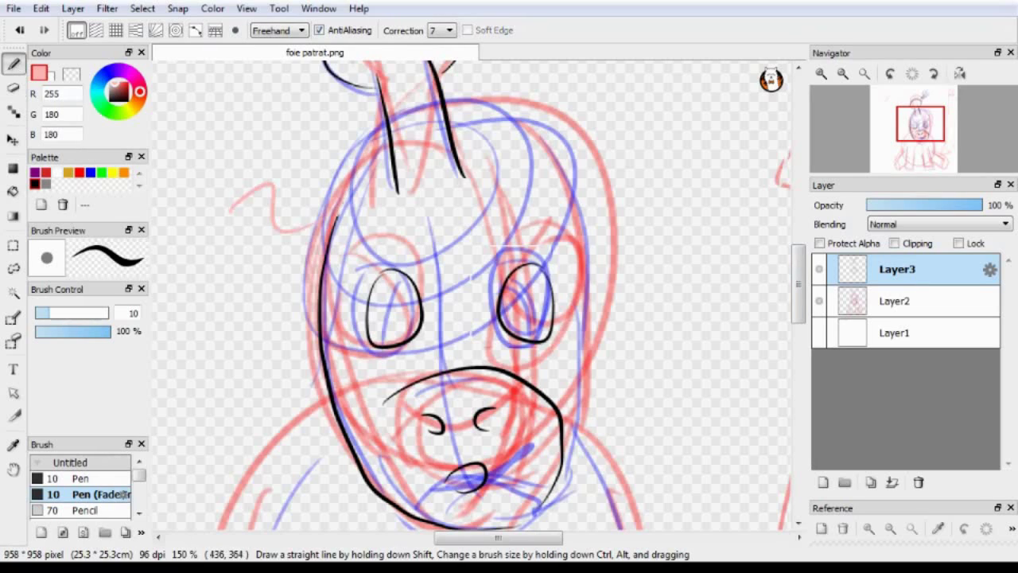
pyautogui.hotkey('ctrl', 'z')
pyautogui.click(819, 301)
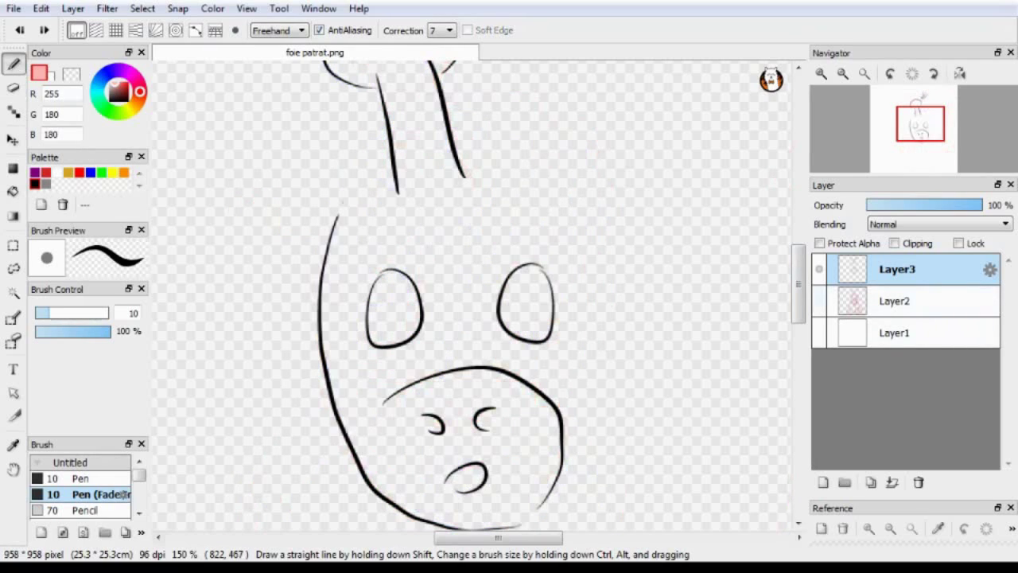
pyautogui.click(819, 301)
# Ink the upper near side of the head up to the antenna in black, and the head's far side
pyautogui.click(46, 172)
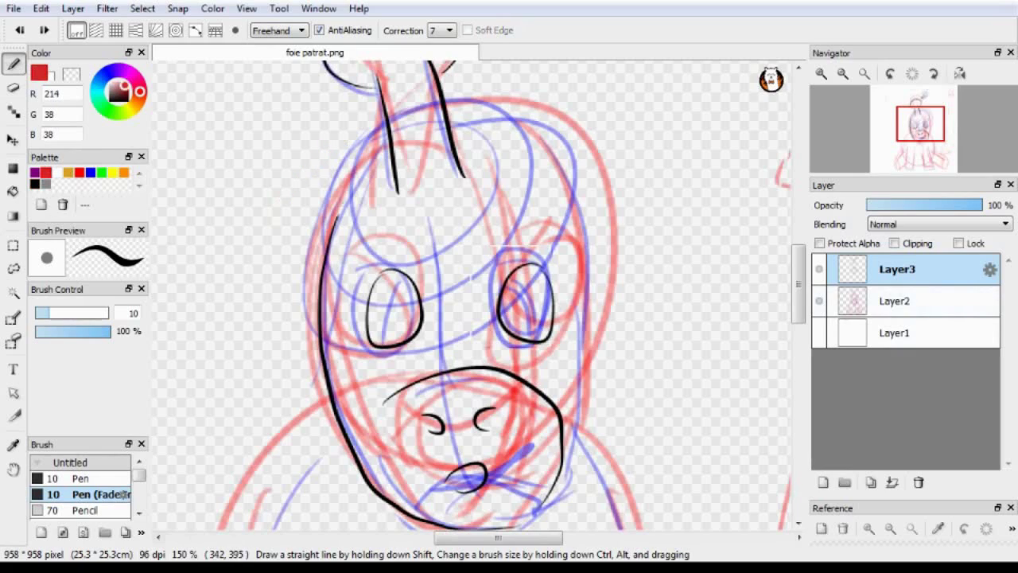
pyautogui.click(35, 184)
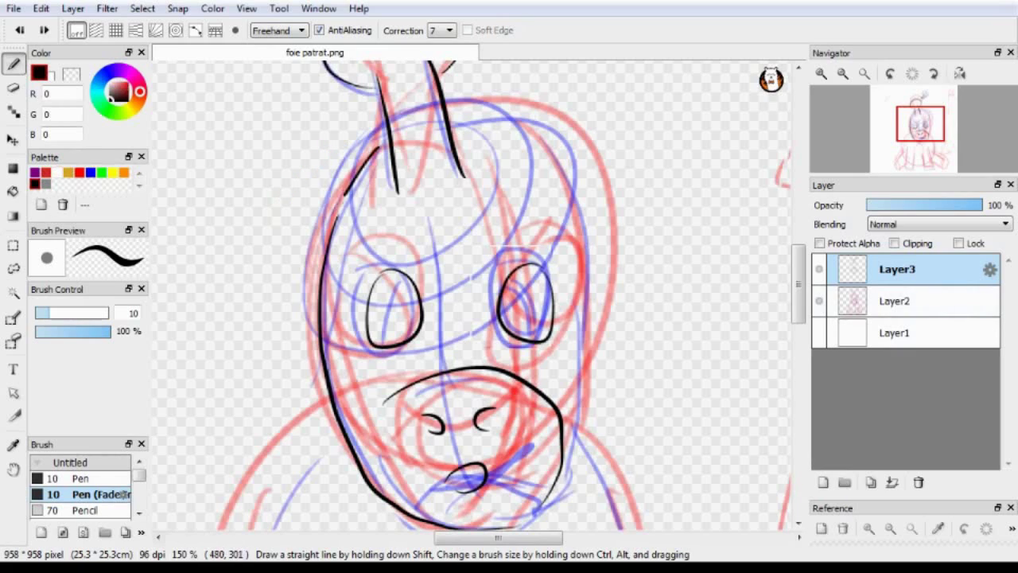
pyautogui.moveTo(384, 153); pyautogui.dragTo(330, 232)
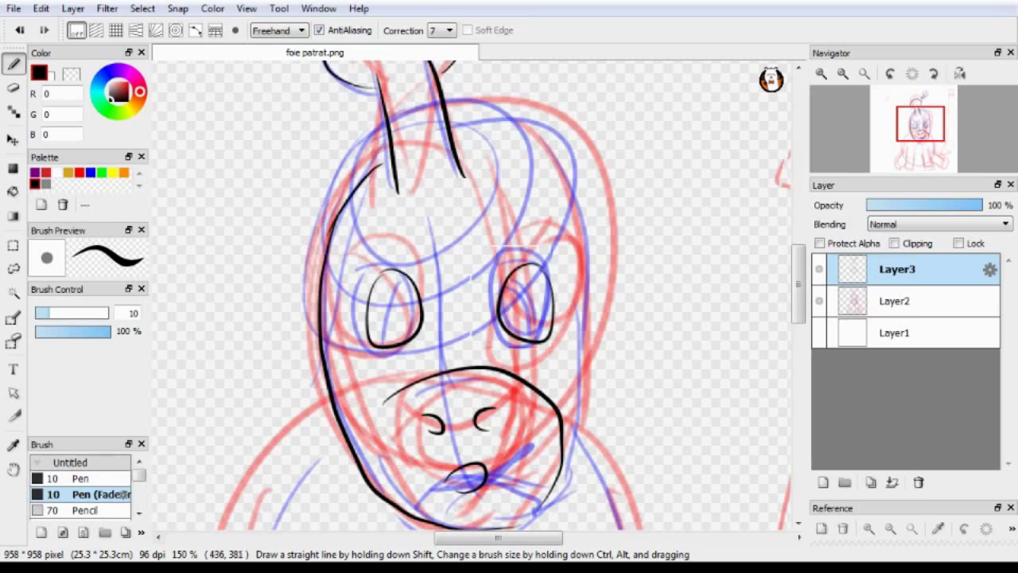
pyautogui.moveTo(463, 153)
pyautogui.mouseDown()
pyautogui.moveTo(549, 234)
pyautogui.moveTo(567, 389)
pyautogui.mouseUp()
# Ink the near foreleg with its outer and inner edges and a flat foot with a rounded outer corner
pyautogui.moveTo(799, 284); pyautogui.dragTo(799, 297)
pyautogui.scroll(-5, 477, 294)
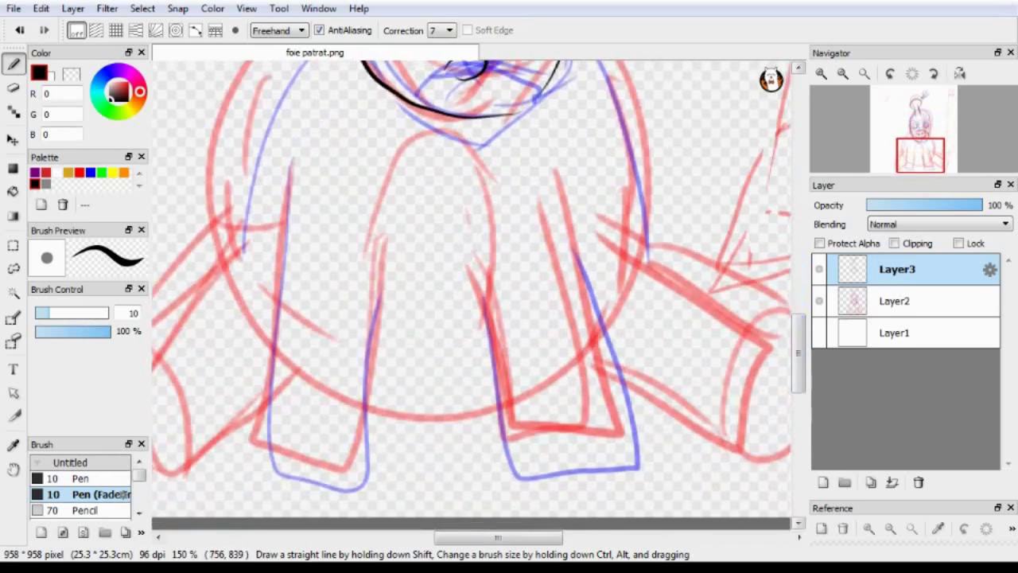
pyautogui.moveTo(291, 170); pyautogui.dragTo(367, 489)
pyautogui.hotkey('ctrl', 'z')
pyautogui.moveTo(379, 286)
pyautogui.mouseDown()
pyautogui.moveTo(368, 478)
pyautogui.moveTo(275, 469)
pyautogui.moveTo(367, 491)
pyautogui.mouseUp()
pyautogui.hotkey('ctrl', 'z')
pyautogui.hotkey('ctrl', 'z')
pyautogui.moveTo(265, 463)
pyautogui.mouseDown()
pyautogui.moveTo(315, 488)
pyautogui.moveTo(367, 490)
pyautogui.moveTo(298, 156)
pyautogui.moveTo(267, 457)
pyautogui.mouseUp()
pyautogui.hotkey('ctrl', 'z')
pyautogui.hotkey('ctrl', 'z')
pyautogui.moveTo(297, 159); pyautogui.dragTo(266, 463)
# Ink the far foreleg's inner edge and its flat foot with a rounded outer corner
pyautogui.moveTo(635, 455); pyautogui.dragTo(526, 489)
pyautogui.moveTo(485, 282)
pyautogui.mouseDown()
pyautogui.moveTo(526, 493)
pyautogui.moveTo(521, 446)
pyautogui.moveTo(535, 488)
pyautogui.moveTo(526, 482)
pyautogui.mouseUp()
pyautogui.hotkey('ctrl', 'z')
pyautogui.hotkey('ctrl', 'z')
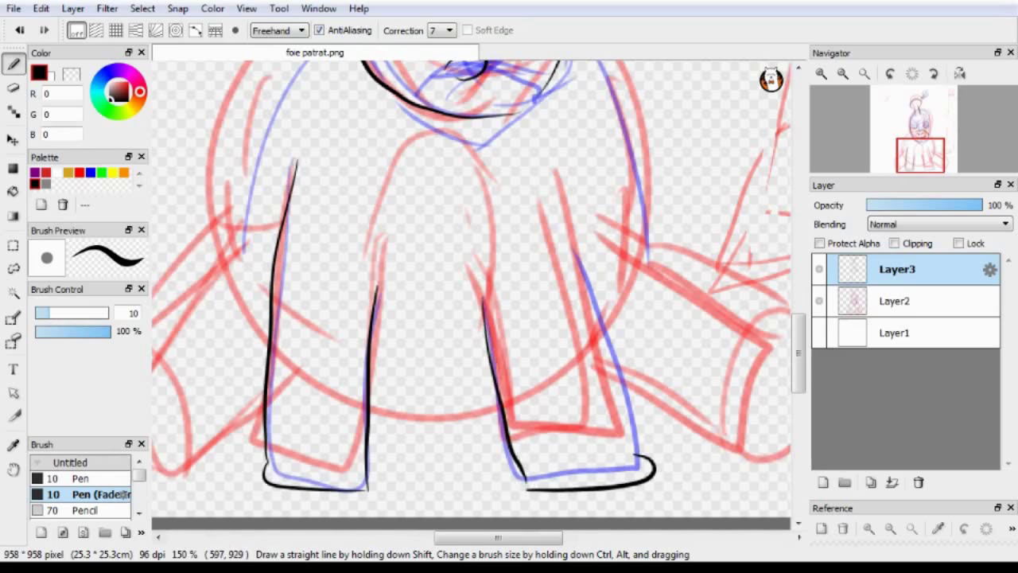
# Ink the far foreleg's outer edge down to the foot, and check the line art with the Layer2 sketch hidden
pyautogui.moveTo(557, 220)
pyautogui.mouseDown()
pyautogui.moveTo(632, 455)
pyautogui.moveTo(560, 200)
pyautogui.moveTo(639, 452)
pyautogui.mouseUp()
pyautogui.hotkey('ctrl', 'z')
pyautogui.hotkey('ctrl', 'z')
pyautogui.hotkey('ctrl', 'z')
pyautogui.hotkey('ctrl', 'z')
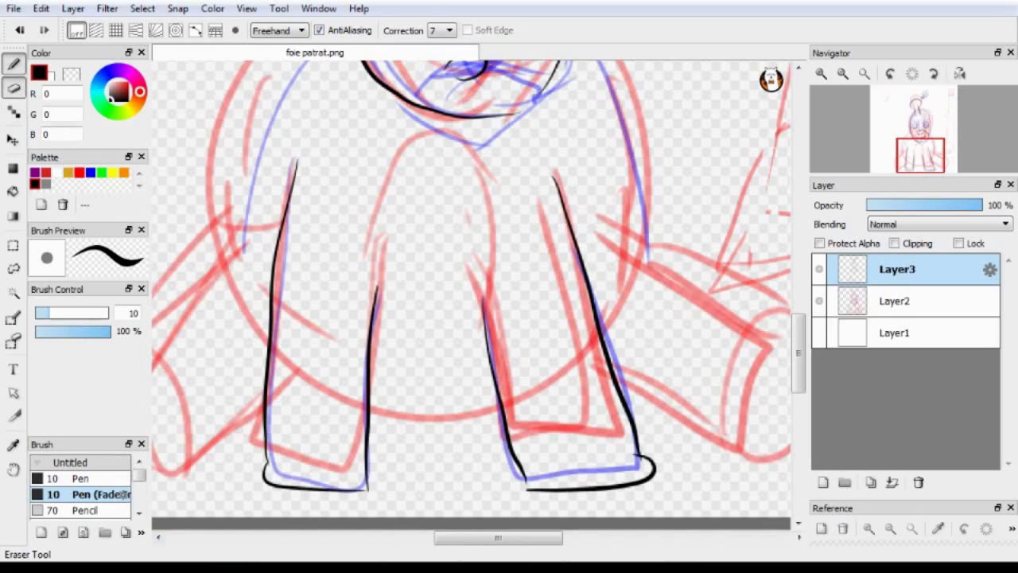
pyautogui.press('e')
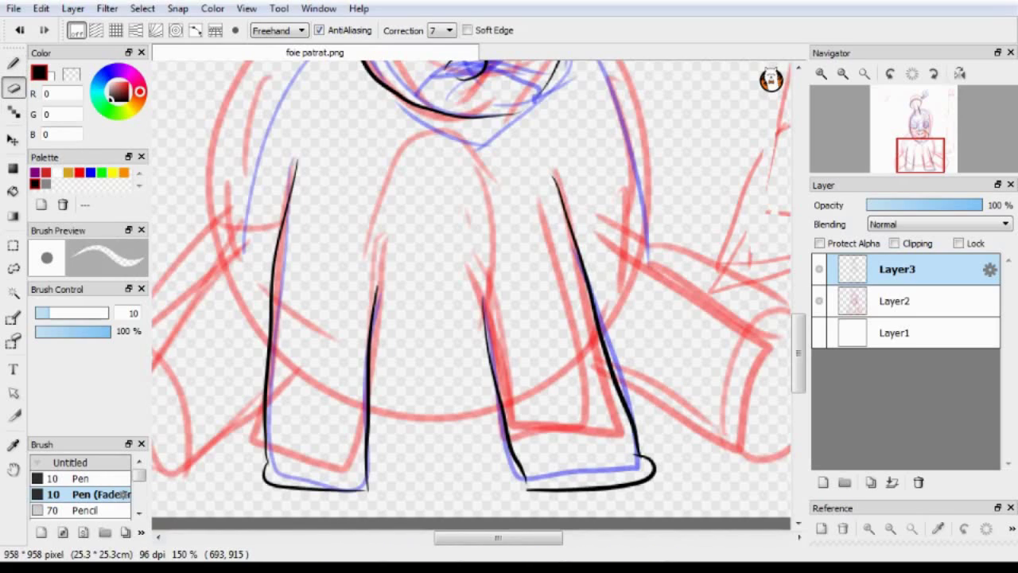
pyautogui.click(13, 63)
pyautogui.click(820, 301)
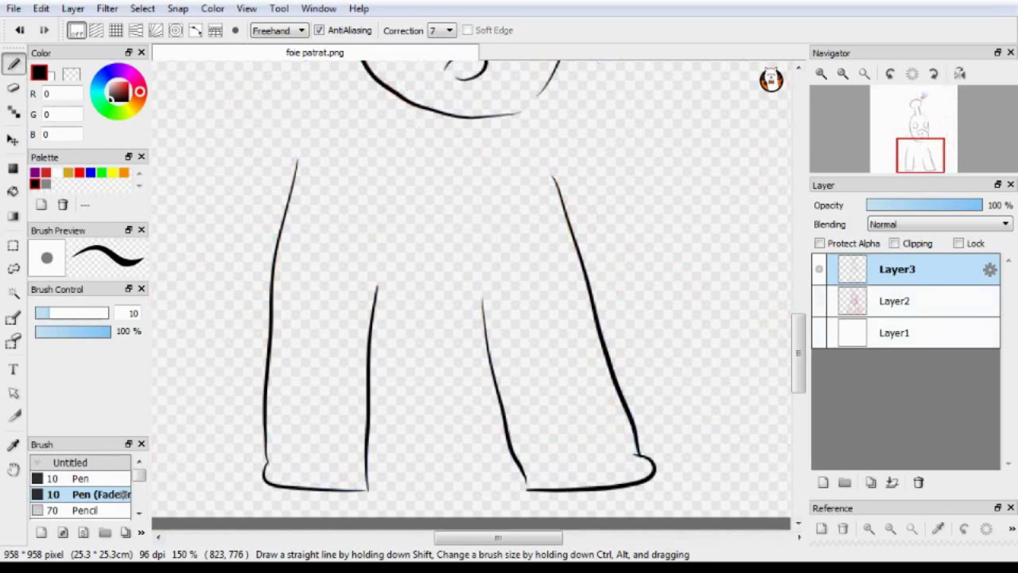
pyautogui.click(819, 300)
# Ink the near side of the body as one curve from the head down to the top of the hind leg
pyautogui.moveTo(799, 350); pyautogui.dragTo(799, 339)
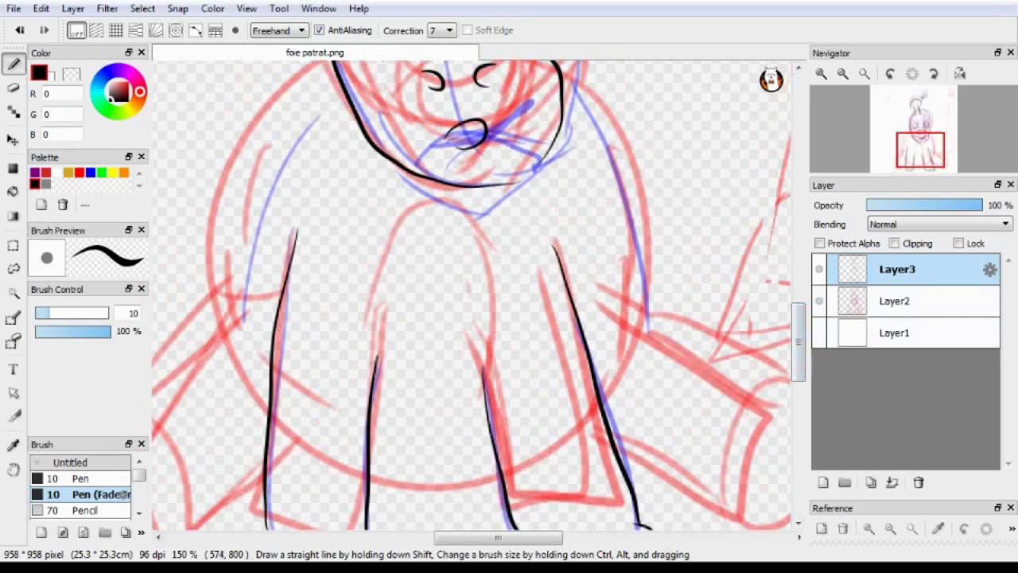
pyautogui.moveTo(335, 86)
pyautogui.mouseDown()
pyautogui.moveTo(255, 361)
pyautogui.moveTo(293, 157)
pyautogui.moveTo(249, 400)
pyautogui.mouseUp()
pyautogui.hotkey('ctrl', 'z')
pyautogui.hotkey('ctrl', 'z')
pyautogui.moveTo(484, 537); pyautogui.dragTo(470, 537)
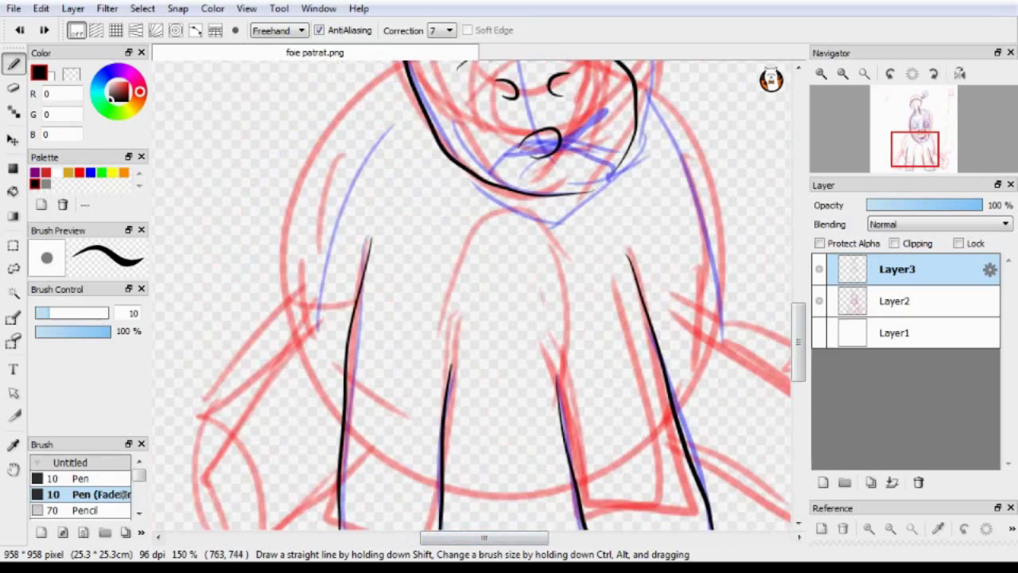
pyautogui.moveTo(799, 337); pyautogui.dragTo(799, 340)
pyautogui.moveTo(407, 111); pyautogui.dragTo(335, 254)
pyautogui.hotkey('ctrl', 'z')
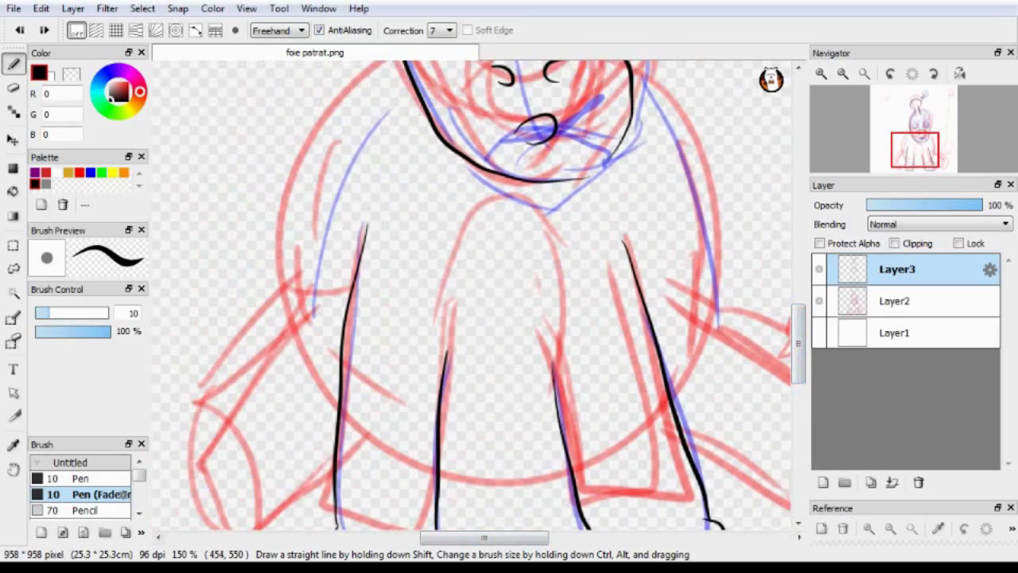
pyautogui.moveTo(415, 95); pyautogui.dragTo(318, 319)
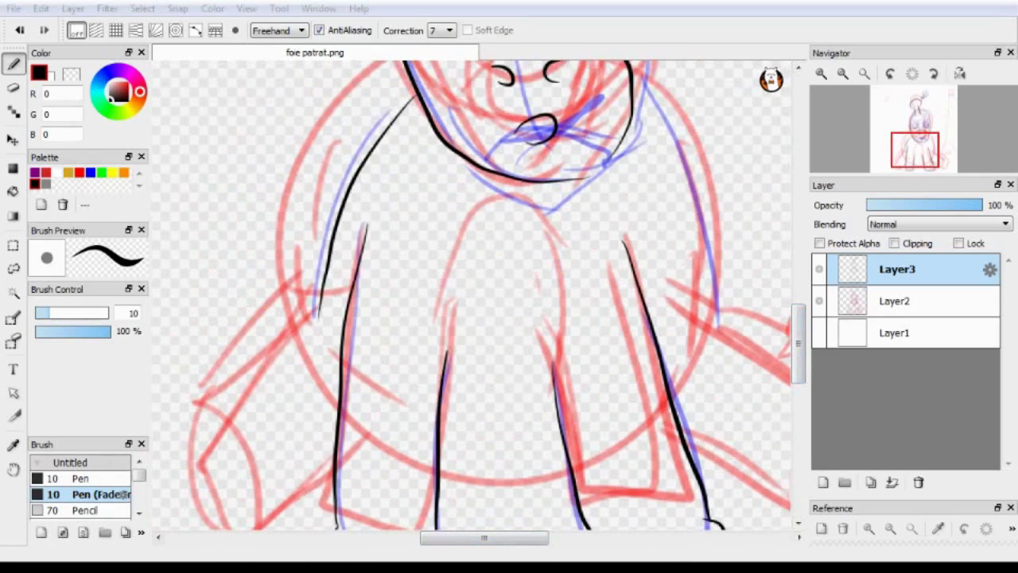
# Ink the near hind leg with its upper edge, an oval foot sole and the lower edge back to the foreleg
pyautogui.moveTo(320, 310)
pyautogui.mouseDown()
pyautogui.moveTo(208, 425)
pyautogui.moveTo(204, 476)
pyautogui.mouseUp()
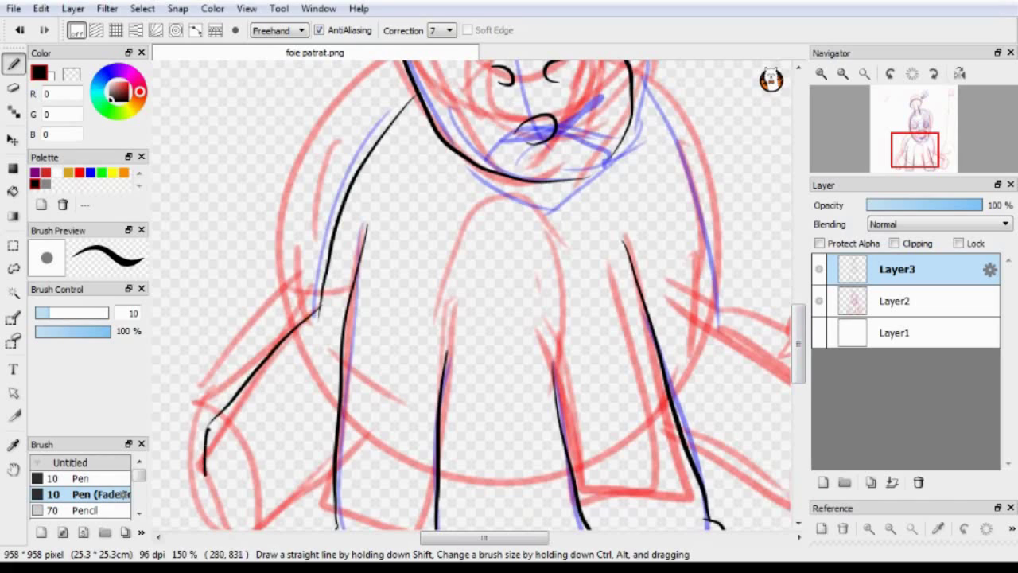
pyautogui.hotkey('ctrl', 'z')
pyautogui.moveTo(798, 323); pyautogui.dragTo(799, 338)
pyautogui.moveTo(208, 348)
pyautogui.mouseDown()
pyautogui.moveTo(224, 461)
pyautogui.moveTo(251, 476)
pyautogui.mouseUp()
pyautogui.moveTo(215, 349)
pyautogui.mouseDown()
pyautogui.moveTo(265, 448)
pyautogui.moveTo(258, 477)
pyautogui.mouseUp()
pyautogui.moveTo(326, 419)
pyautogui.mouseDown()
pyautogui.moveTo(267, 455)
pyautogui.moveTo(267, 472)
pyautogui.mouseUp()
pyautogui.hotkey('ctrl', 'z')
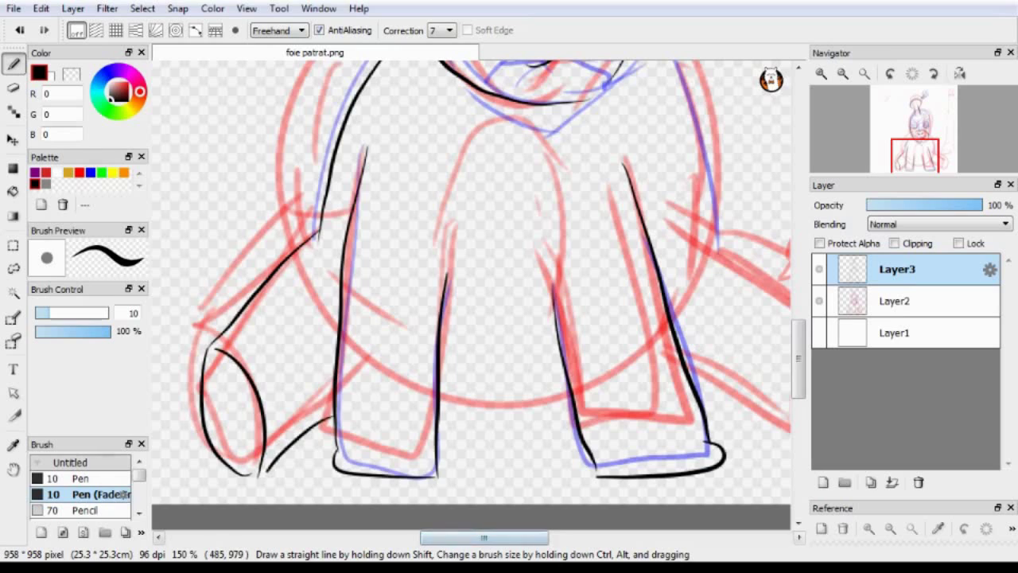
# Ink the far hind leg with its curved upper edge, an oval foot sole and the lower edge
pyautogui.moveTo(469, 537); pyautogui.dragTo(513, 538)
pyautogui.hotkey('ctrl', 'z')
pyautogui.moveTo(499, 226)
pyautogui.mouseDown()
pyautogui.moveTo(648, 313)
pyautogui.moveTo(660, 298)
pyautogui.moveTo(615, 422)
pyautogui.mouseUp()
pyautogui.moveTo(673, 310); pyautogui.dragTo(630, 429)
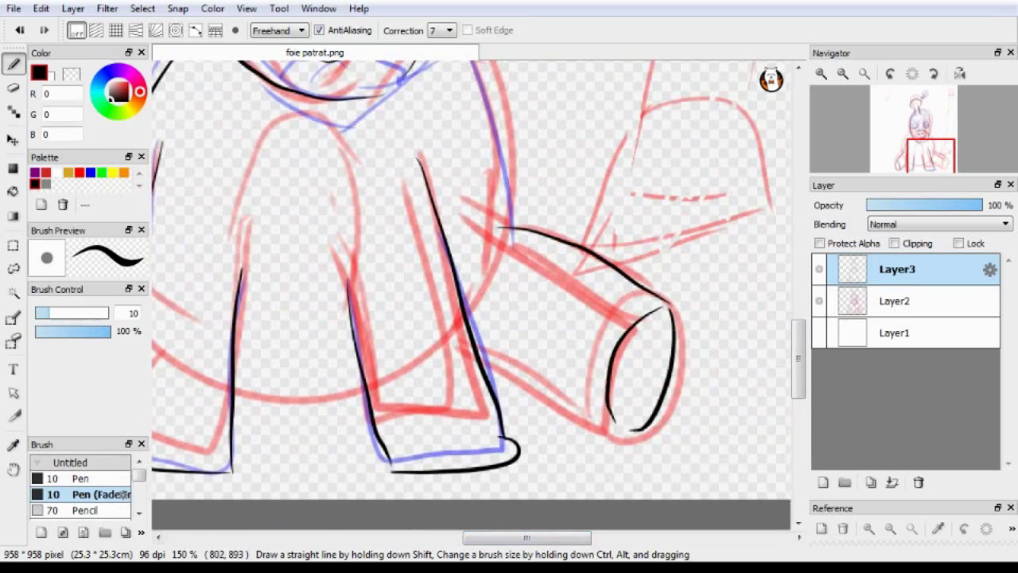
pyautogui.moveTo(487, 371); pyautogui.dragTo(627, 423)
# Ink the belly line between the two forelegs
pyautogui.moveTo(233, 390); pyautogui.dragTo(340, 396)
pyautogui.hotkey('ctrl', 'z')
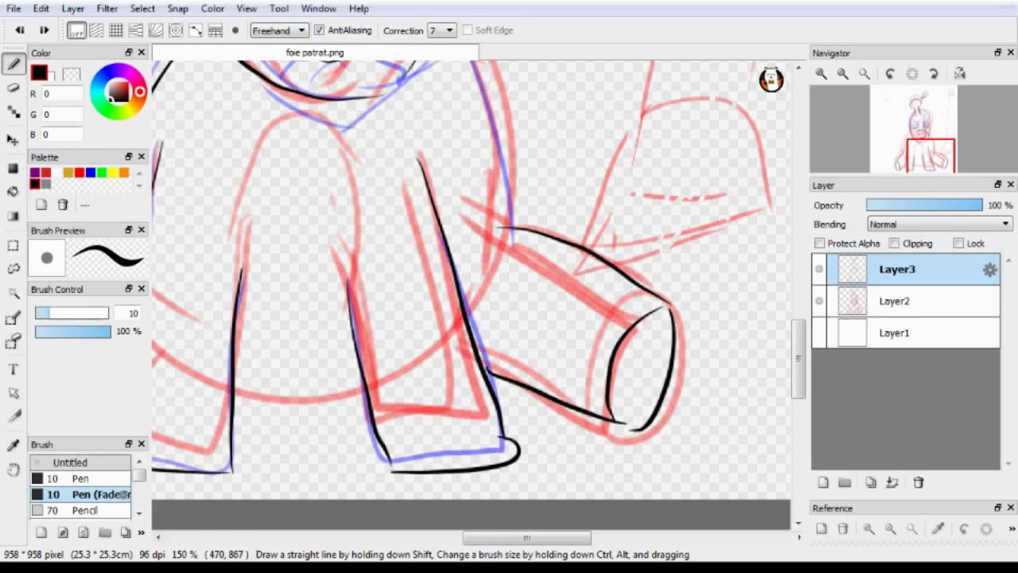
pyautogui.moveTo(234, 391); pyautogui.dragTo(366, 389)
# Ink the far side of the body from the head to the hind leg, and add short strokes and small crosses near the shoulders
pyautogui.moveTo(799, 333); pyautogui.dragTo(799, 318)
pyautogui.moveTo(547, 538)
pyautogui.mouseDown()
pyautogui.moveTo(506, 538)
pyautogui.moveTo(520, 538)
pyautogui.mouseUp()
pyautogui.moveTo(565, 93); pyautogui.dragTo(643, 302)
pyautogui.hotkey('ctrl', 'z')
pyautogui.moveTo(564, 91); pyautogui.dragTo(644, 311)
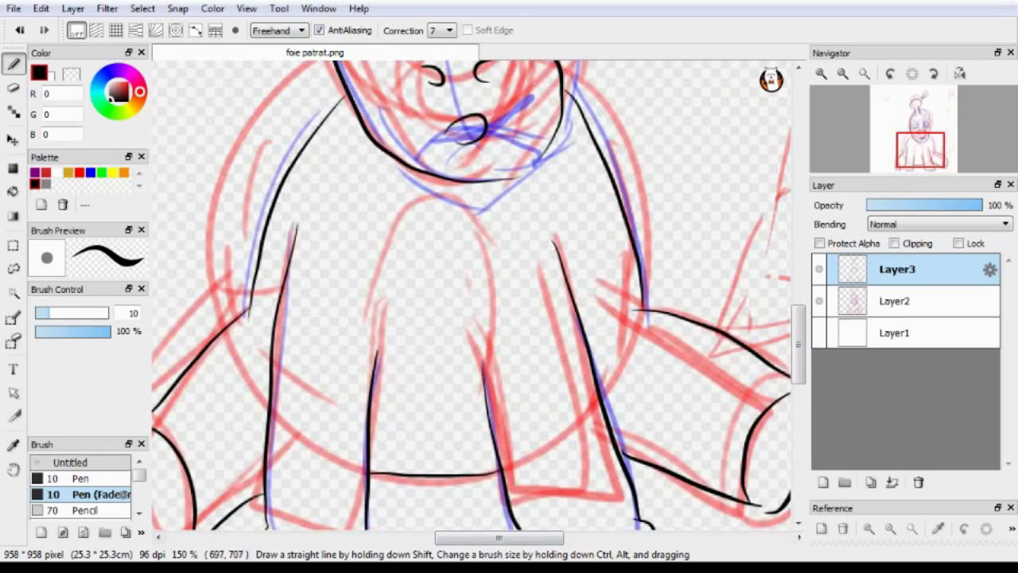
pyautogui.moveTo(583, 150); pyautogui.dragTo(613, 209)
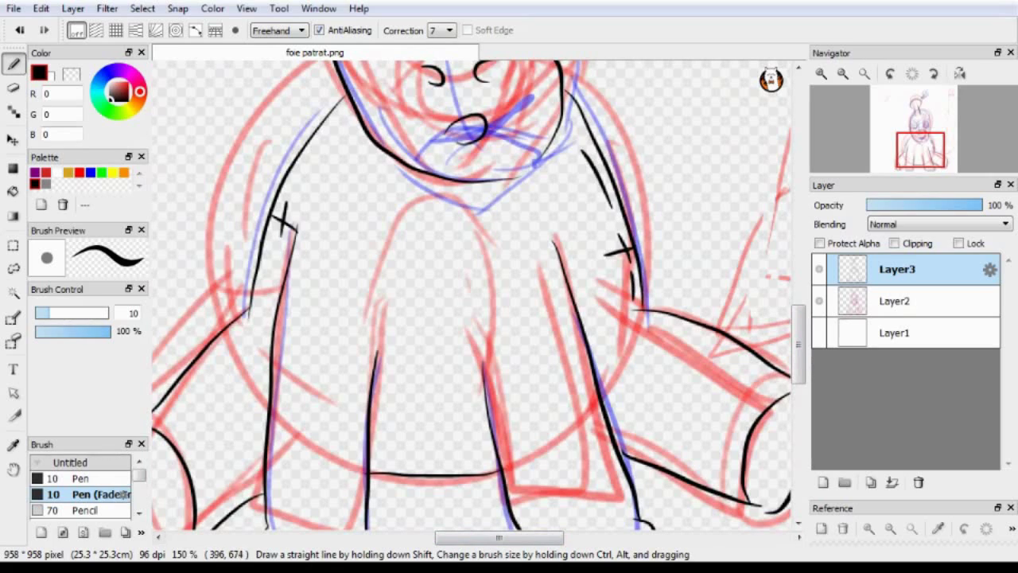
# Replace the last short strokes with new ones along the near shoulder, beside its small cross
pyautogui.hotkey('ctrl', 'z')
pyautogui.hotkey('ctrl', 'z')
pyautogui.moveTo(315, 157); pyautogui.dragTo(293, 215)
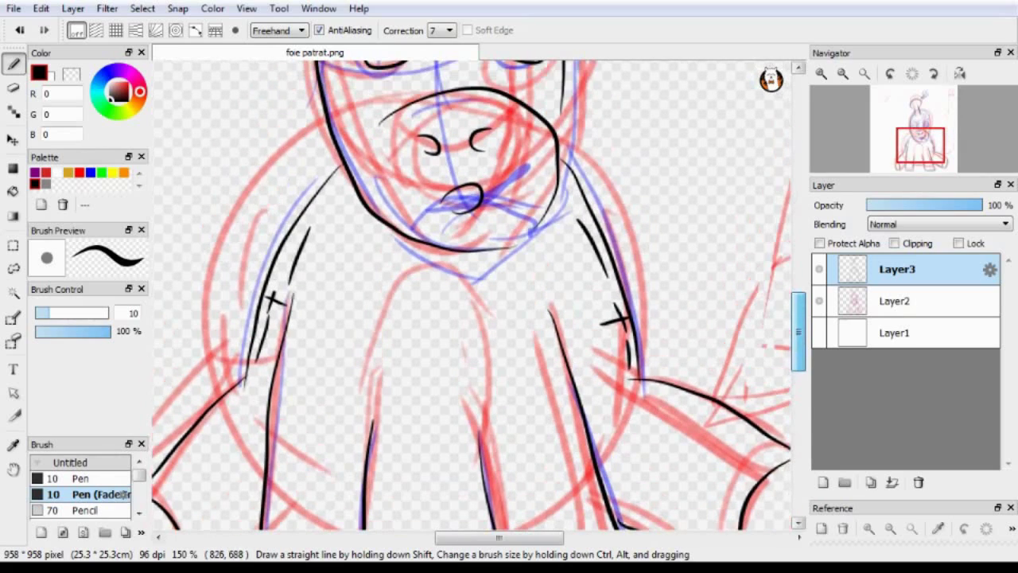
pyautogui.scroll(3, 477, 295)
pyautogui.moveTo(370, 407); pyautogui.dragTo(475, 430)
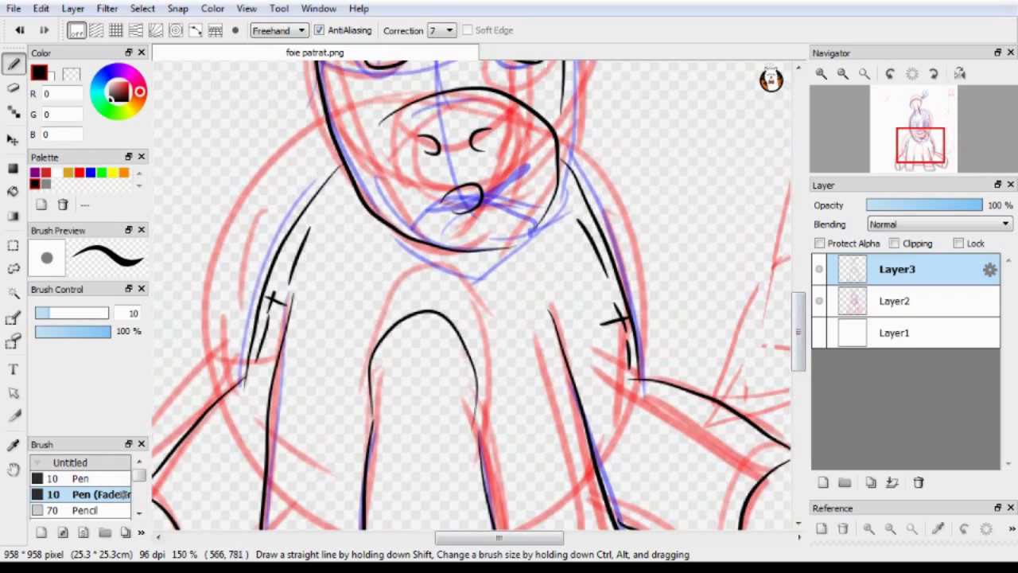
pyautogui.hotkey('ctrl', 'z')
pyautogui.moveTo(371, 431); pyautogui.dragTo(475, 449)
pyautogui.hotkey('ctrl', 'z')
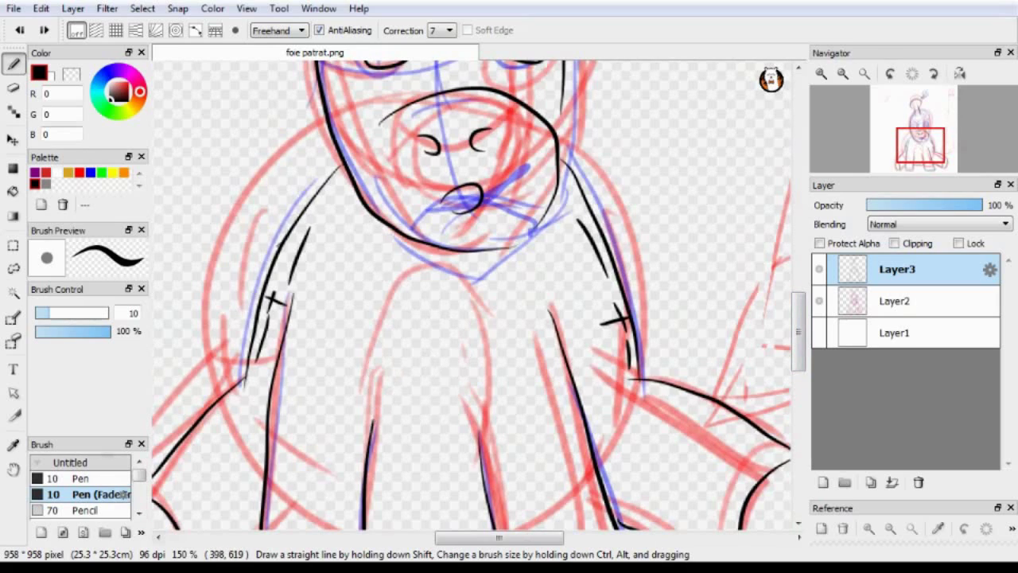
pyautogui.moveTo(286, 241); pyautogui.dragTo(355, 208)
pyautogui.hotkey('ctrl', 'z')
# Erase the upper ends of both shoulder lines where they meet the head
pyautogui.scroll(2, 471, 111)
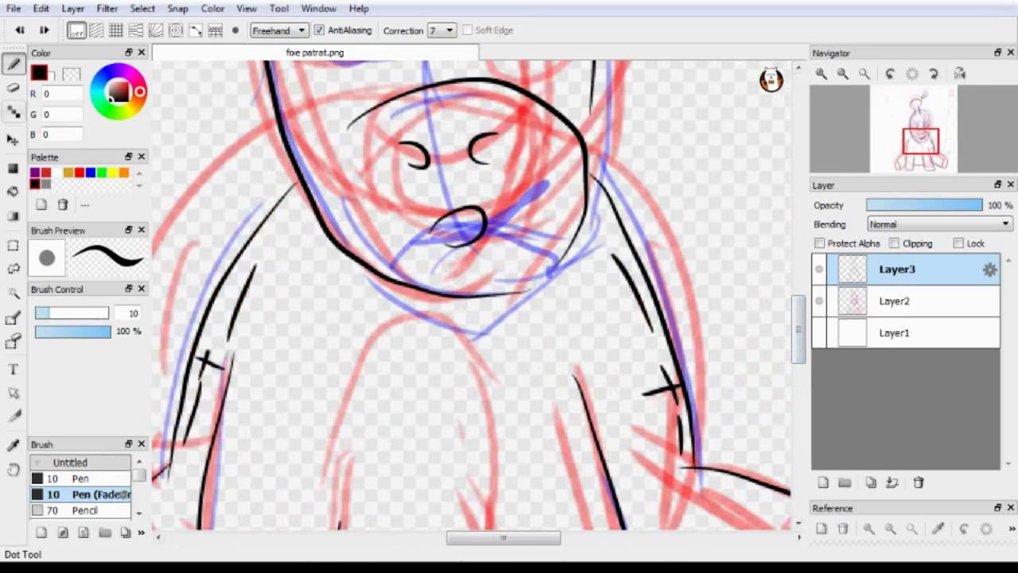
pyautogui.press('e')
pyautogui.moveTo(281, 198); pyautogui.dragTo(270, 211)
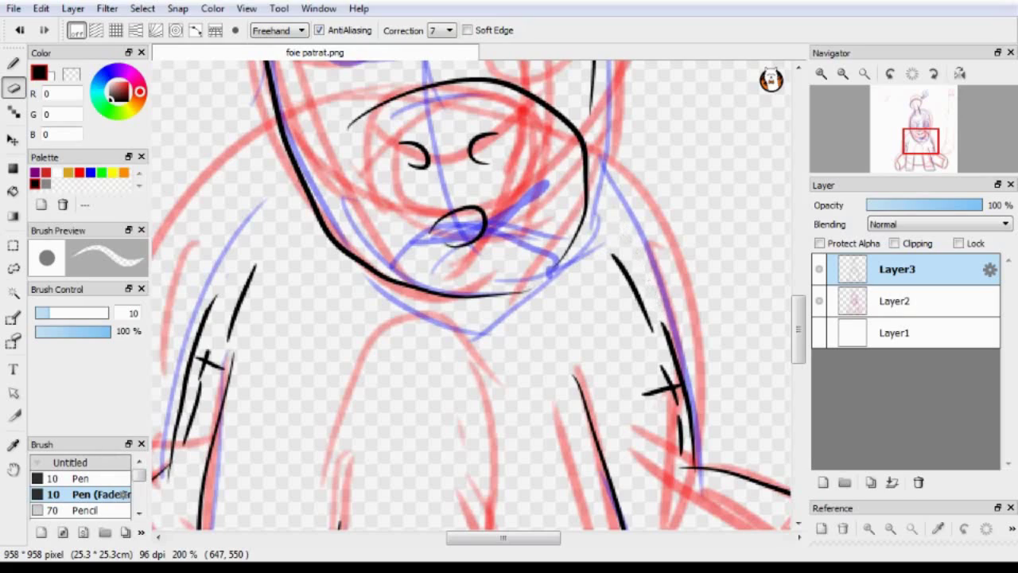
# Re-ink the upper shoulder lines on both sides so they run from the head outline down to the short strokes
pyautogui.press('b')
pyautogui.moveTo(209, 299); pyautogui.dragTo(288, 232)
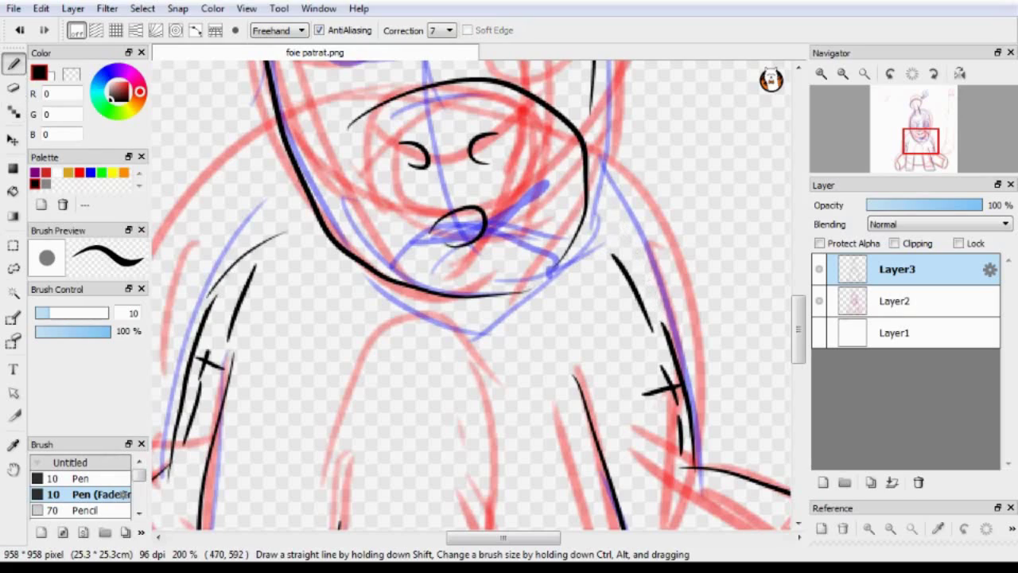
pyautogui.hotkey('ctrl', 'z')
pyautogui.moveTo(209, 299); pyautogui.dragTo(298, 236)
pyautogui.hotkey('ctrl', 'z')
pyautogui.moveTo(300, 192); pyautogui.dragTo(222, 303)
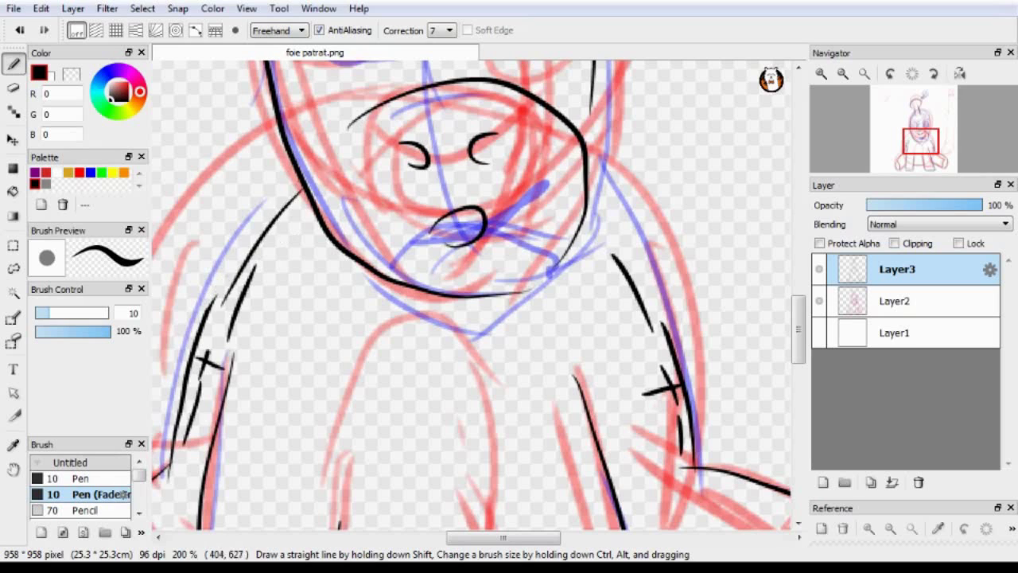
pyautogui.moveTo(586, 222); pyautogui.dragTo(610, 263)
pyautogui.hotkey('ctrl', 'z')
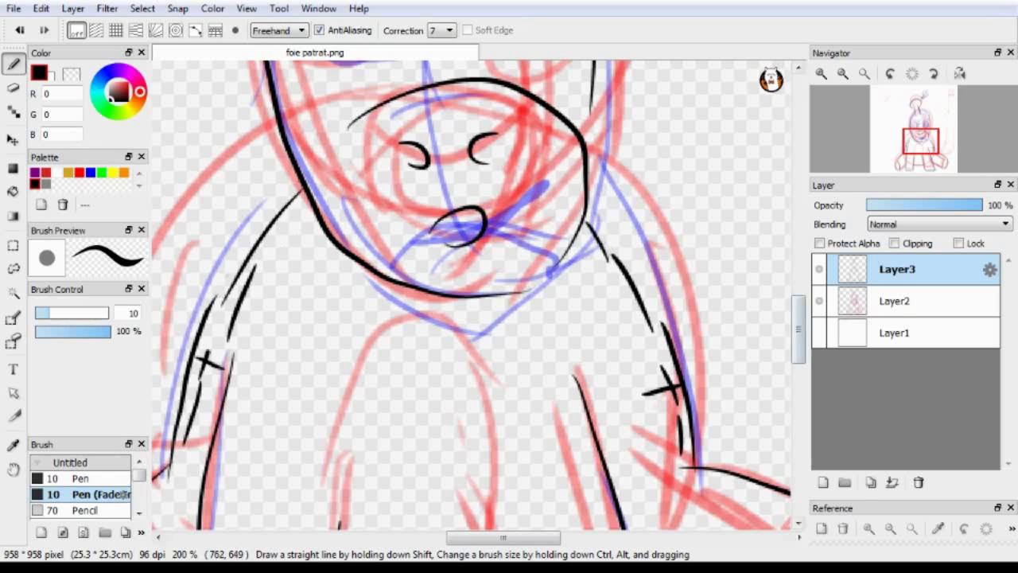
# Hide Layer2 and ink a curved vertical line and a small oval pupil inside the far eye
pyautogui.moveTo(807, 330)
pyautogui.mouseDown()
pyautogui.moveTo(793, 376)
pyautogui.moveTo(793, 295)
pyautogui.mouseUp()
pyautogui.click(814, 300)
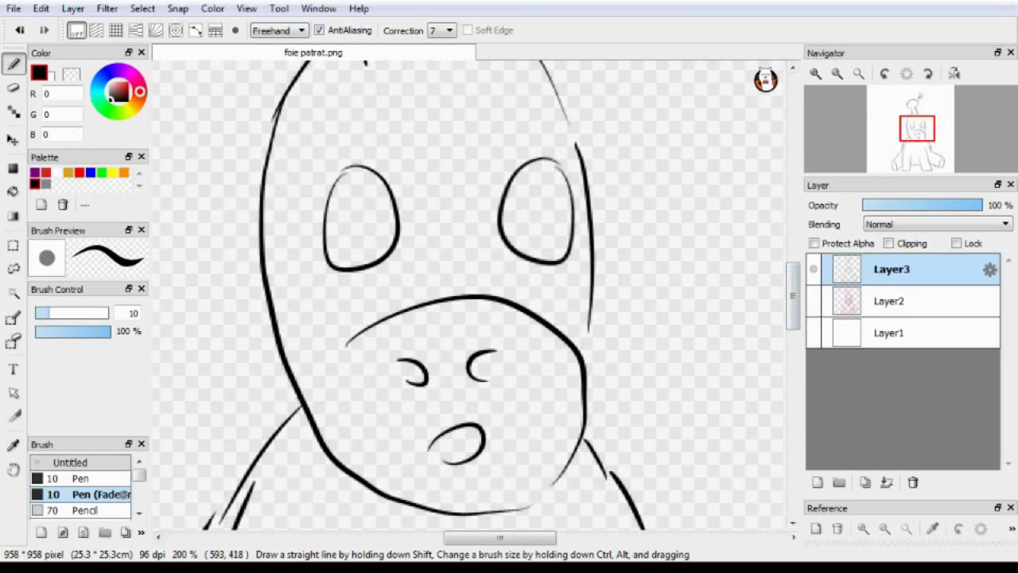
pyautogui.moveTo(539, 170)
pyautogui.mouseDown()
pyautogui.moveTo(548, 259)
pyautogui.moveTo(526, 202)
pyautogui.moveTo(538, 206)
pyautogui.mouseUp()
pyautogui.hotkey('ctrl', 'z')
pyautogui.hotkey('ctrl', 'z')
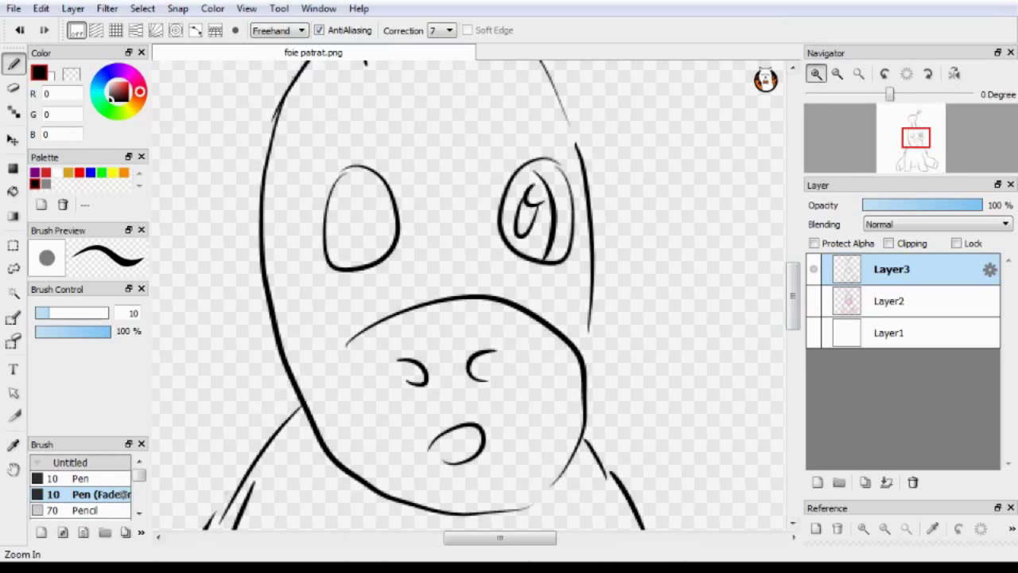
pyautogui.click(815, 73)
pyautogui.hotkey('ctrl', 'z')
pyautogui.moveTo(558, 140); pyautogui.dragTo(558, 143)
pyautogui.hotkey('ctrl', 'z')
pyautogui.hotkey('ctrl', 'z')
pyautogui.moveTo(567, 117)
pyautogui.mouseDown()
pyautogui.moveTo(582, 144)
pyautogui.moveTo(558, 117)
pyautogui.moveTo(584, 143)
pyautogui.moveTo(582, 160)
pyautogui.mouseUp()
pyautogui.hotkey('ctrl', 'z')
pyautogui.hotkey('ctrl', 'z')
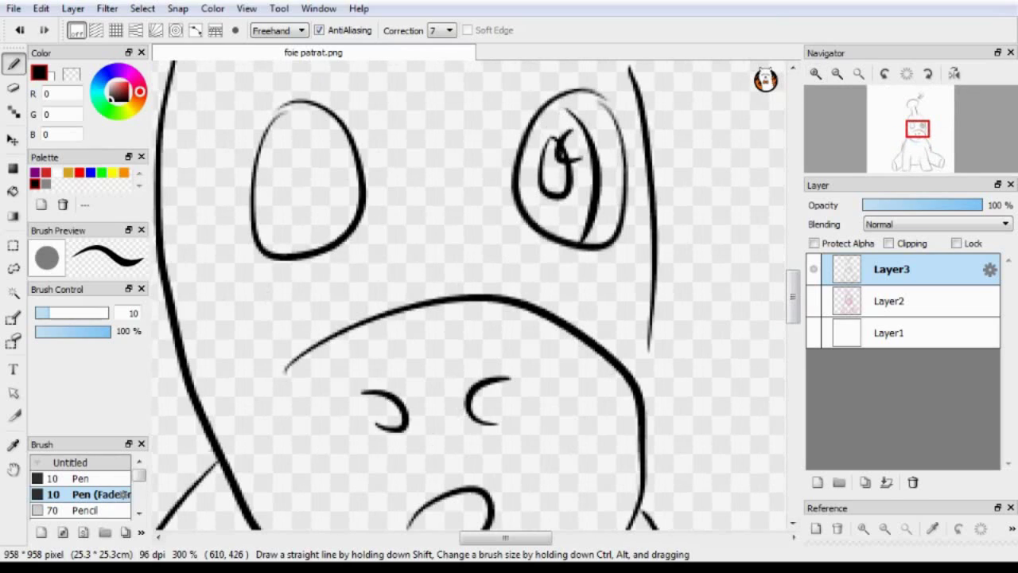
pyautogui.hotkey('ctrl', 'z')
# Ink a matching curved vertical line and small oval pupil inside the near eye
pyautogui.moveTo(294, 139); pyautogui.dragTo(301, 241)
pyautogui.moveTo(325, 149)
pyautogui.mouseDown()
pyautogui.moveTo(338, 205)
pyautogui.moveTo(330, 150)
pyautogui.moveTo(340, 195)
pyautogui.moveTo(319, 147)
pyautogui.mouseUp()
pyautogui.hotkey('ctrl', 'z')
pyautogui.hotkey('ctrl', 'z')
pyautogui.hotkey('ctrl', 'z')
# Ink a tall arch joining the inner edges of the two forelegs
pyautogui.scroll(-8, 477, 295)
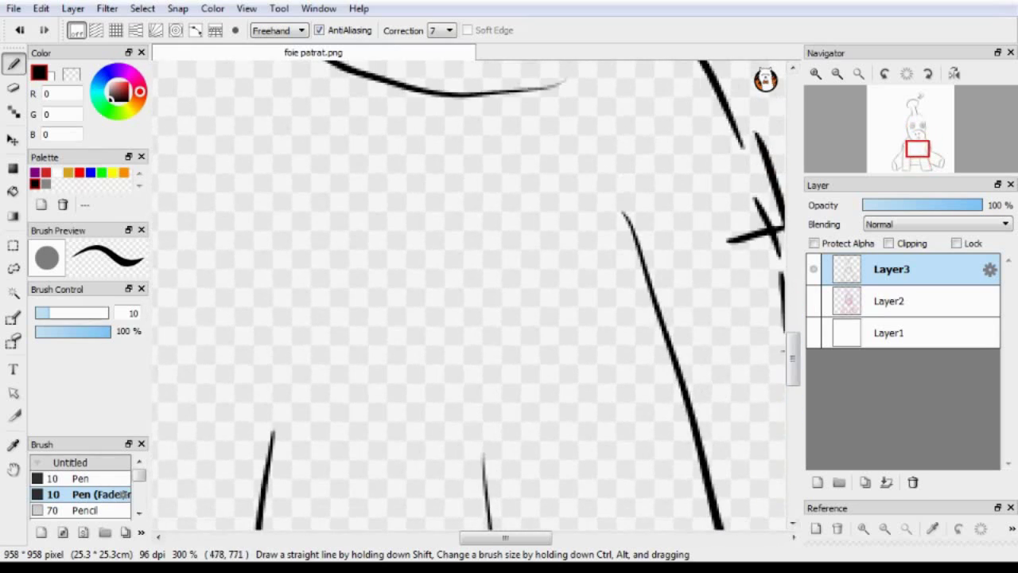
pyautogui.moveTo(271, 434)
pyautogui.mouseDown()
pyautogui.moveTo(472, 455)
pyautogui.moveTo(491, 510)
pyautogui.mouseUp()
pyautogui.hotkey('ctrl', 'z')
pyautogui.hotkey('ctrl', 'z')
pyautogui.moveTo(472, 450); pyautogui.dragTo(487, 506)
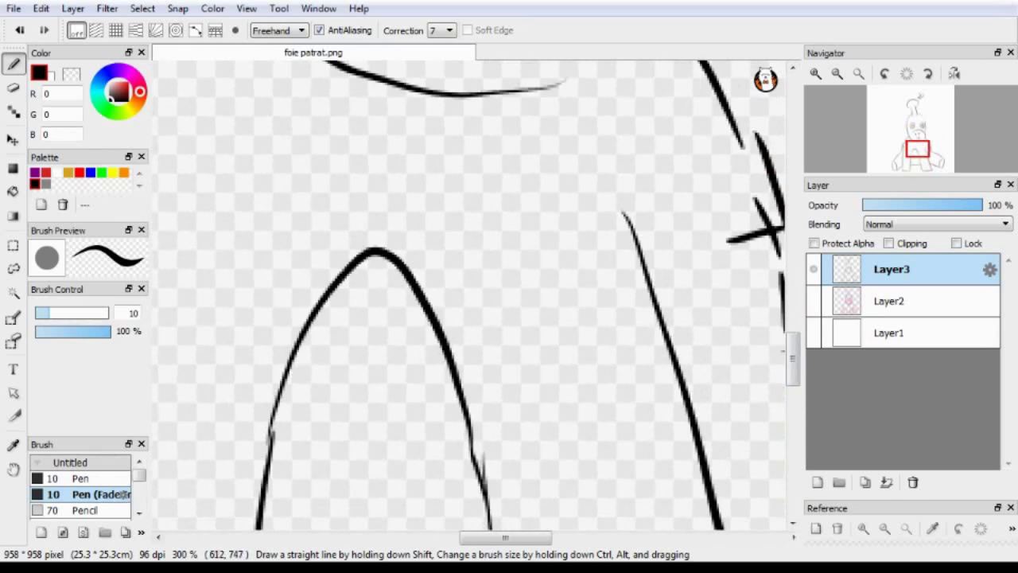
# Show Layer2 briefly to compare the inked line art with the sketch, and hide it again
pyautogui.moveTo(793, 351)
pyautogui.mouseDown()
pyautogui.moveTo(793, 423)
pyautogui.moveTo(793, 240)
pyautogui.mouseUp()
pyautogui.click(814, 301)
pyautogui.click(837, 73)
pyautogui.click(837, 74)
pyautogui.click(814, 301)
# Ink a slightly curved vertical line between the eyes, ending above the muzzle
pyautogui.click(817, 73)
pyautogui.scroll(1, 469, 294)
pyautogui.scroll(-8, 469, 295)
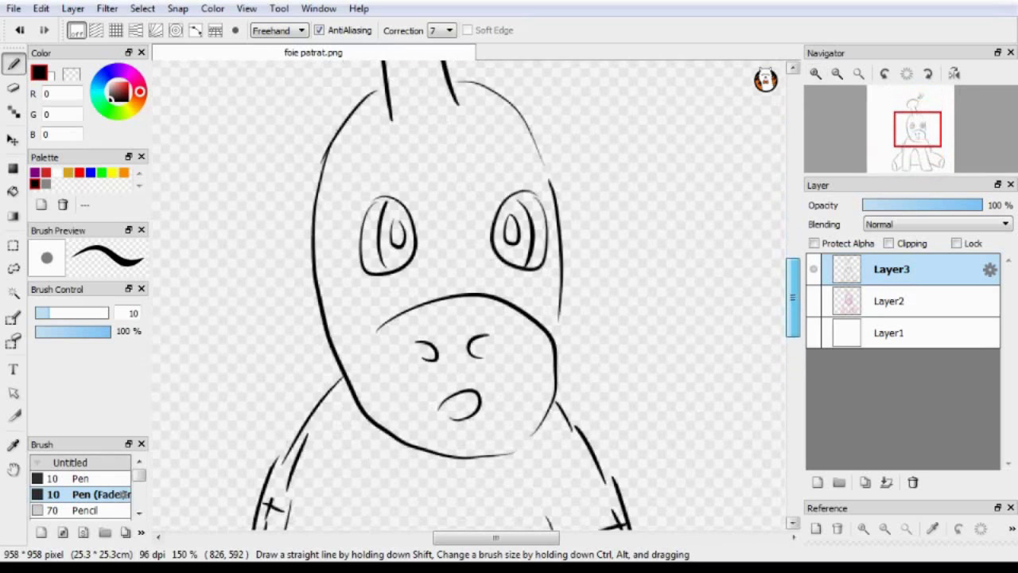
pyautogui.moveTo(442, 169); pyautogui.dragTo(461, 258)
pyautogui.hotkey('ctrl', 'z')
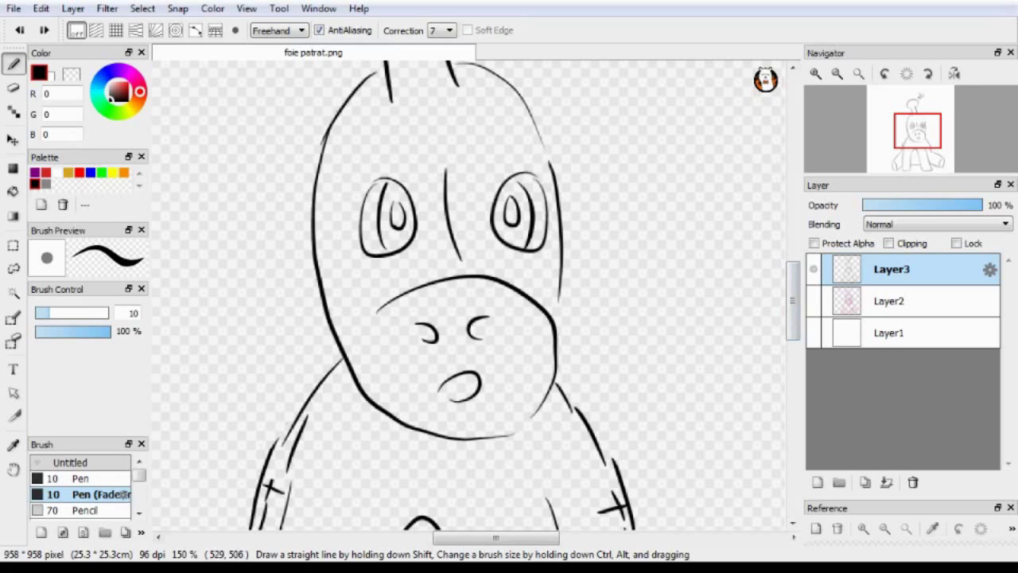
pyautogui.moveTo(432, 317); pyautogui.dragTo(485, 296)
pyautogui.hotkey('ctrl', 'z')
pyautogui.hotkey('ctrl', 'z')
pyautogui.hotkey('ctrl', 'z')
pyautogui.moveTo(407, 356); pyautogui.dragTo(495, 344)
pyautogui.hotkey('ctrl', 'z')
pyautogui.moveTo(432, 415)
pyautogui.mouseDown()
pyautogui.moveTo(502, 401)
pyautogui.moveTo(429, 429)
pyautogui.mouseUp()
pyautogui.hotkey('ctrl', 'z')
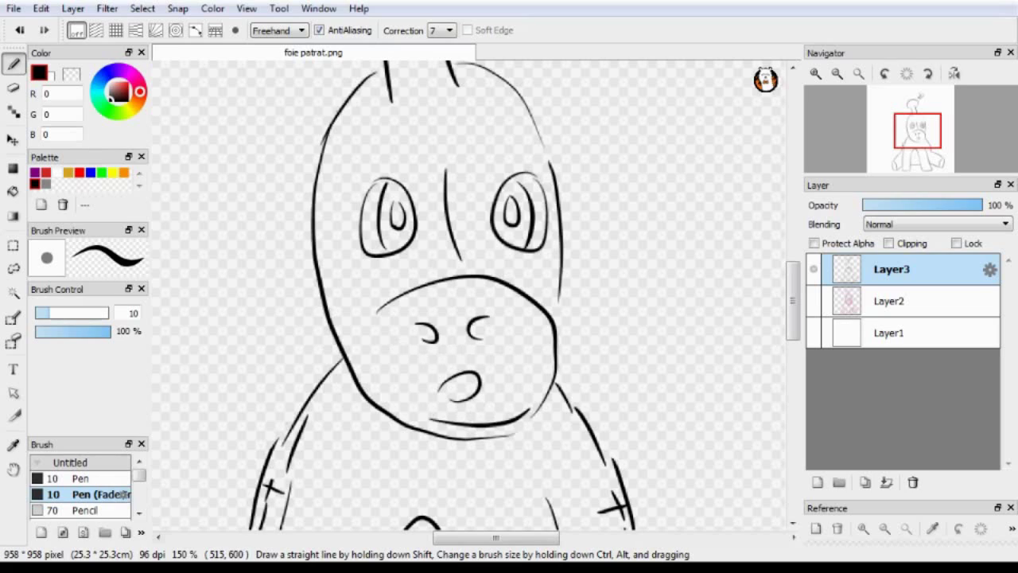
pyautogui.hotkey('ctrl', 'z')
pyautogui.hotkey('ctrl', 'z')
pyautogui.moveTo(373, 319); pyautogui.dragTo(489, 421)
pyautogui.hotkey('ctrl', 'z')
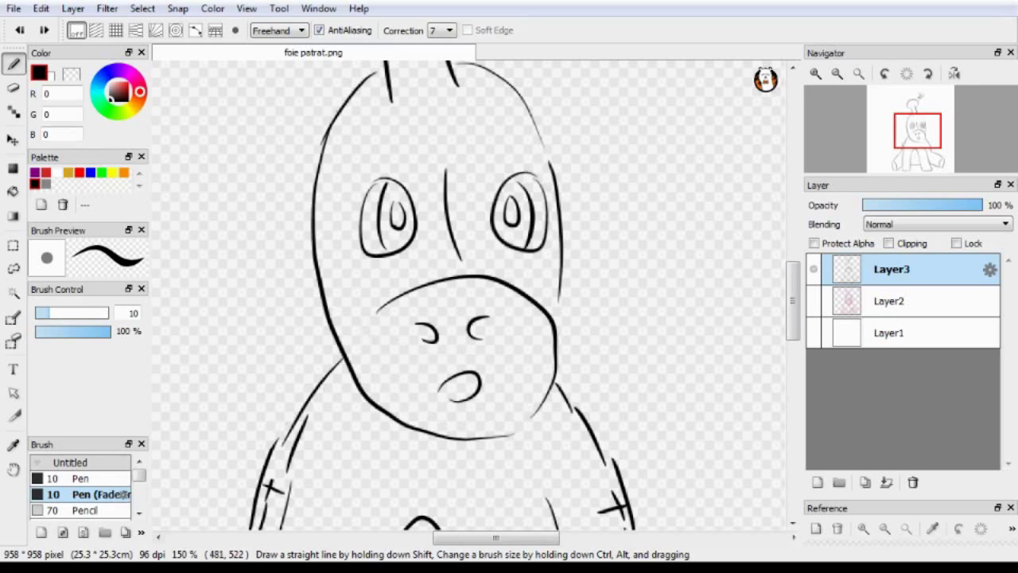
pyautogui.moveTo(374, 317)
pyautogui.mouseDown()
pyautogui.moveTo(471, 438)
pyautogui.moveTo(371, 321)
pyautogui.moveTo(364, 397)
pyautogui.moveTo(508, 412)
pyautogui.mouseUp()
pyautogui.hotkey('ctrl', 'z')
pyautogui.hotkey('ctrl', 'z')
pyautogui.click(816, 74)
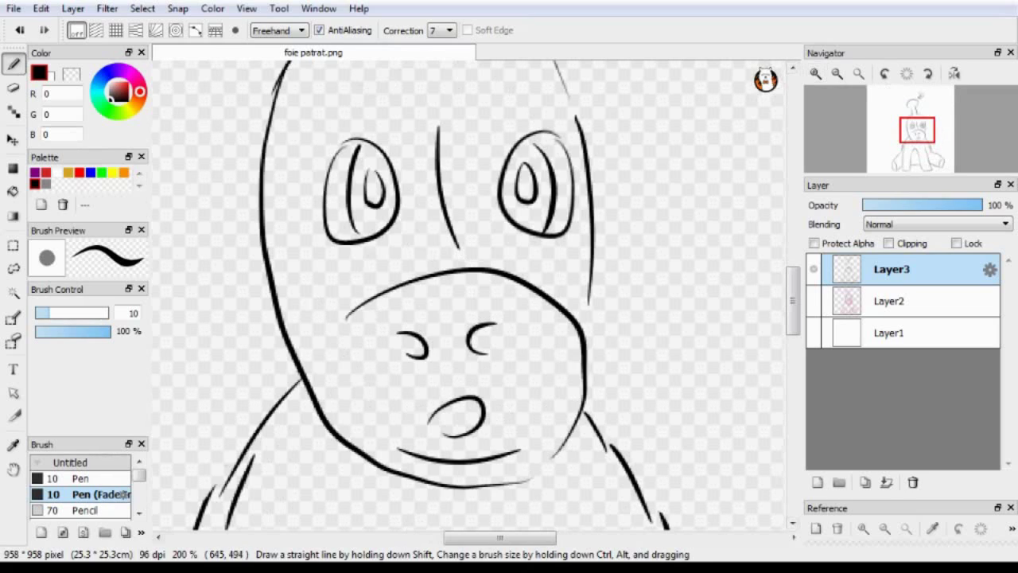
pyautogui.hotkey('ctrl', 'z')
# Extend the far side of the head outline down until it joins the muzzle
pyautogui.moveTo(589, 268); pyautogui.dragTo(586, 366)
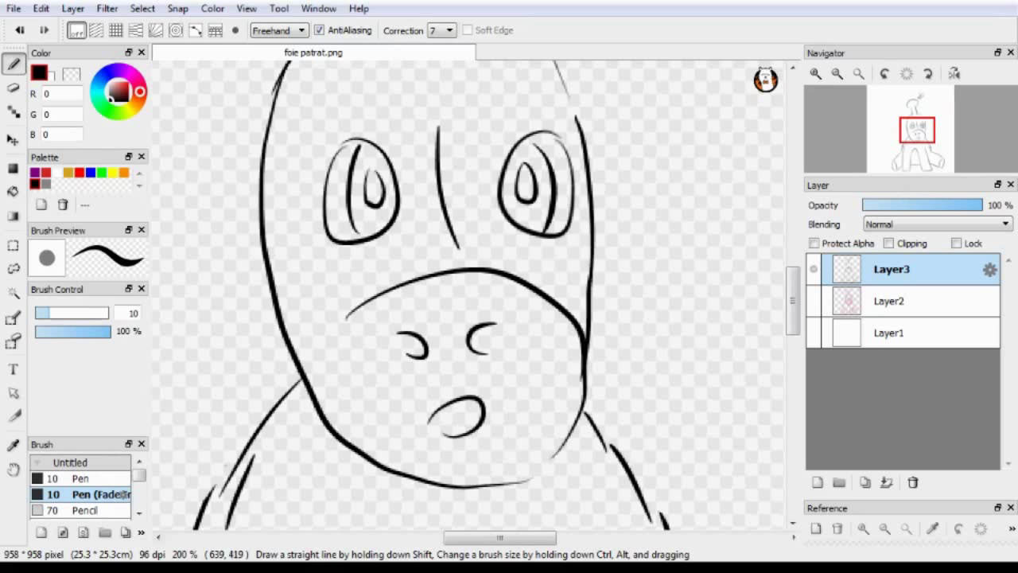
pyautogui.moveTo(793, 299); pyautogui.dragTo(794, 286)
pyautogui.hotkey('ctrl', 'z')
pyautogui.moveTo(591, 365); pyautogui.dragTo(585, 424)
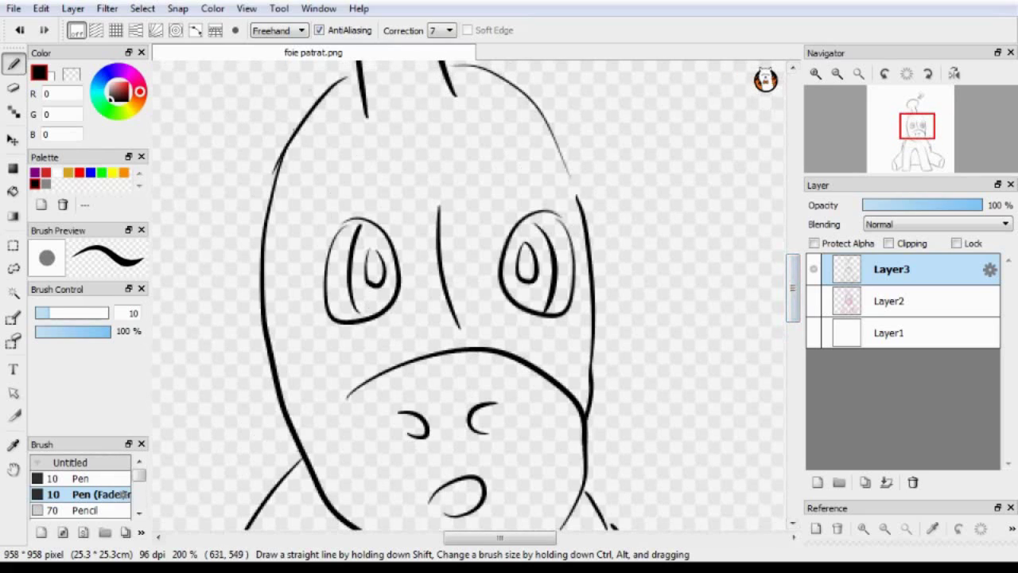
# Close the gap in the head's outline above the far eye with a smooth connecting stroke
pyautogui.moveTo(538, 111); pyautogui.dragTo(579, 201)
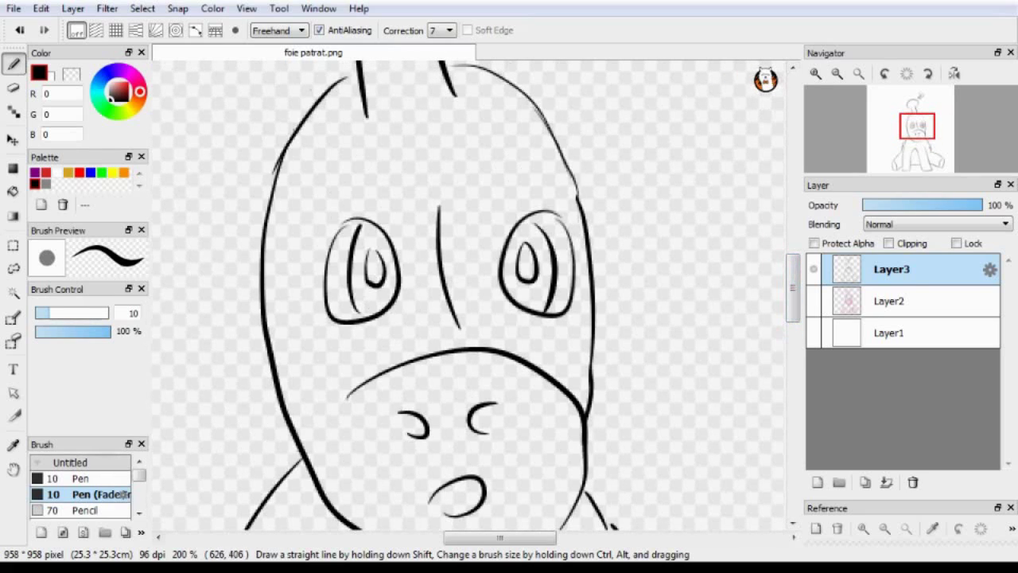
pyautogui.hotkey('ctrl', 'z')
pyautogui.moveTo(549, 131); pyautogui.dragTo(578, 218)
pyautogui.hotkey('ctrl', 'z')
pyautogui.moveTo(550, 113)
pyautogui.mouseDown()
pyautogui.moveTo(583, 210)
pyautogui.moveTo(542, 110)
pyautogui.mouseUp()
pyautogui.hotkey('ctrl', 'z')
pyautogui.hotkey('ctrl', 'z')
pyautogui.hotkey('ctrl', 'z')
pyautogui.hotkey('ctrl', 'z')
pyautogui.hotkey('ctrl', 'z')
pyautogui.moveTo(579, 216)
pyautogui.mouseDown()
pyautogui.moveTo(545, 116)
pyautogui.moveTo(579, 204)
pyautogui.mouseUp()
pyautogui.hotkey('ctrl', 'z')
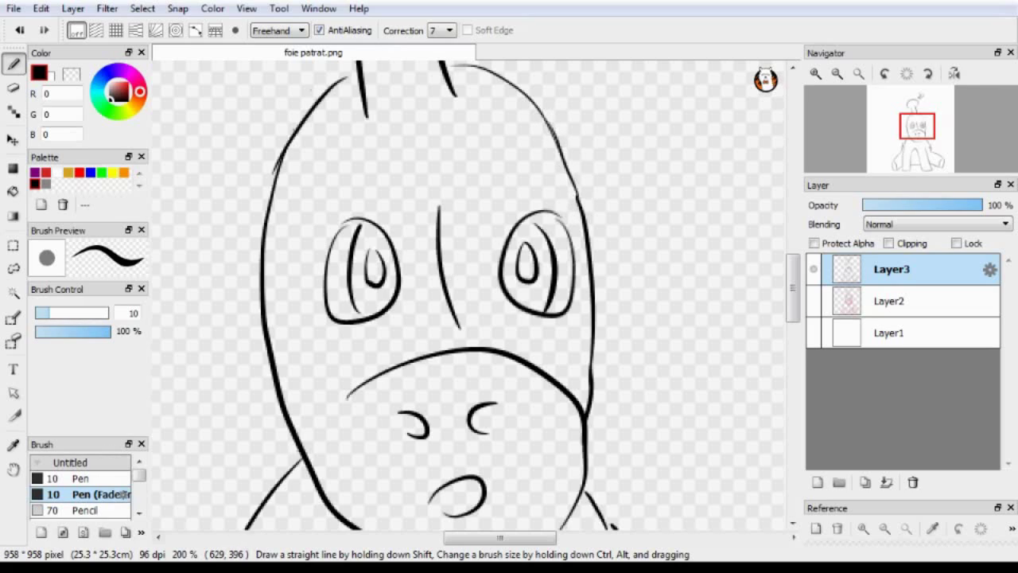
pyautogui.hotkey('ctrl', 'z')
pyautogui.moveTo(541, 116); pyautogui.dragTo(579, 199)
# Ink a short diagonal stroke inside the far shoulder, above its small cross
pyautogui.scroll(1, 477, 294)
pyautogui.moveTo(793, 281); pyautogui.dragTo(793, 337)
pyautogui.scroll(-6, 478, 294)
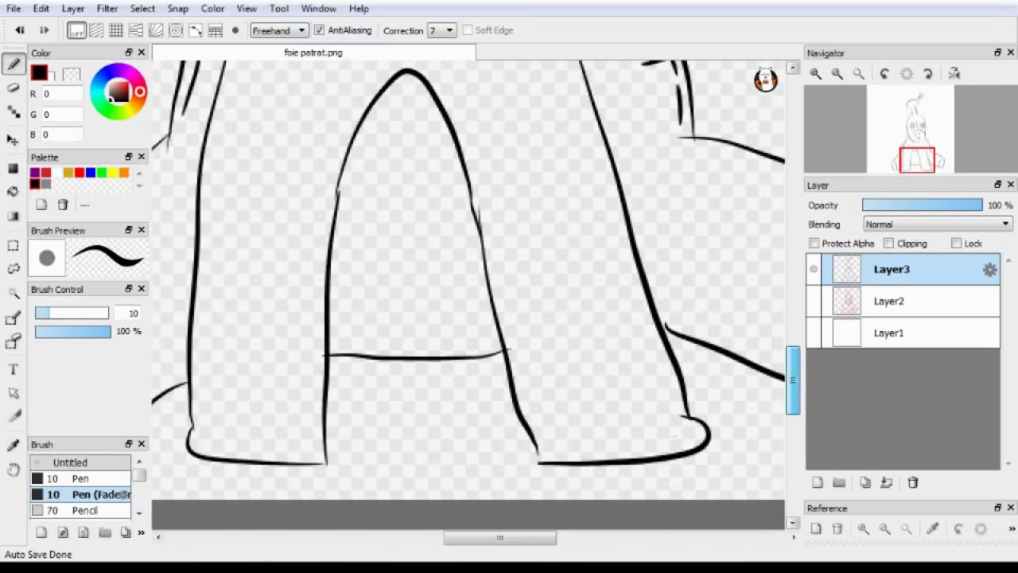
pyautogui.scroll(7, 477, 294)
pyautogui.scroll(-1, 477, 295)
pyautogui.moveTo(620, 292); pyautogui.dragTo(647, 329)
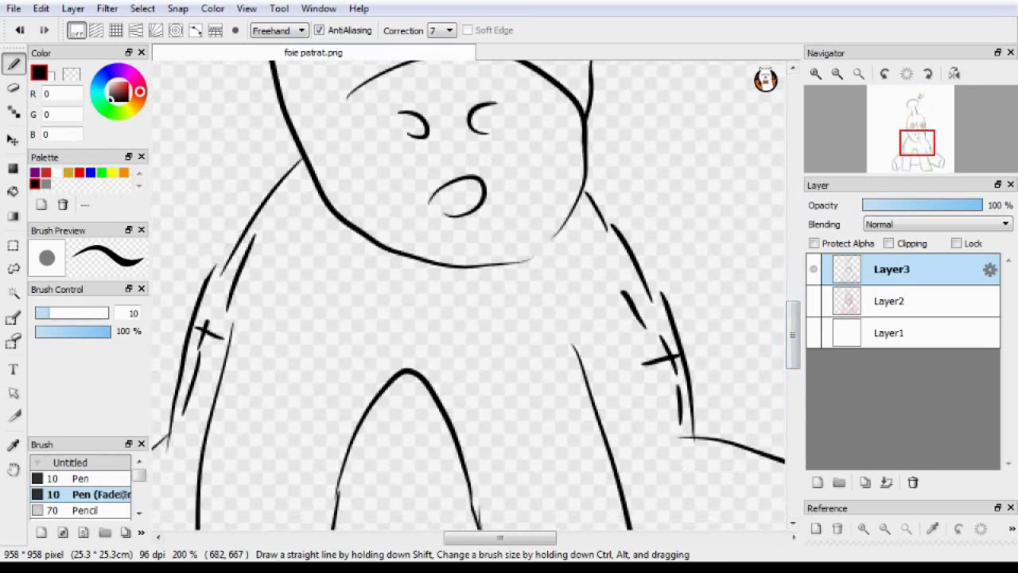
# Ink two curved lines forming an inner oval inside the far hind foot's sole
pyautogui.moveTo(793, 314); pyautogui.dragTo(793, 364)
pyautogui.moveTo(499, 538); pyautogui.dragTo(551, 538)
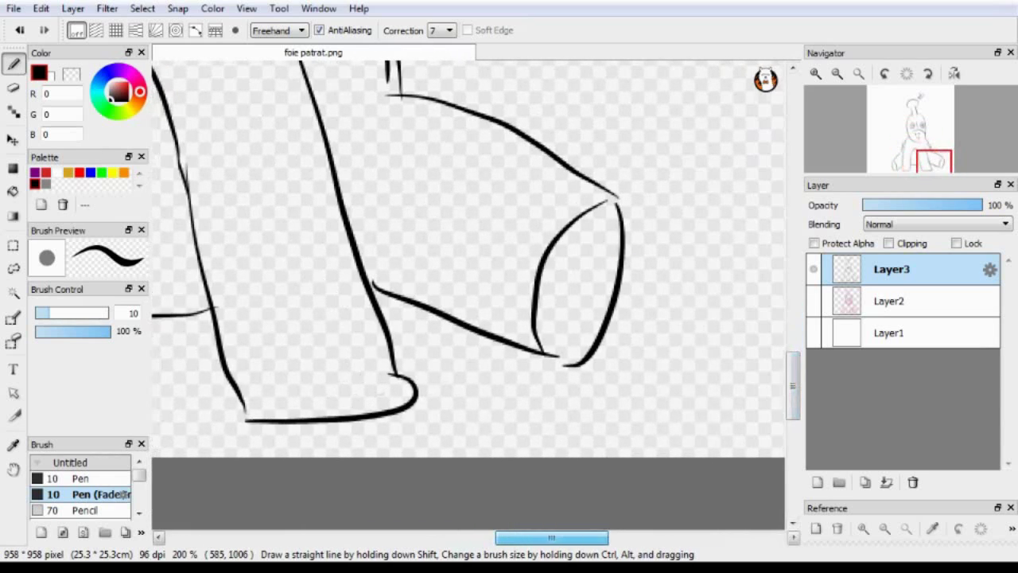
pyautogui.moveTo(580, 238); pyautogui.dragTo(562, 330)
pyautogui.moveTo(589, 232)
pyautogui.mouseDown()
pyautogui.moveTo(600, 292)
pyautogui.moveTo(568, 329)
pyautogui.mouseUp()
# Ink two curved lines forming an inner oval inside the near hind foot's sole
pyautogui.moveTo(561, 537); pyautogui.dragTo(477, 538)
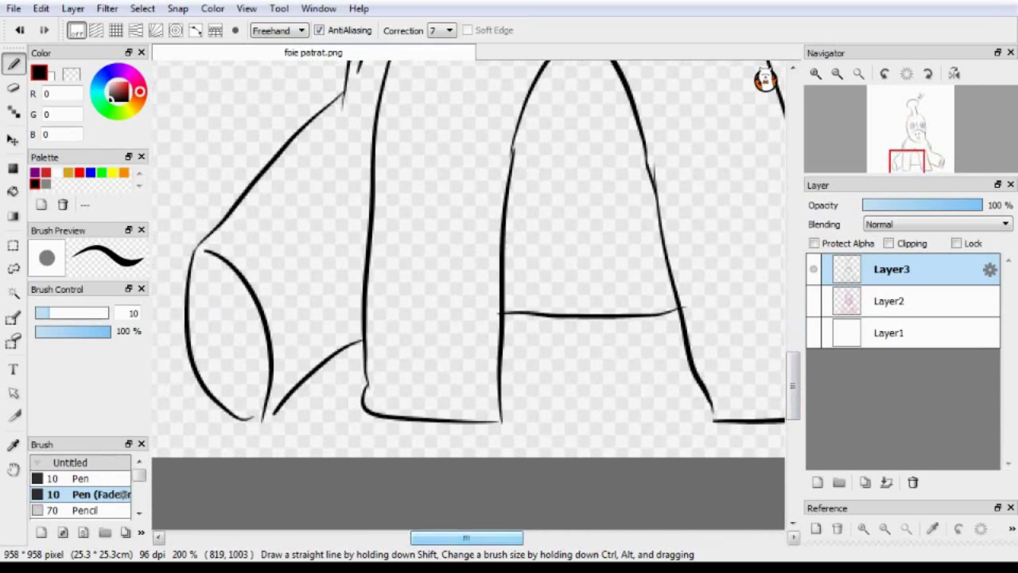
pyautogui.moveTo(216, 276)
pyautogui.mouseDown()
pyautogui.moveTo(266, 379)
pyautogui.moveTo(253, 400)
pyautogui.moveTo(238, 388)
pyautogui.mouseUp()
pyautogui.hotkey('ctrl', 'z')
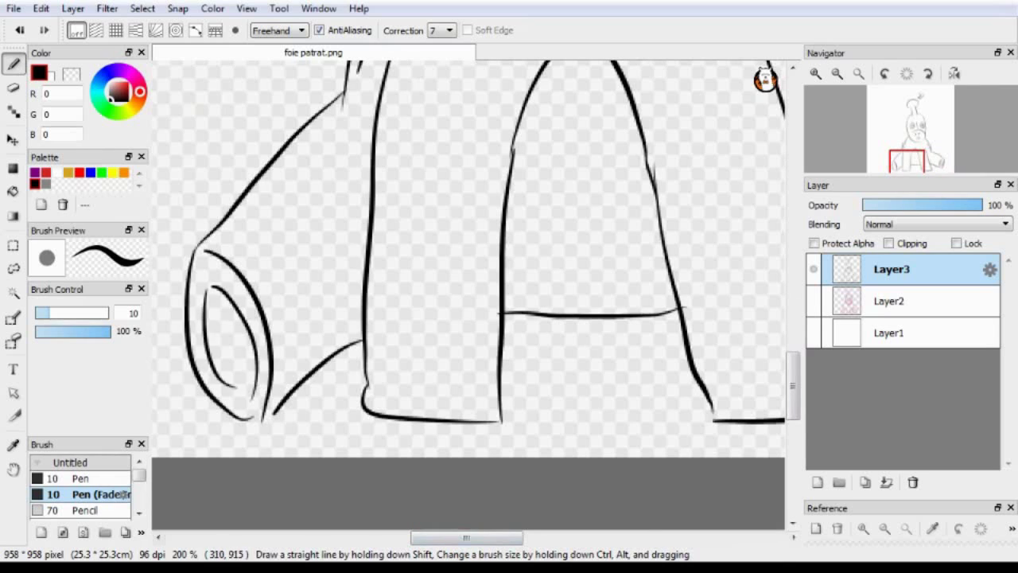
pyautogui.hotkey('ctrl', 'z')
pyautogui.moveTo(206, 286); pyautogui.dragTo(252, 409)
# Ink a triangular plug with two small prongs beside the lightning bolt, its curved cord running up to the canvas's upper corner
pyautogui.moveTo(794, 376)
pyautogui.mouseDown()
pyautogui.moveTo(793, 171)
pyautogui.moveTo(793, 357)
pyautogui.mouseUp()
pyautogui.scroll(2, 469, 295)
pyautogui.moveTo(467, 538); pyautogui.dragTo(515, 538)
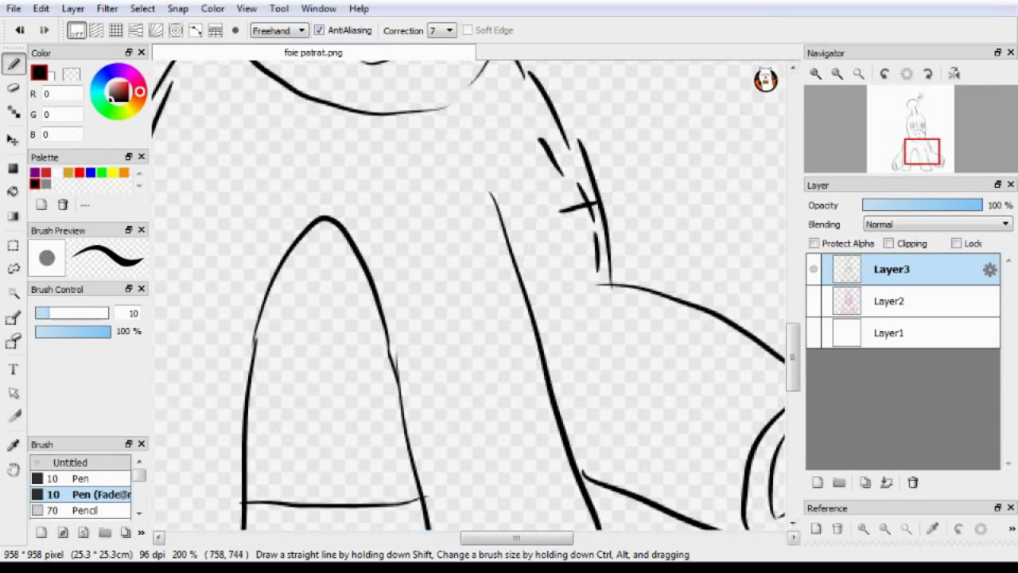
pyautogui.click(838, 74)
pyautogui.click(838, 74)
pyautogui.click(838, 74)
pyautogui.moveTo(793, 318); pyautogui.dragTo(793, 281)
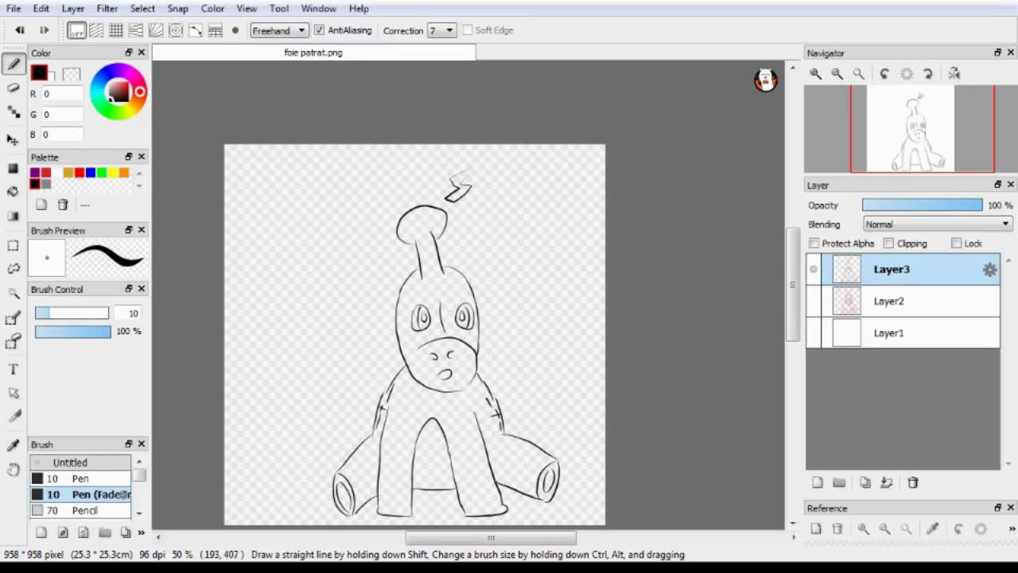
pyautogui.moveTo(606, 140)
pyautogui.mouseDown()
pyautogui.moveTo(519, 194)
pyautogui.moveTo(543, 195)
pyautogui.mouseUp()
pyautogui.click(816, 74)
pyautogui.click(817, 74)
pyautogui.moveTo(793, 281); pyautogui.dragTo(793, 258)
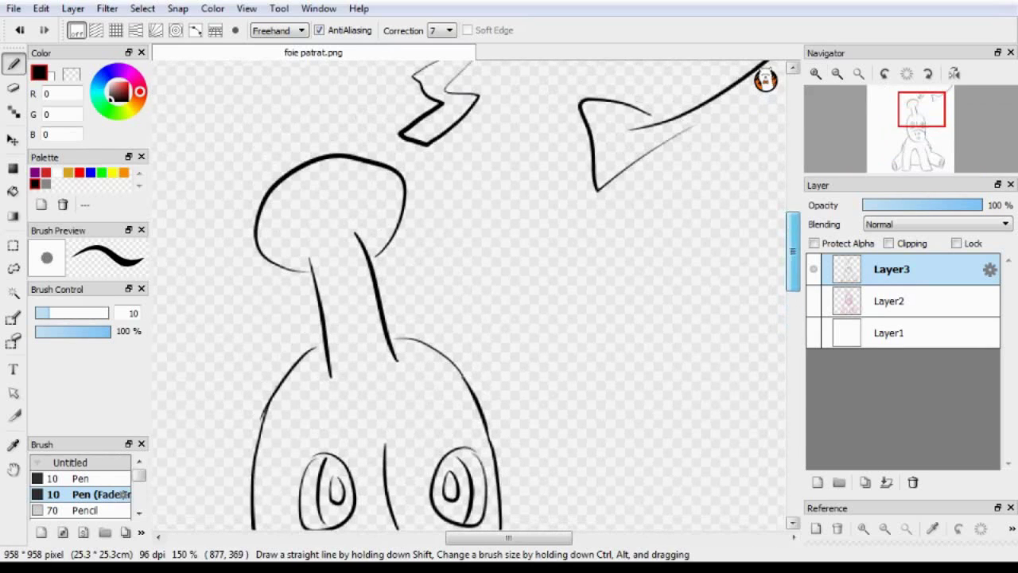
pyautogui.click(837, 74)
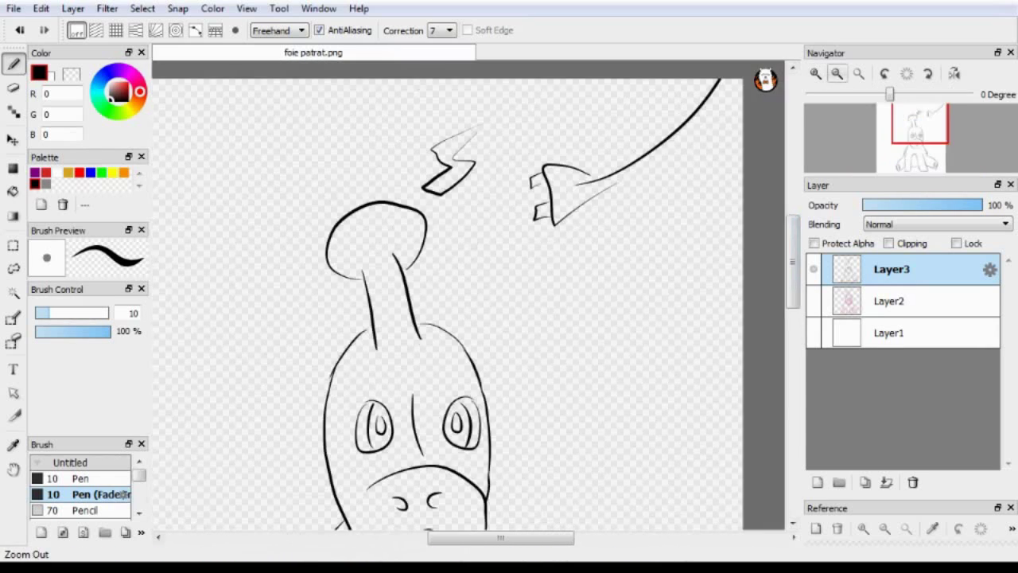
# Ink a small lightning-shaped exclamation stroke in the empty space beside the creature's head, on the plug's side
pyautogui.click(837, 74)
pyautogui.moveTo(793, 256); pyautogui.dragTo(794, 290)
pyautogui.click(815, 74)
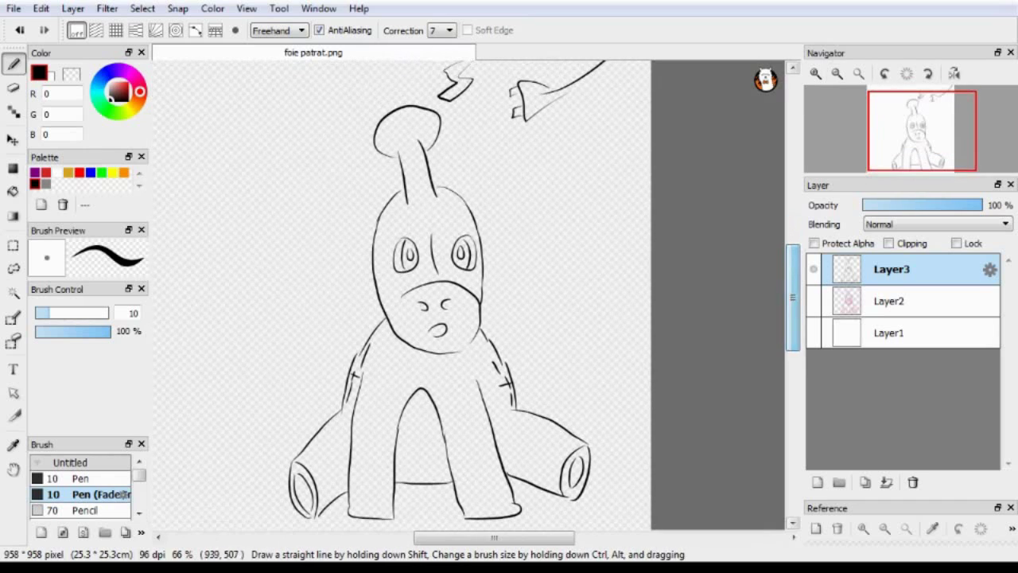
pyautogui.click(816, 73)
pyautogui.moveTo(568, 234); pyautogui.dragTo(571, 264)
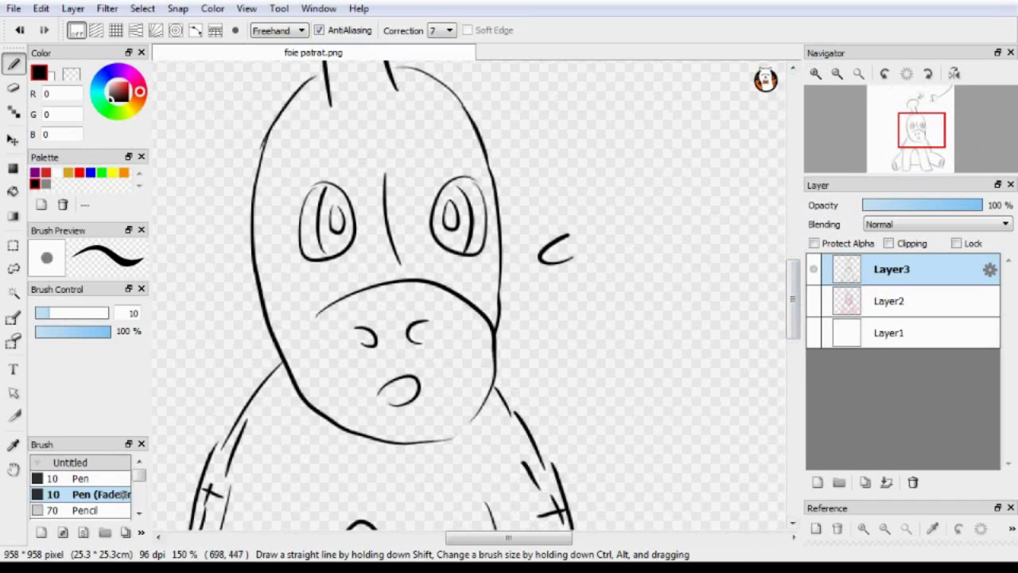
pyautogui.hotkey('ctrl', 'z')
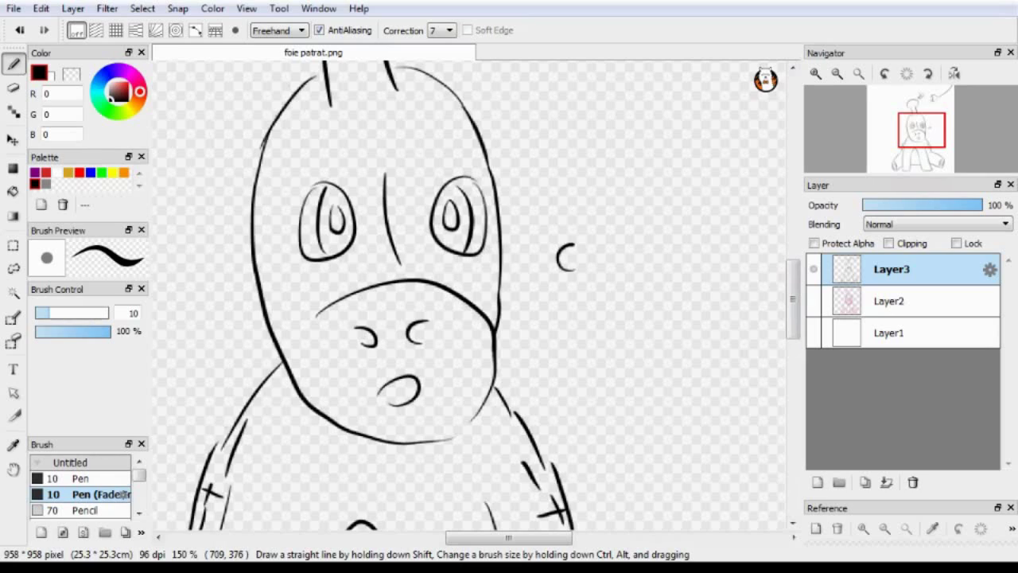
pyautogui.moveTo(572, 216); pyautogui.dragTo(612, 184)
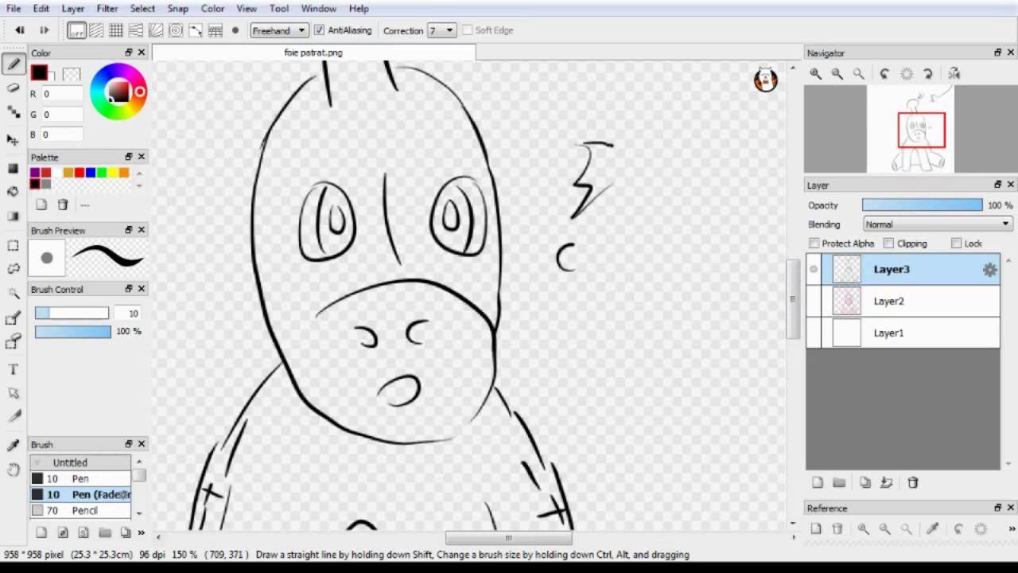
pyautogui.hotkey('ctrl', 'z')
pyautogui.moveTo(586, 146); pyautogui.dragTo(615, 185)
pyautogui.hotkey('ctrl', 'z')
pyautogui.scroll(1, 707, 199)
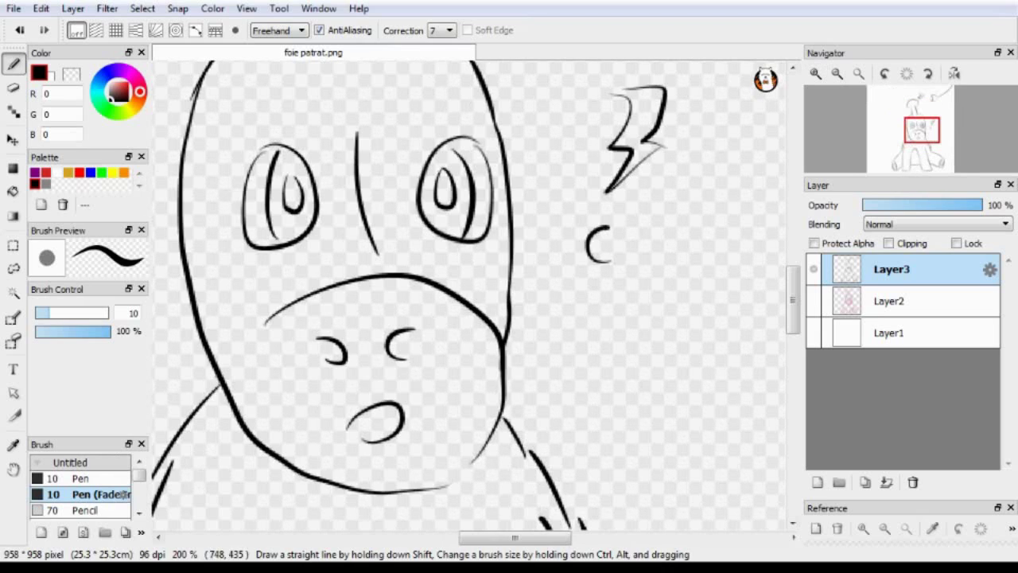
# Erase the stray curved mark below the small bolt and ink a small oval dot directly under its tip
pyautogui.press('e')
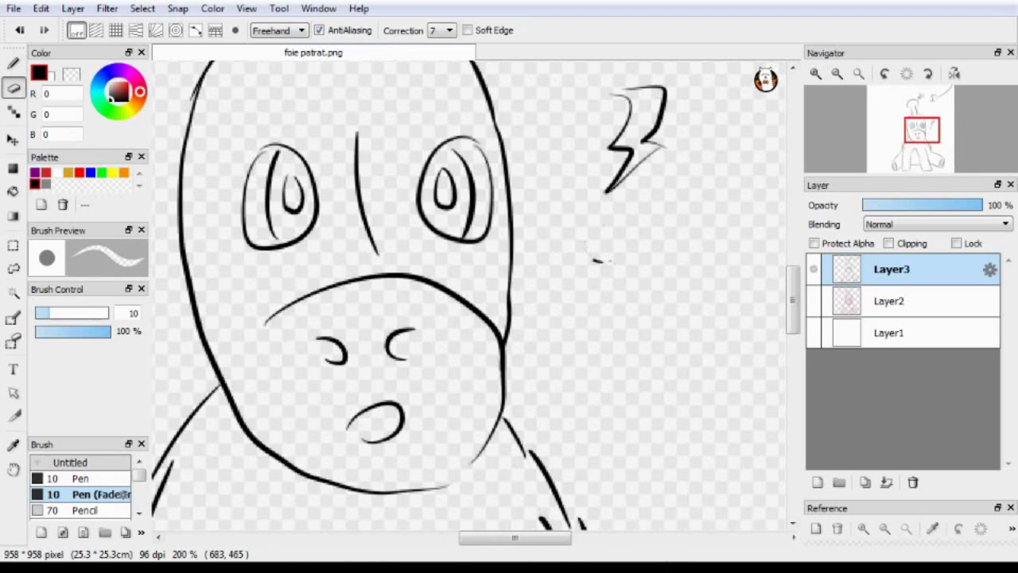
pyautogui.click(13, 63)
pyautogui.click(14, 87)
pyautogui.press('b')
# Ink a collar of alternating small squares and crosses along the underside of the head, from shoulder to shoulder
pyautogui.scroll(-6, 478, 294)
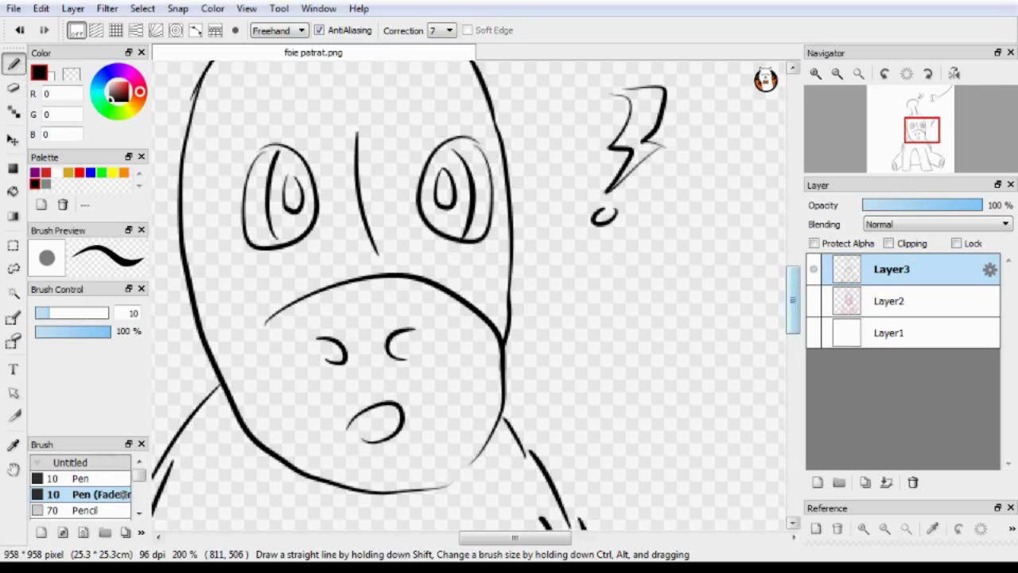
pyautogui.scroll(4, 478, 294)
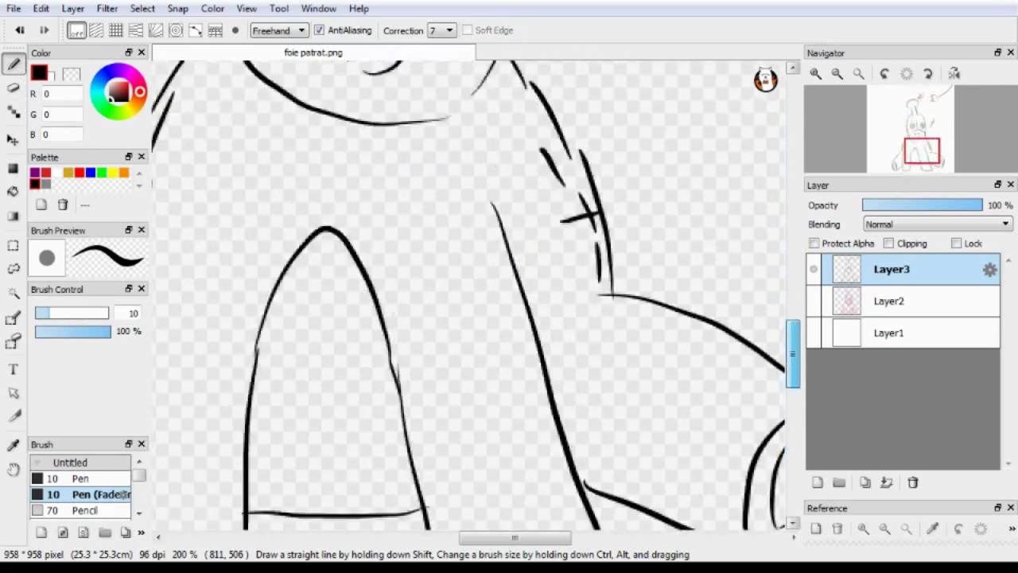
pyautogui.moveTo(793, 337); pyautogui.dragTo(793, 338)
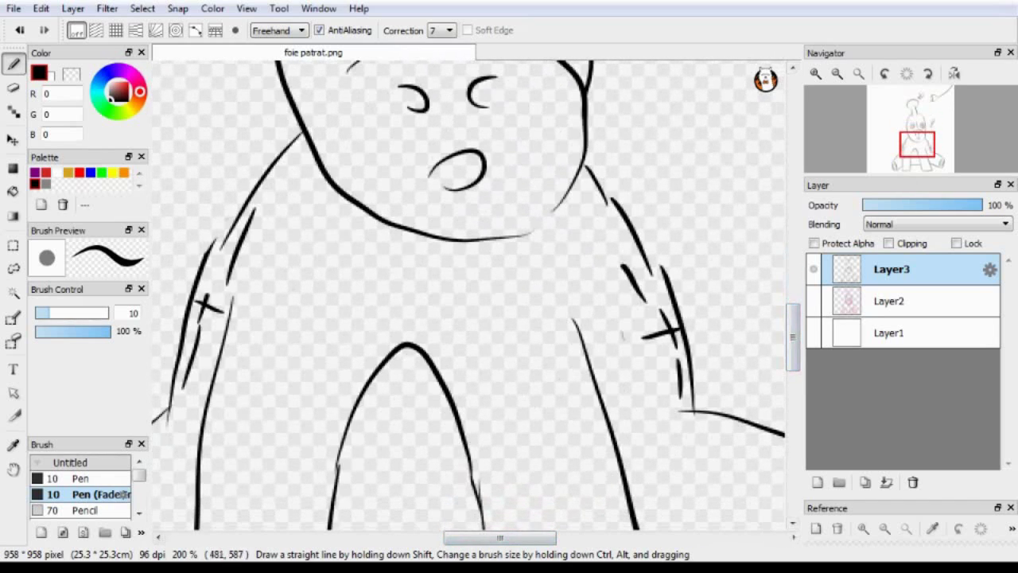
pyautogui.hotkey('ctrl', 'z')
pyautogui.moveTo(310, 185)
pyautogui.mouseDown()
pyautogui.moveTo(301, 150)
pyautogui.moveTo(284, 157)
pyautogui.mouseUp()
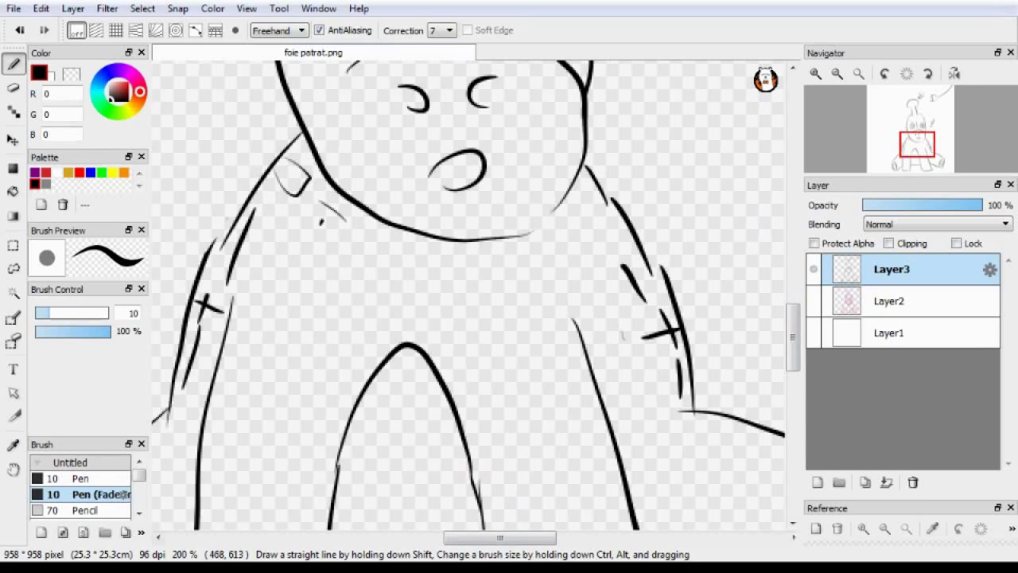
pyautogui.moveTo(352, 227); pyautogui.dragTo(393, 253)
pyautogui.moveTo(460, 245)
pyautogui.mouseDown()
pyautogui.moveTo(484, 261)
pyautogui.moveTo(536, 252)
pyautogui.mouseUp()
pyautogui.moveTo(524, 242)
pyautogui.mouseDown()
pyautogui.moveTo(523, 263)
pyautogui.moveTo(589, 210)
pyautogui.mouseUp()
pyautogui.hotkey('ctrl', 'z')
pyautogui.moveTo(573, 207); pyautogui.dragTo(584, 232)
pyautogui.moveTo(586, 197); pyautogui.dragTo(598, 183)
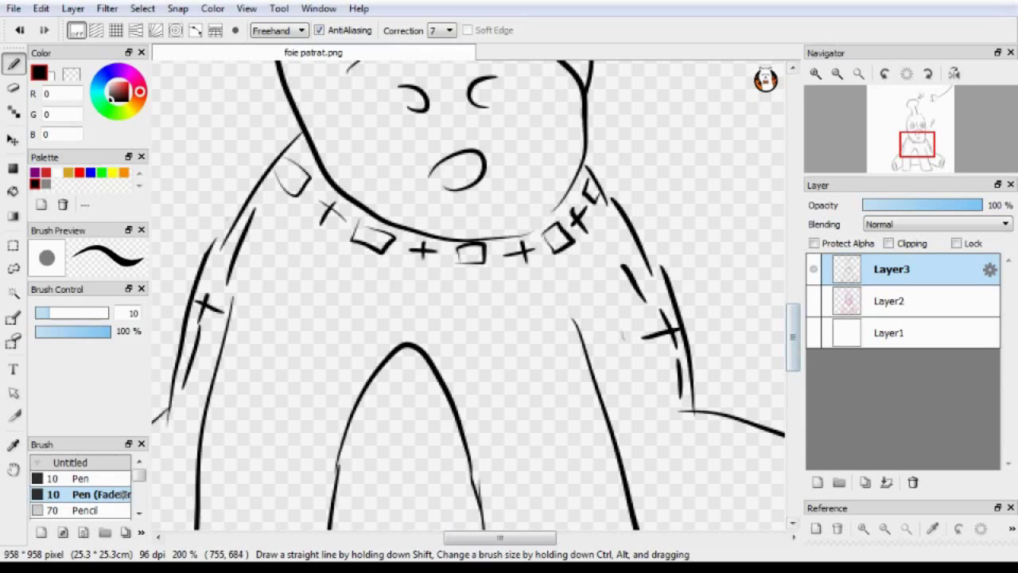
pyautogui.click(227, 566)
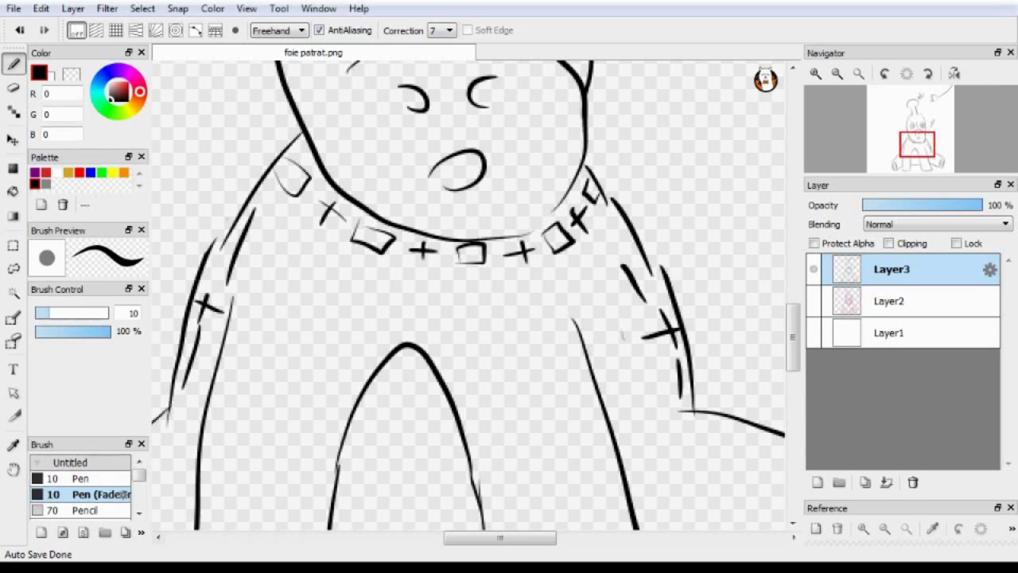
# Ink a pair of short curved lines across the middle of each front leg
pyautogui.scroll(5, 469, 294)
pyautogui.scroll(3, 469, 295)
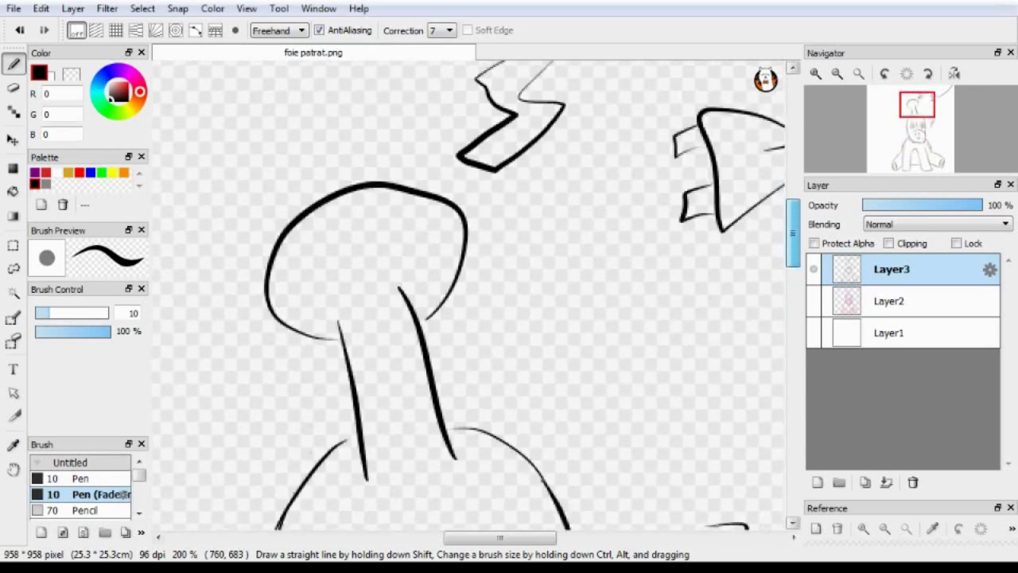
pyautogui.scroll(-10, 469, 294)
pyautogui.scroll(1, 469, 294)
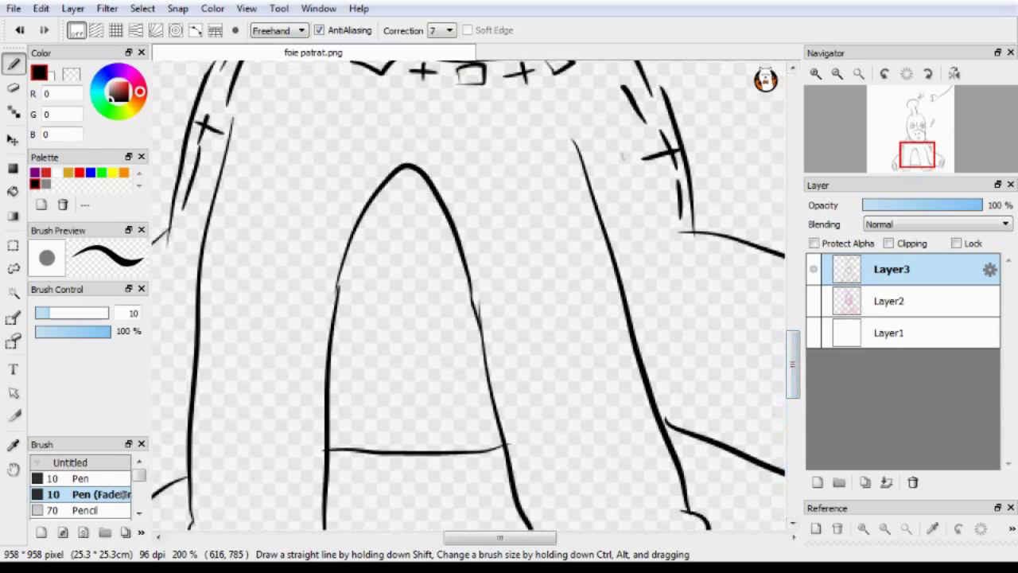
pyautogui.moveTo(524, 328); pyautogui.dragTo(597, 296)
pyautogui.moveTo(541, 340); pyautogui.dragTo(615, 330)
pyautogui.moveTo(216, 327); pyautogui.dragTo(292, 300)
pyautogui.moveTo(208, 344); pyautogui.dragTo(286, 334)
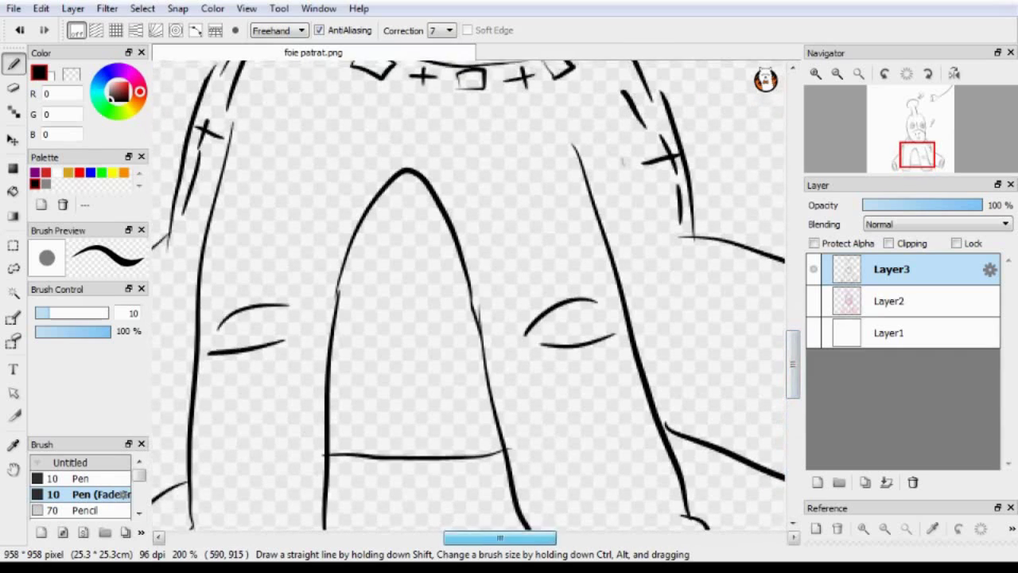
# Ink two short curved marks near the upper edge of the hind leg on the plug's side
pyautogui.hscroll(2, 470, 295)
pyautogui.moveTo(578, 258); pyautogui.dragTo(568, 307)
pyautogui.hotkey('ctrl', 'z')
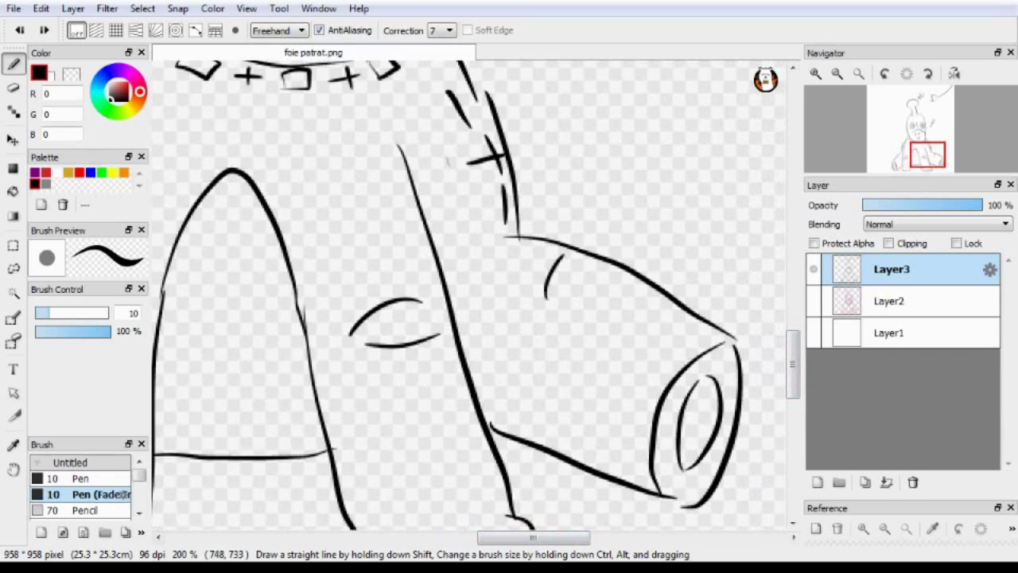
pyautogui.moveTo(592, 254)
pyautogui.mouseDown()
pyautogui.moveTo(572, 301)
pyautogui.moveTo(565, 289)
pyautogui.mouseUp()
pyautogui.hotkey('ctrl', 'z')
# Ink two short curved marks near the upper edge of the hind leg on the side opposite the plug
pyautogui.hscroll(-5, 470, 294)
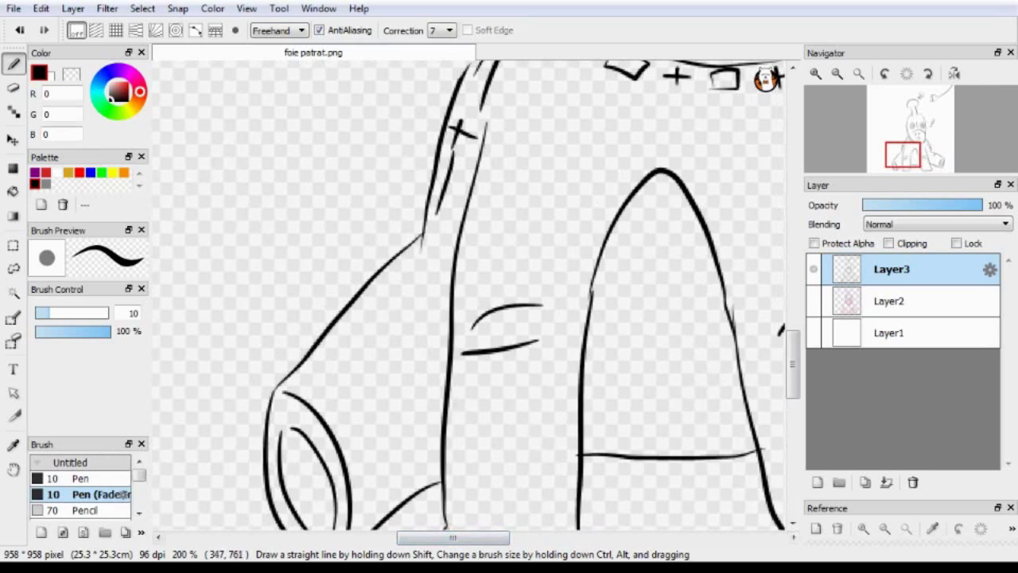
pyautogui.hotkey('ctrl', 'z')
pyautogui.hotkey('ctrl', 'z')
pyautogui.moveTo(346, 313); pyautogui.dragTo(423, 333)
pyautogui.hotkey('ctrl', 'z')
pyautogui.moveTo(373, 288); pyautogui.dragTo(412, 318)
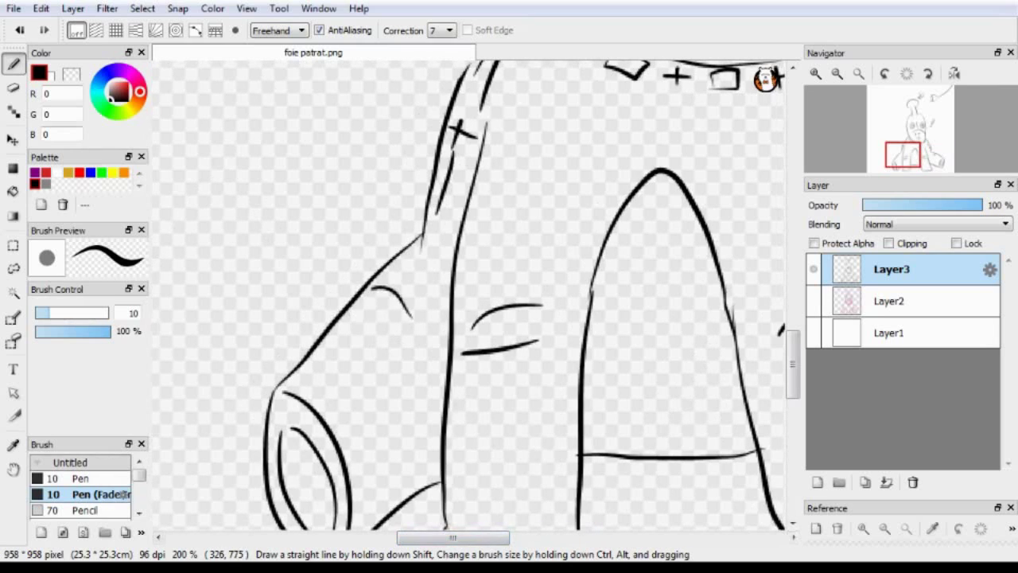
pyautogui.moveTo(349, 309); pyautogui.dragTo(393, 325)
pyautogui.moveTo(468, 539); pyautogui.dragTo(511, 539)
pyautogui.scroll(5, 470, 294)
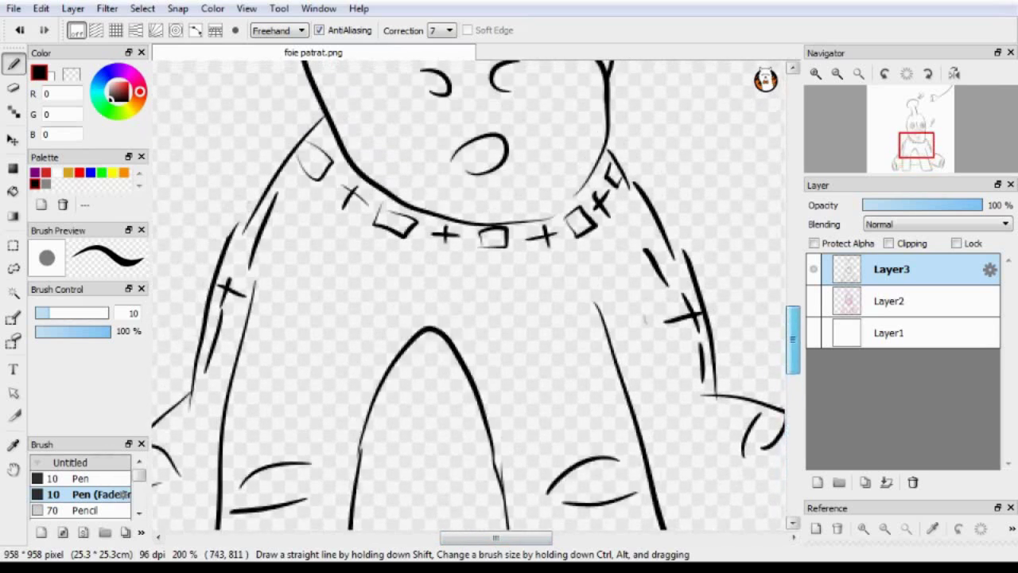
pyautogui.moveTo(793, 297)
pyautogui.mouseDown()
pyautogui.moveTo(793, 282)
pyautogui.moveTo(793, 294)
pyautogui.mouseUp()
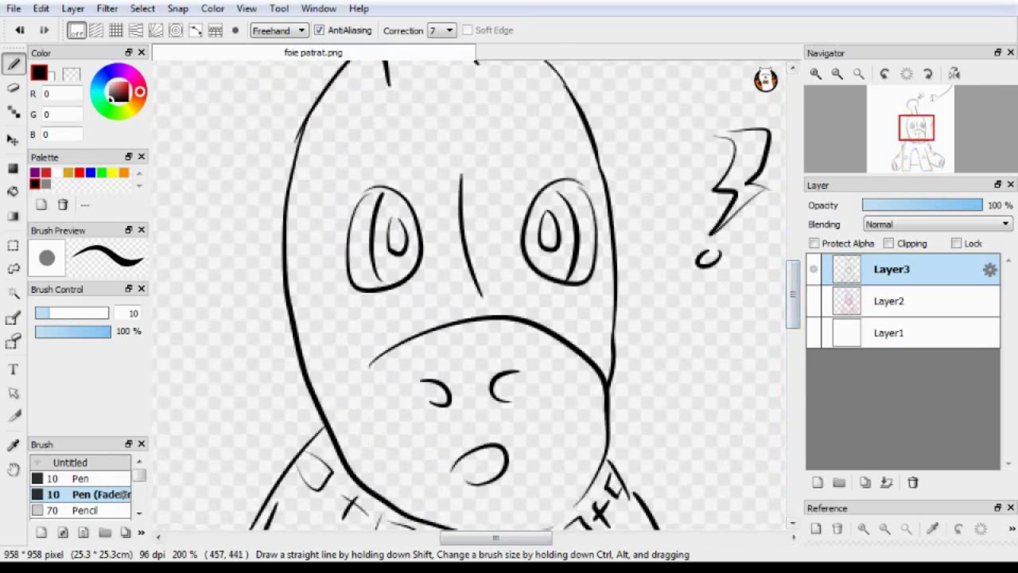
pyautogui.moveTo(286, 238)
pyautogui.mouseDown()
pyautogui.moveTo(348, 430)
pyautogui.moveTo(336, 441)
pyautogui.mouseUp()
pyautogui.hotkey('ctrl', 'z')
pyautogui.hotkey('ctrl', 'z')
pyautogui.moveTo(315, 374)
pyautogui.mouseDown()
pyautogui.moveTo(354, 342)
pyautogui.moveTo(359, 387)
pyautogui.moveTo(331, 379)
pyautogui.mouseUp()
pyautogui.hotkey('ctrl', 'z')
pyautogui.scroll(3, 469, 294)
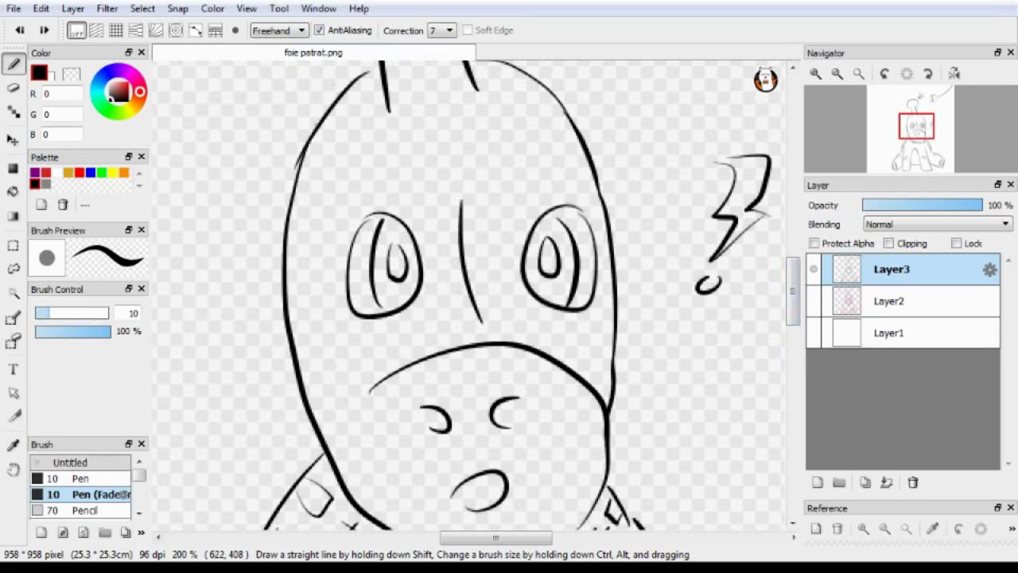
# Ink a short curved eyebrow above each of the creature's eyes
pyautogui.moveTo(573, 167); pyautogui.dragTo(506, 238)
pyautogui.hotkey('ctrl', 'z')
pyautogui.moveTo(584, 184); pyautogui.dragTo(519, 218)
pyautogui.hotkey('ctrl', 'z')
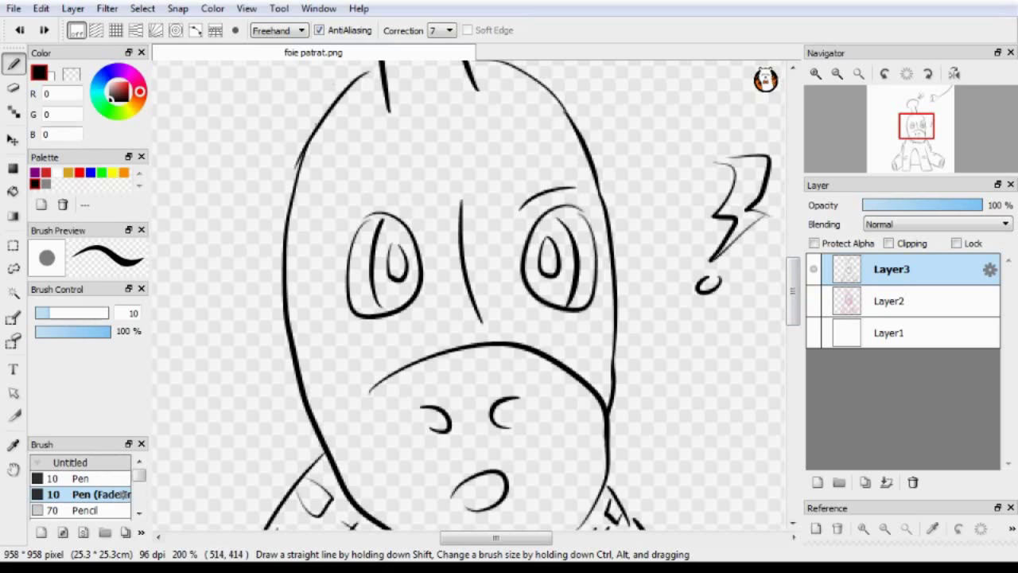
pyautogui.moveTo(365, 200); pyautogui.dragTo(417, 226)
pyautogui.hotkey('ctrl', 'z')
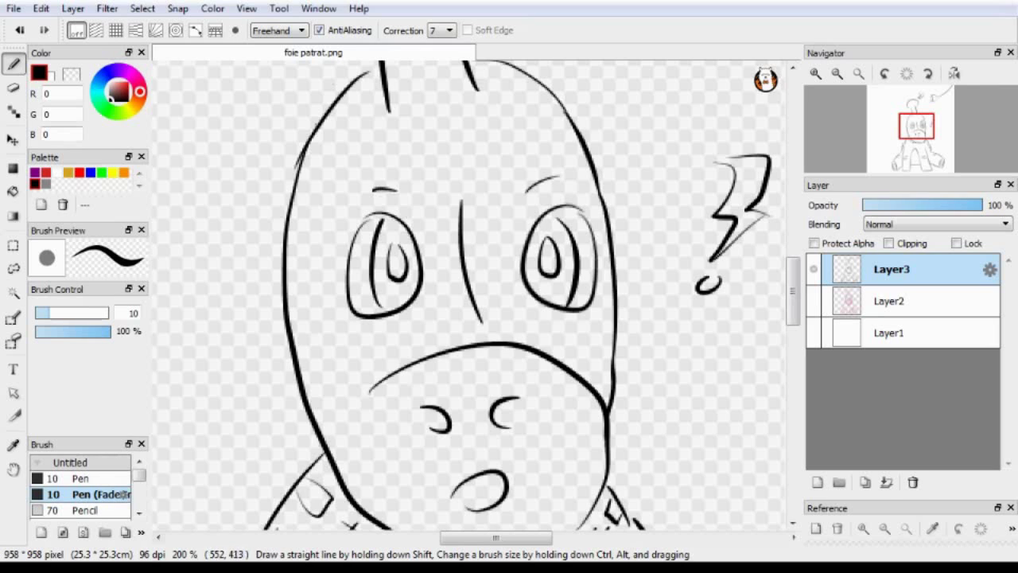
# Examine the line art of the whole creature, from the antenna and lightning bolt down to the front feet
pyautogui.scroll(-5, 476, 294)
pyautogui.scroll(8, 477, 295)
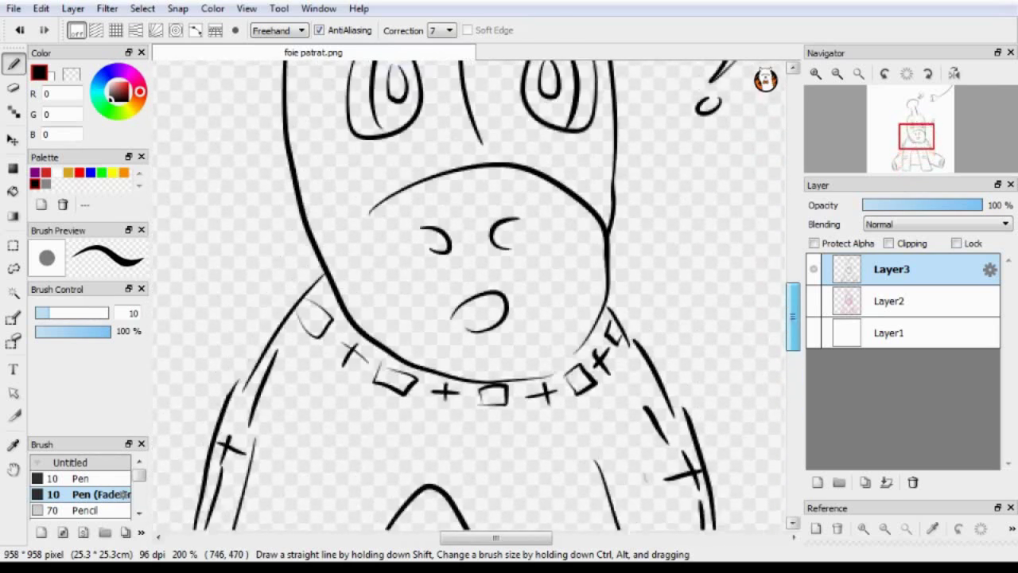
pyautogui.scroll(3, 476, 295)
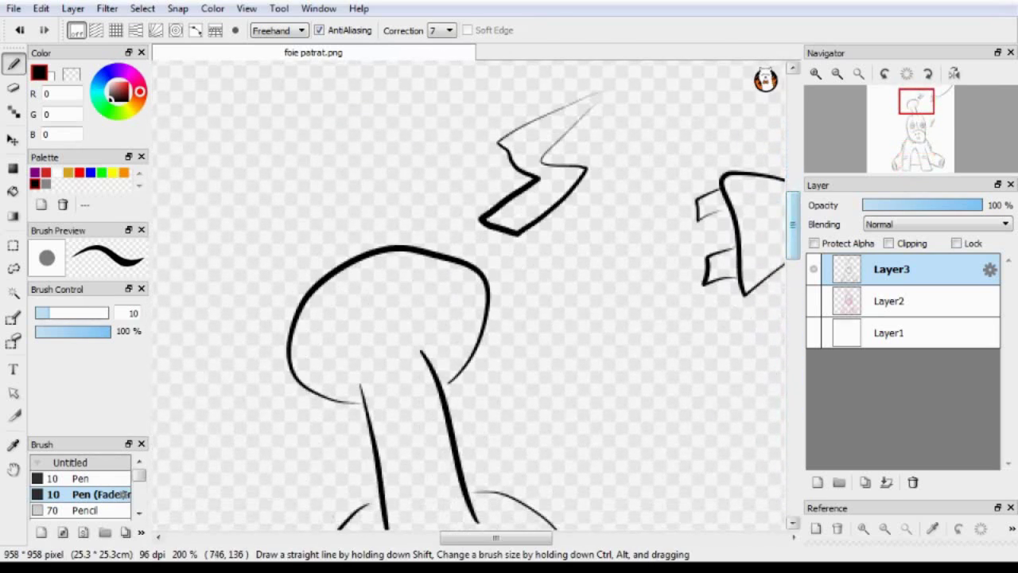
pyautogui.scroll(-8, 476, 294)
pyautogui.scroll(-5, 477, 294)
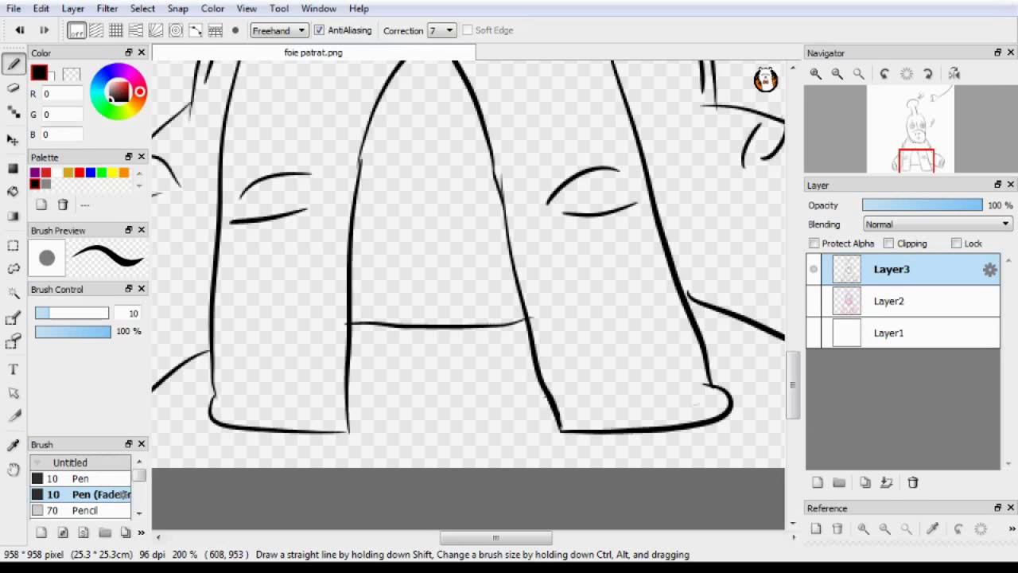
pyautogui.scroll(8, 476, 294)
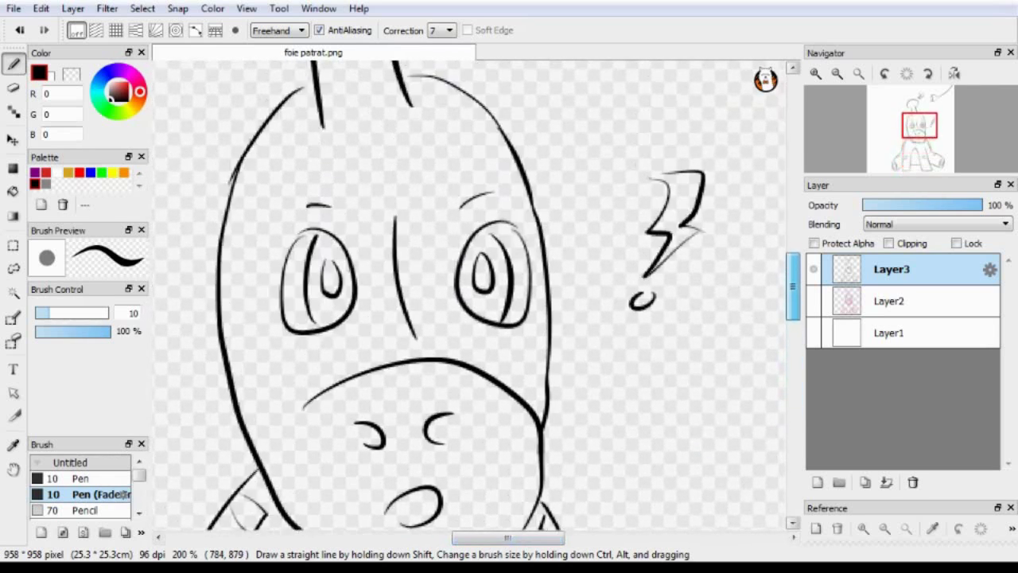
pyautogui.moveTo(792, 286); pyautogui.dragTo(793, 319)
pyautogui.scroll(5, 477, 295)
pyautogui.click(837, 72)
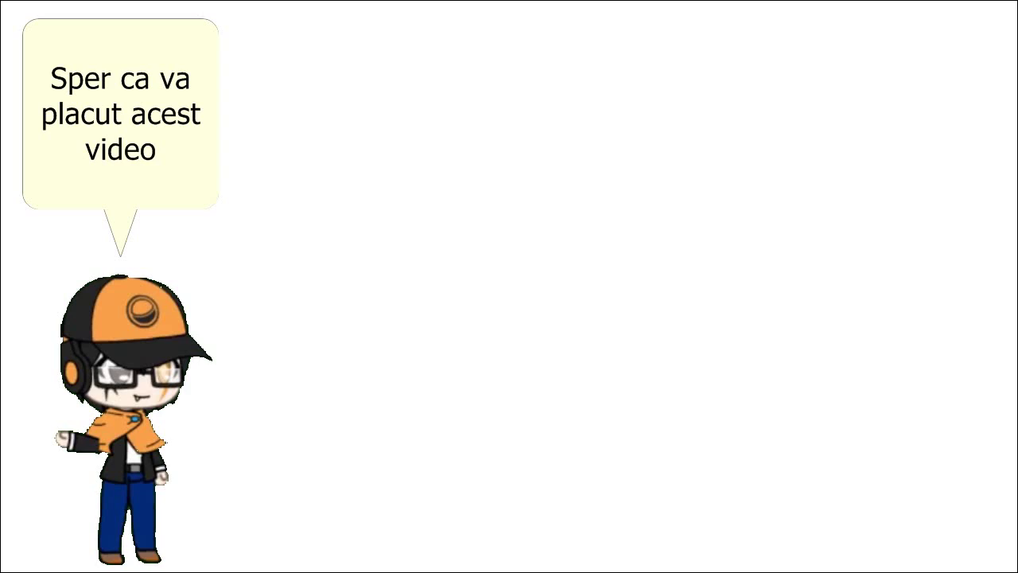